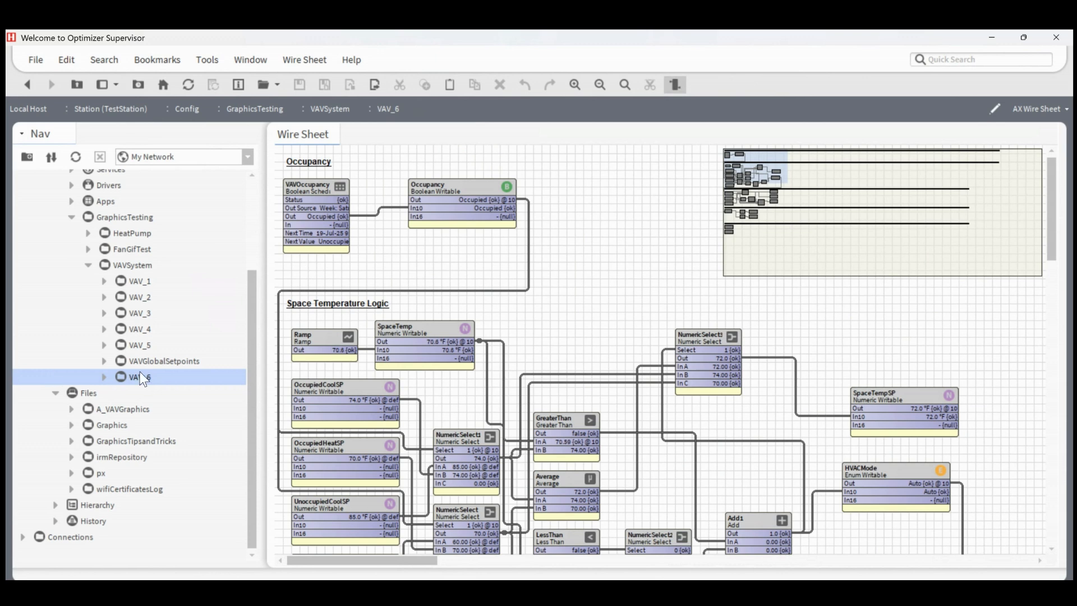
# Step: Look through the points inside the VAV_6 folder and collapse the folder again
pyautogui.click(105, 376)
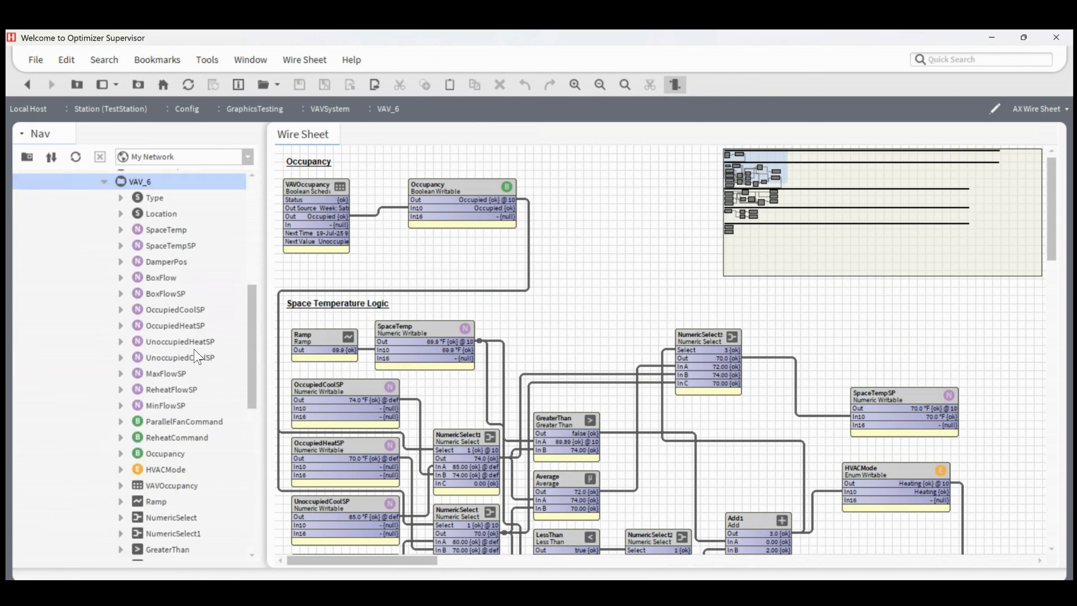
pyautogui.click(105, 182)
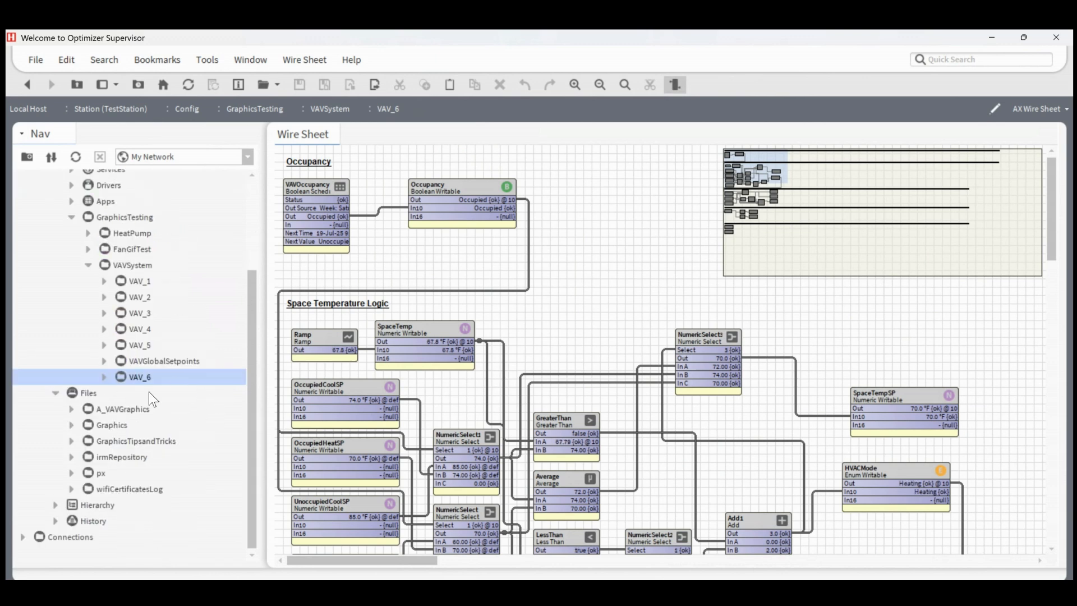
pyautogui.scroll(2, 86, 373)
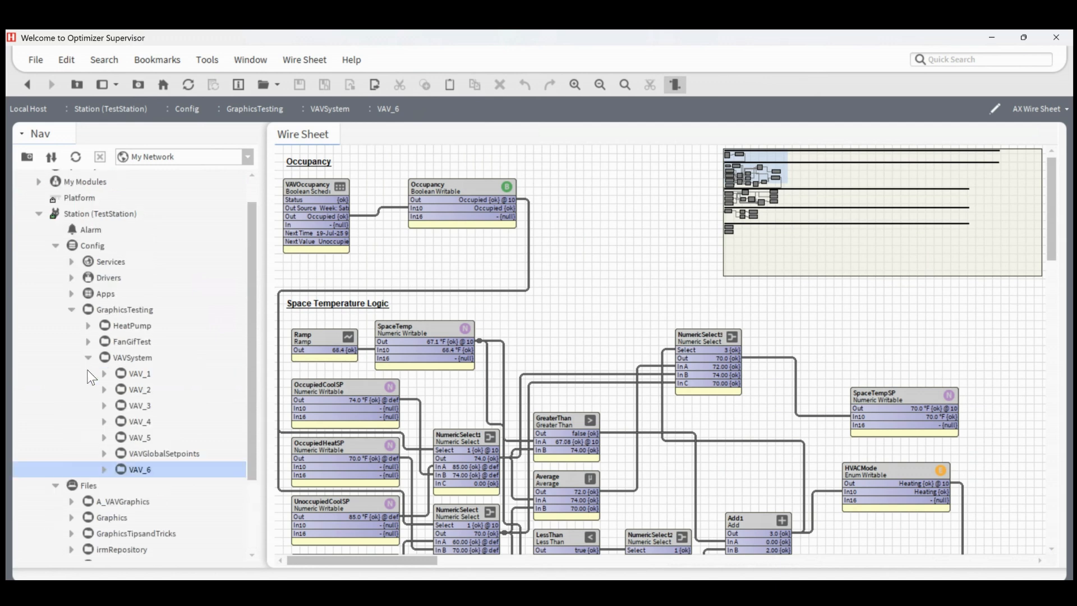
# Step: Create a new Px file named VAVParallelFanReheat.px in the station's Files folder
pyautogui.scroll(-1, 84, 392)
pyautogui.rightClick(83, 440)
pyautogui.moveTo(90, 438)
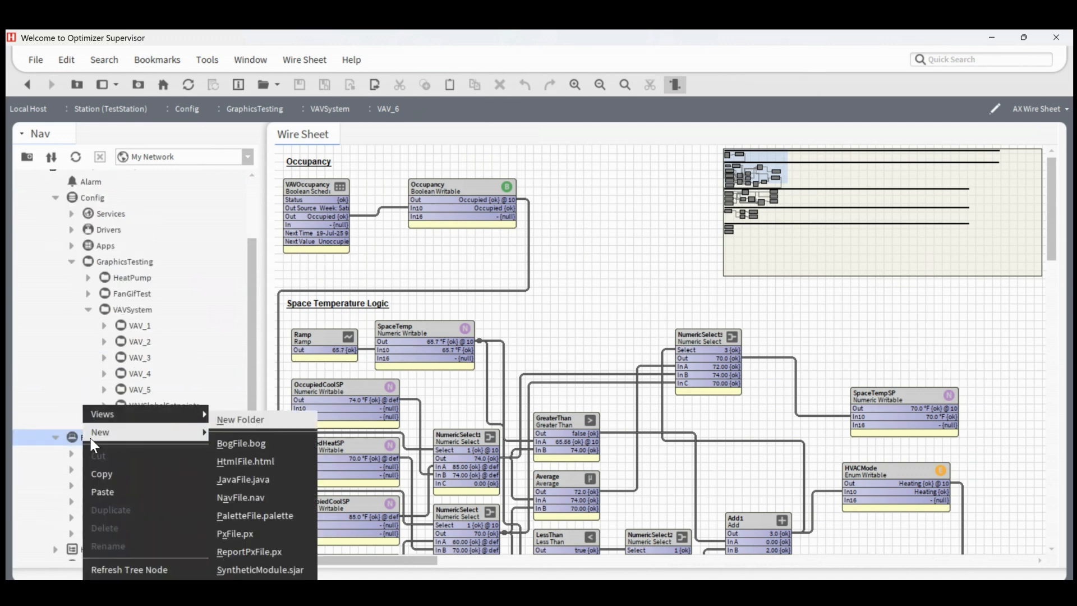
pyautogui.click(247, 533)
pyautogui.write('VAVPa')
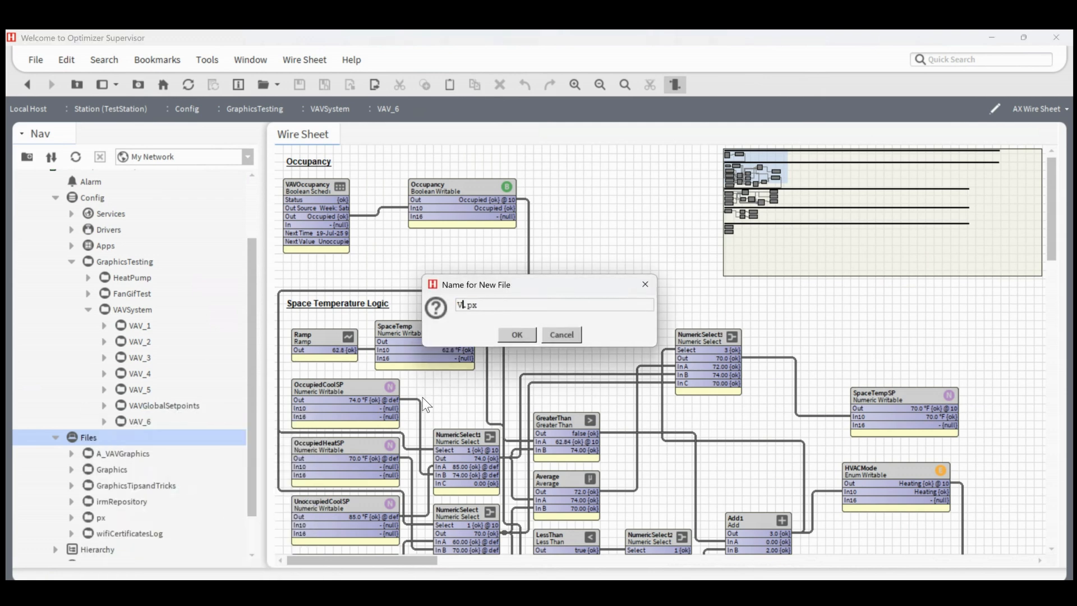
pyautogui.write('rallelFanReheat')
pyautogui.click(516, 335)
# Step: Open VAVParallelFanReheat.px and switch it to edit mode
pyautogui.scroll(-2, 149, 473)
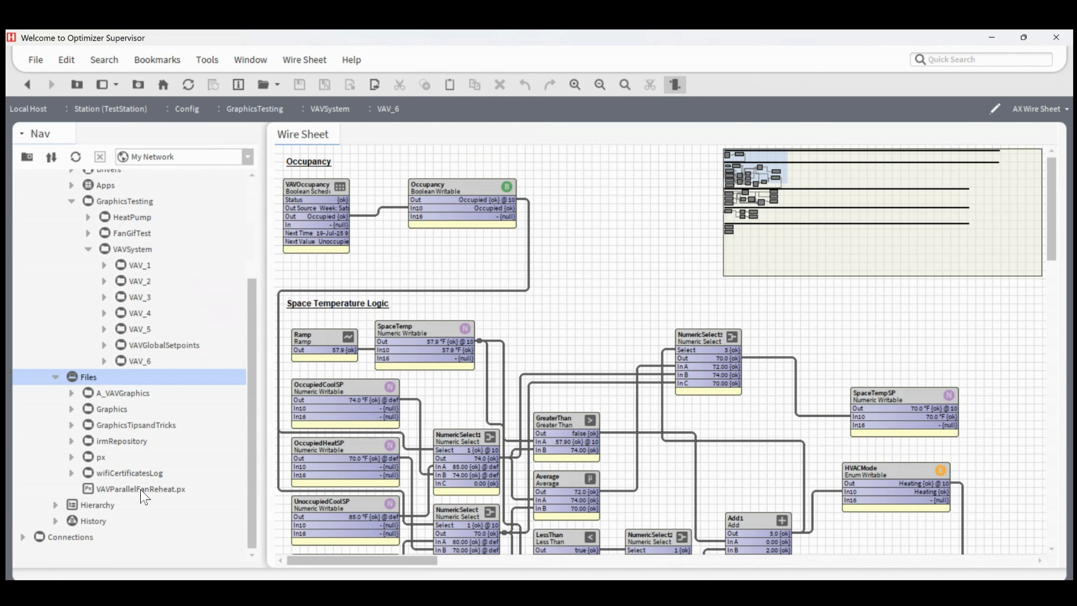
pyautogui.doubleClick(140, 490)
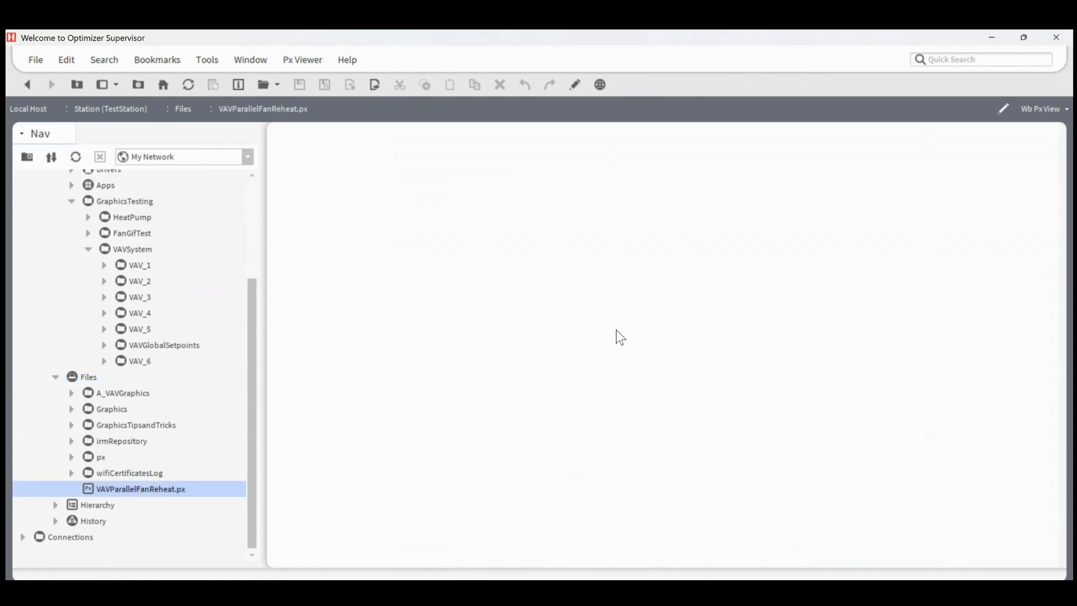
pyautogui.click(575, 85)
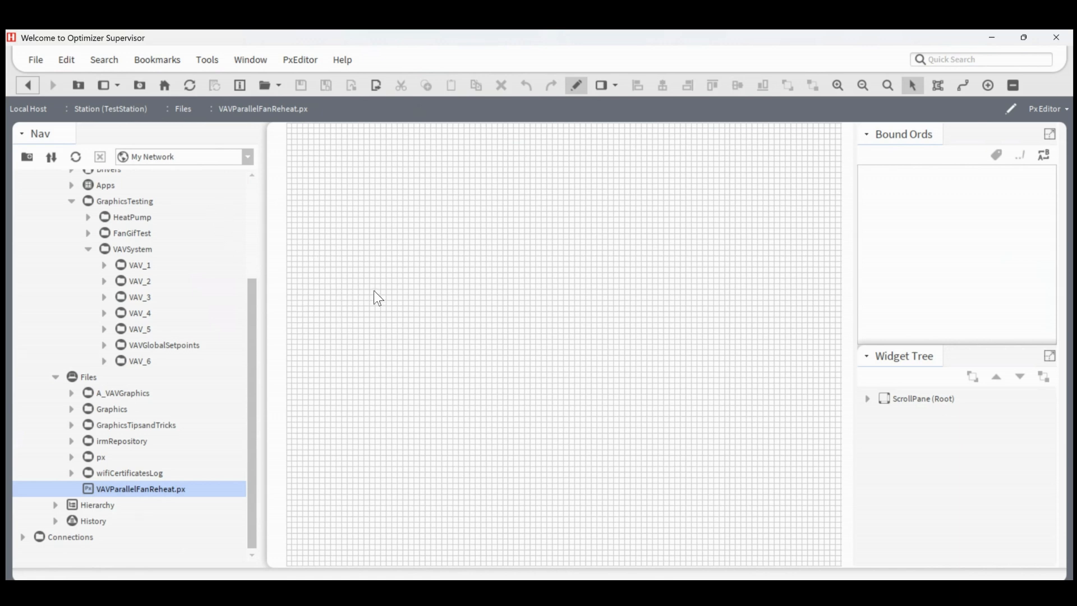
# Step: Show the Palette side bar and load the kitPxN4svg palette
pyautogui.click(109, 85)
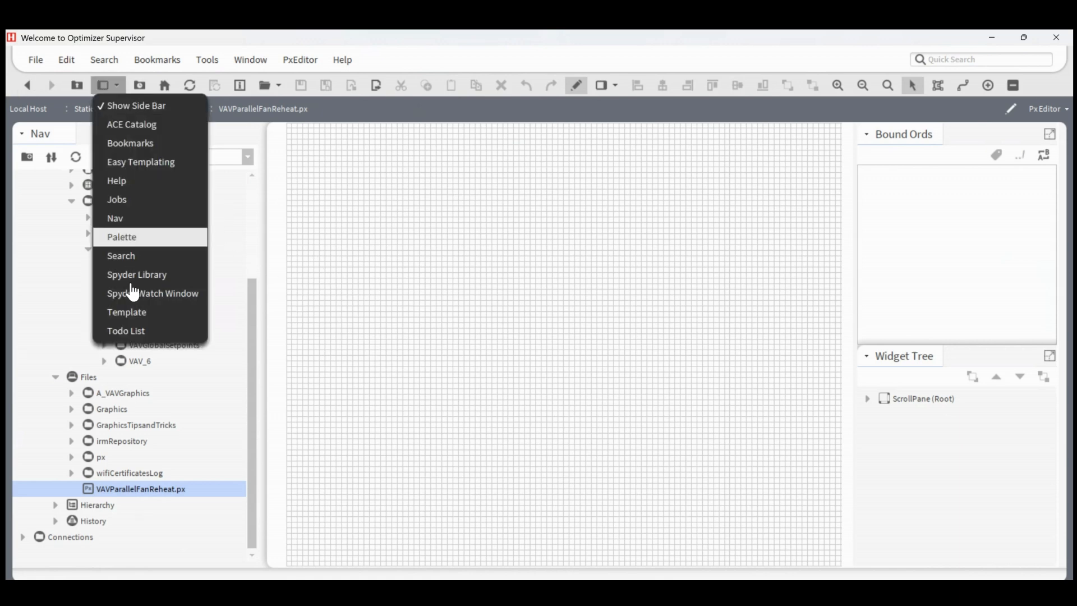
pyautogui.click(140, 242)
pyautogui.click(26, 375)
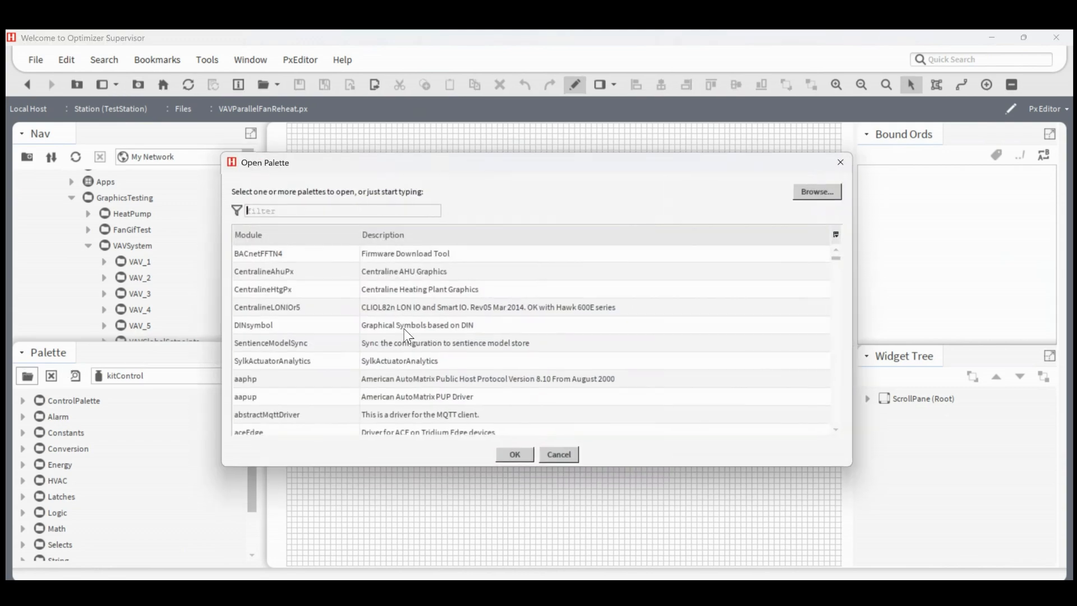
pyautogui.write('kitpx')
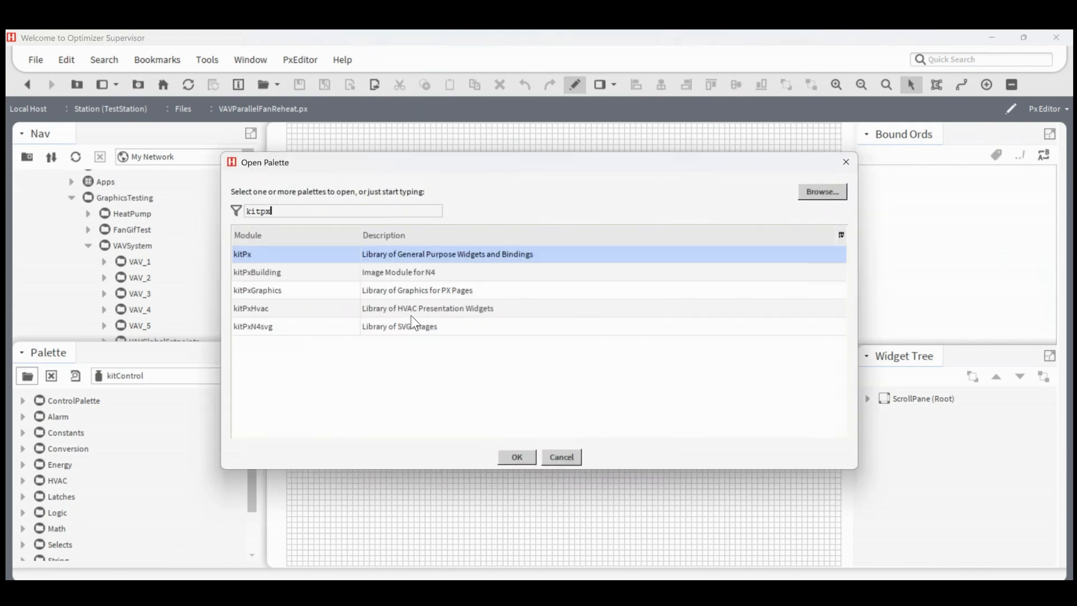
pyautogui.write('n')
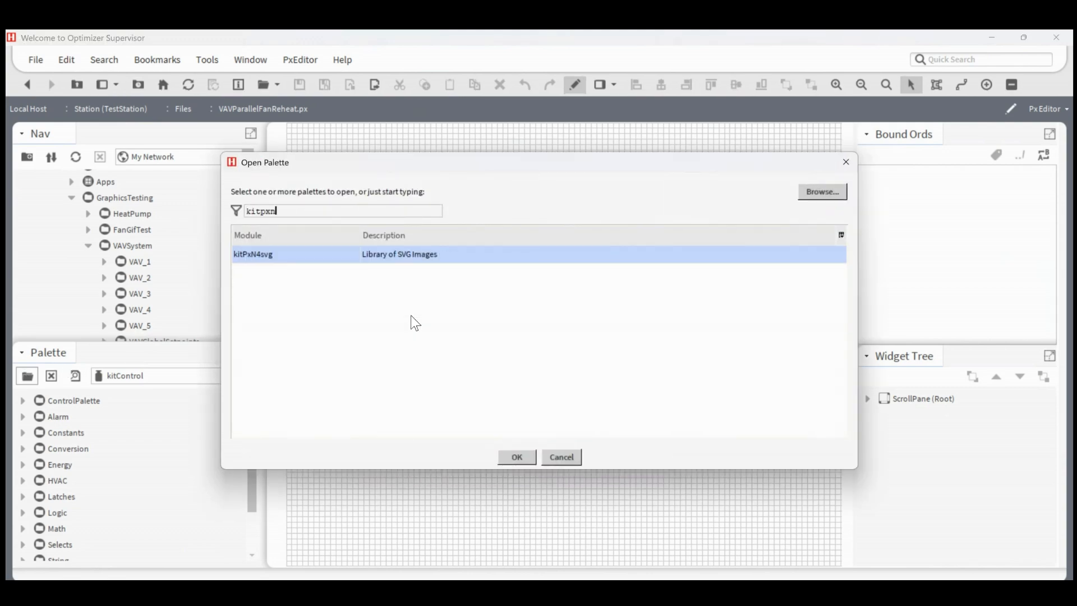
pyautogui.doubleClick(318, 259)
# Step: Expand the TerminalUnits folder in the kitPxN4svg palette
pyautogui.scroll(-3, 153, 447)
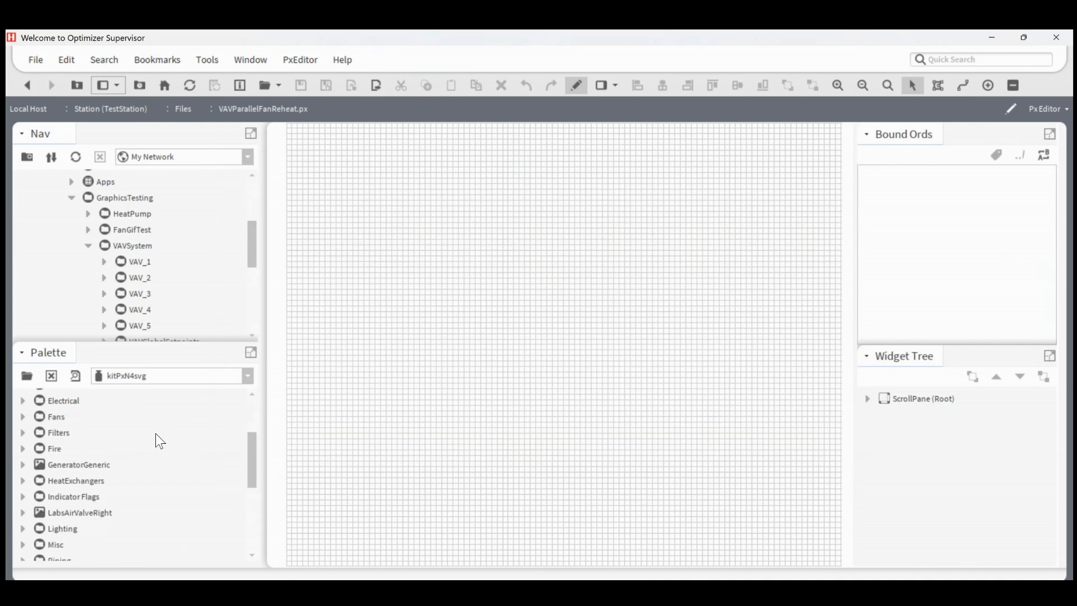
pyautogui.scroll(-1, 183, 308)
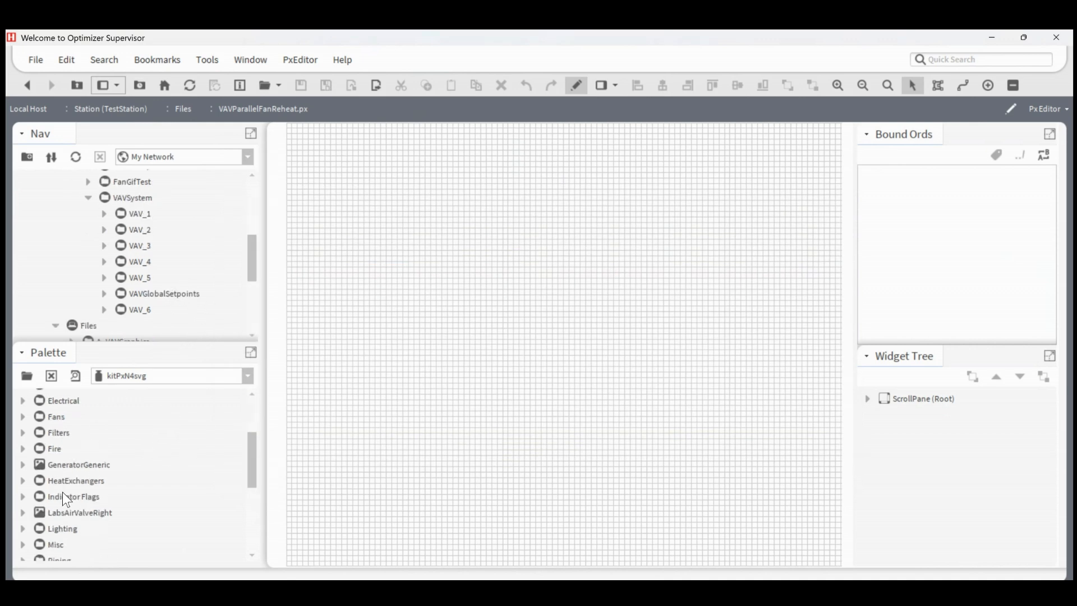
pyautogui.scroll(-4, 66, 499)
pyautogui.click(23, 497)
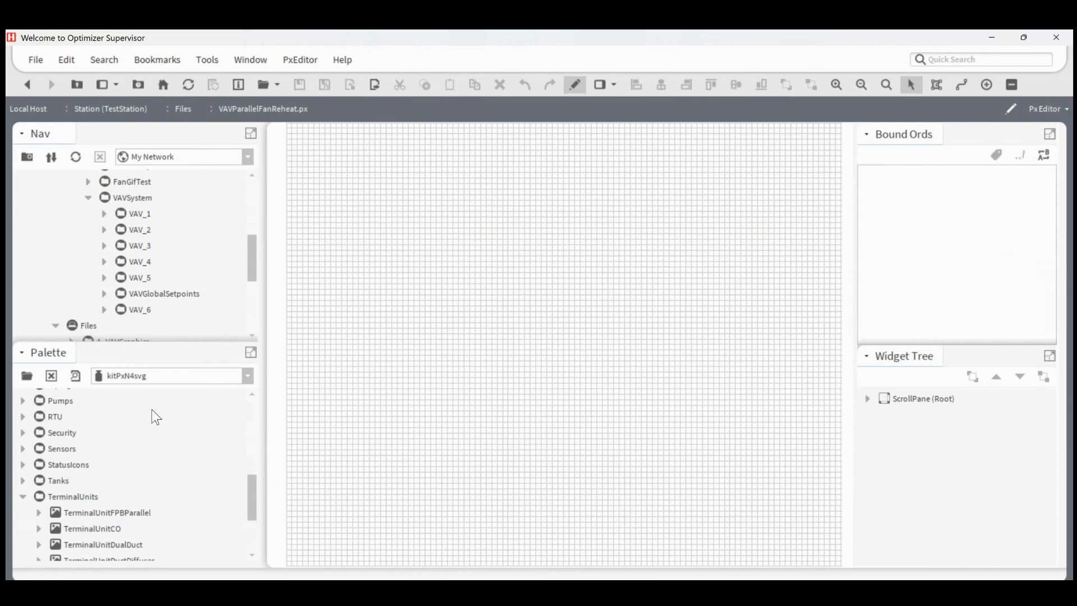
pyautogui.scroll(-2, 99, 468)
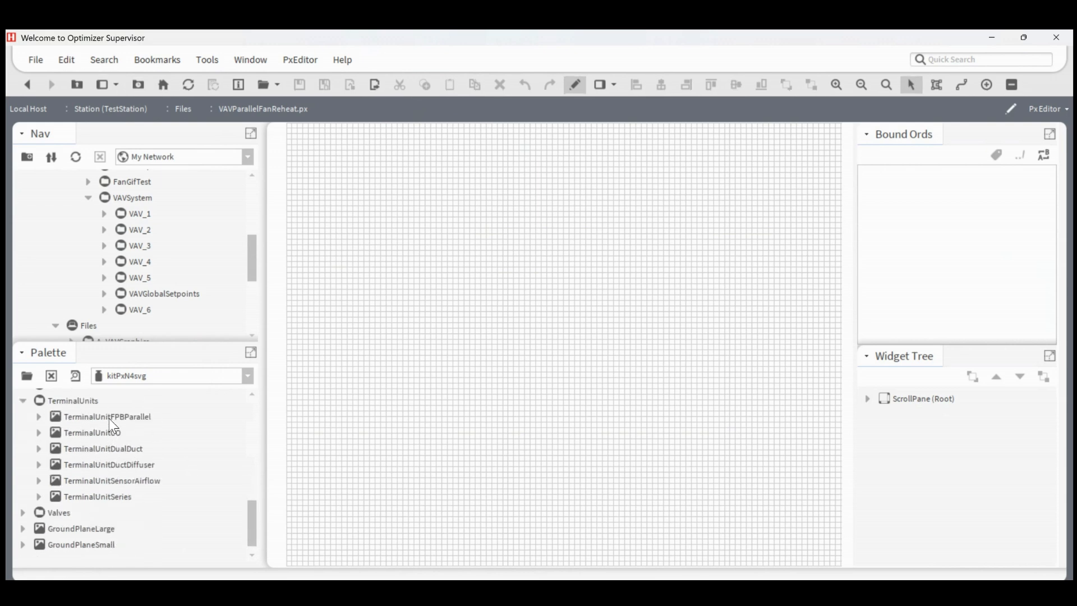
# Step: Turn on the palette preview and compare the available terminal unit graphics
pyautogui.click(74, 377)
pyautogui.scroll(-1, 116, 433)
pyautogui.scroll(1, 116, 432)
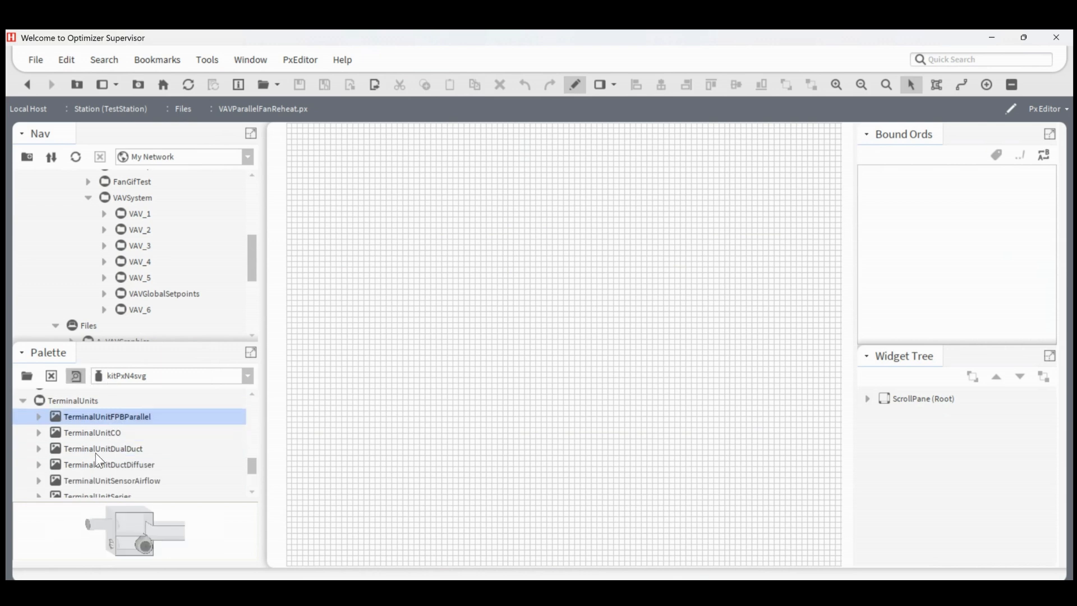
pyautogui.scroll(-2, 99, 438)
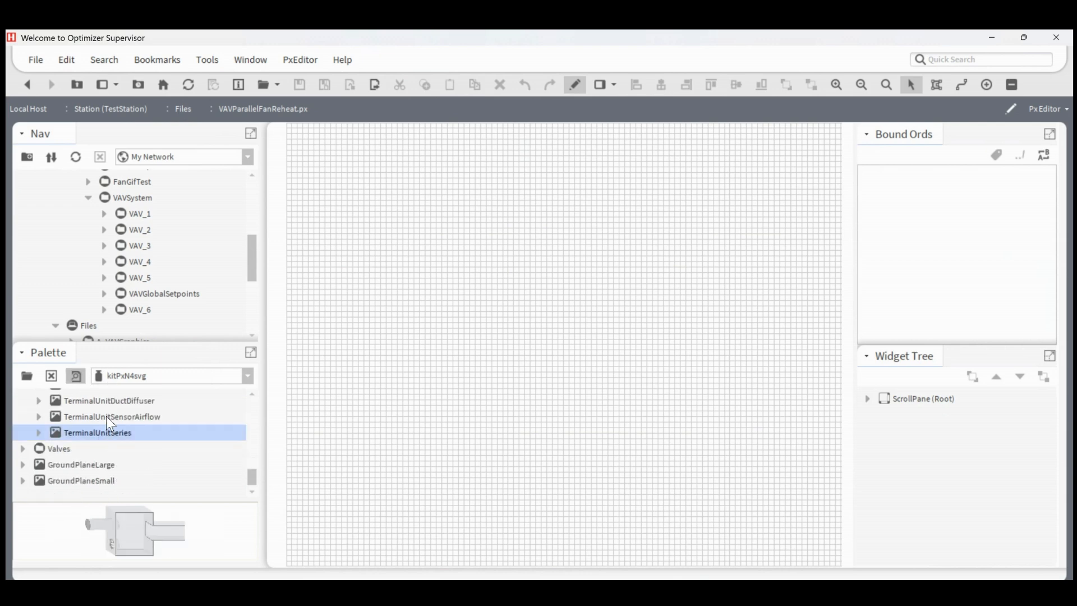
pyautogui.scroll(1, 106, 421)
pyautogui.scroll(1, 108, 434)
pyautogui.scroll(-1, 112, 459)
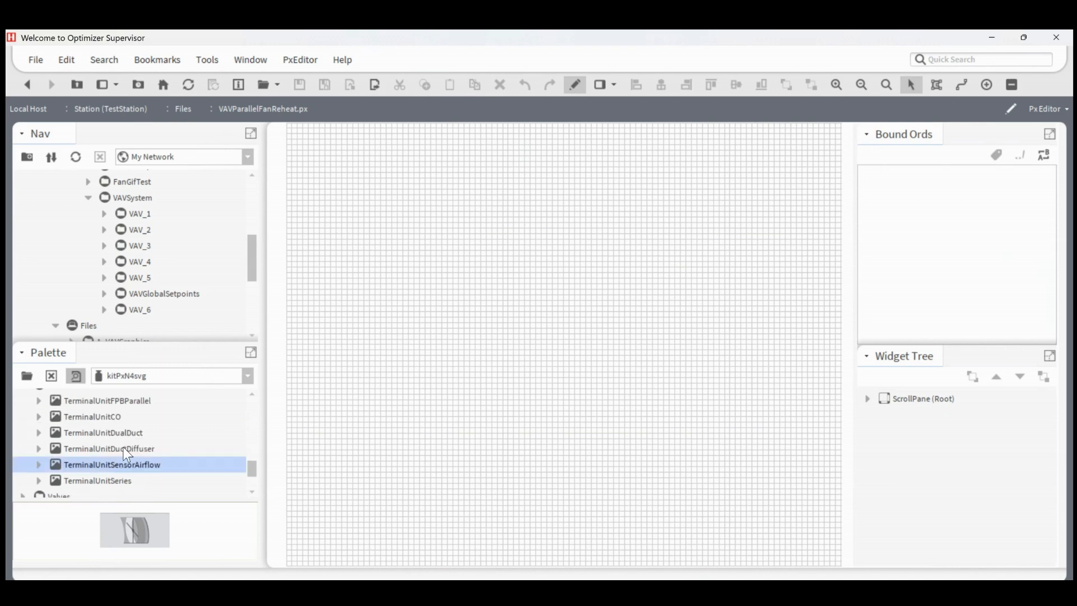
# Step: Place the TerminalUnitFPBParallel graphic in the upper middle of the canvas
pyautogui.click(128, 400)
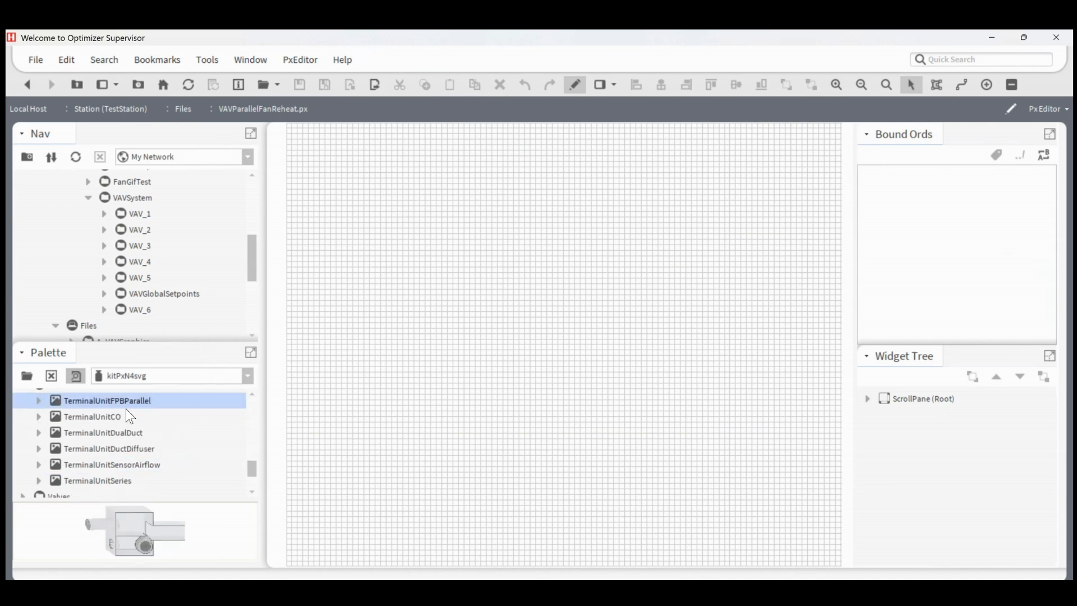
pyautogui.moveTo(88, 399); pyautogui.dragTo(480, 250)
pyautogui.moveTo(578, 314); pyautogui.dragTo(539, 302)
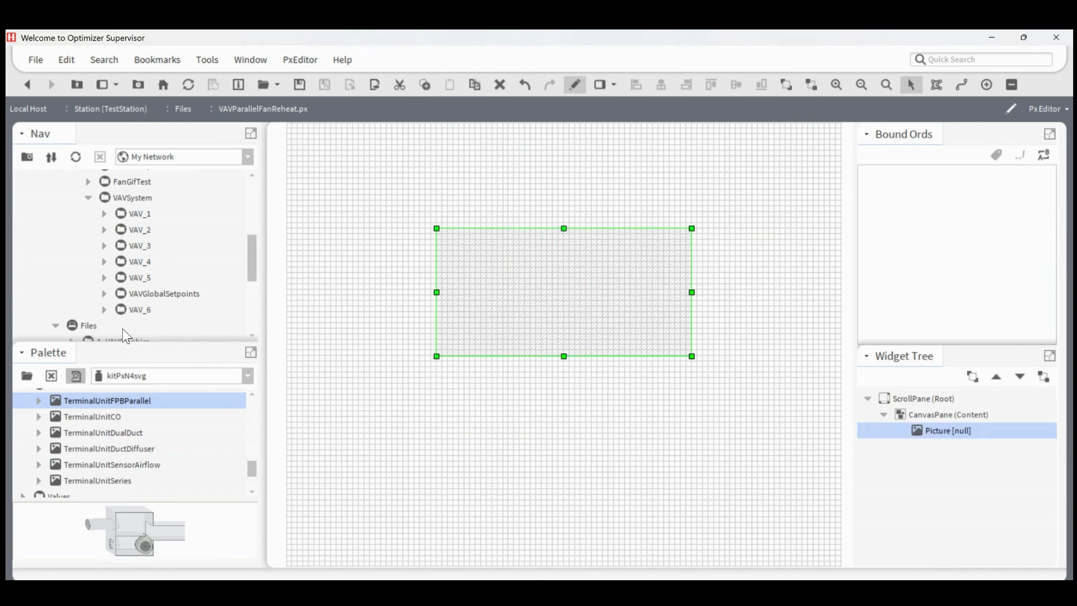
# Step: Enlarge the navigation tree area and review the placed picture's properties without changing them
pyautogui.moveTo(127, 347); pyautogui.dragTo(156, 420)
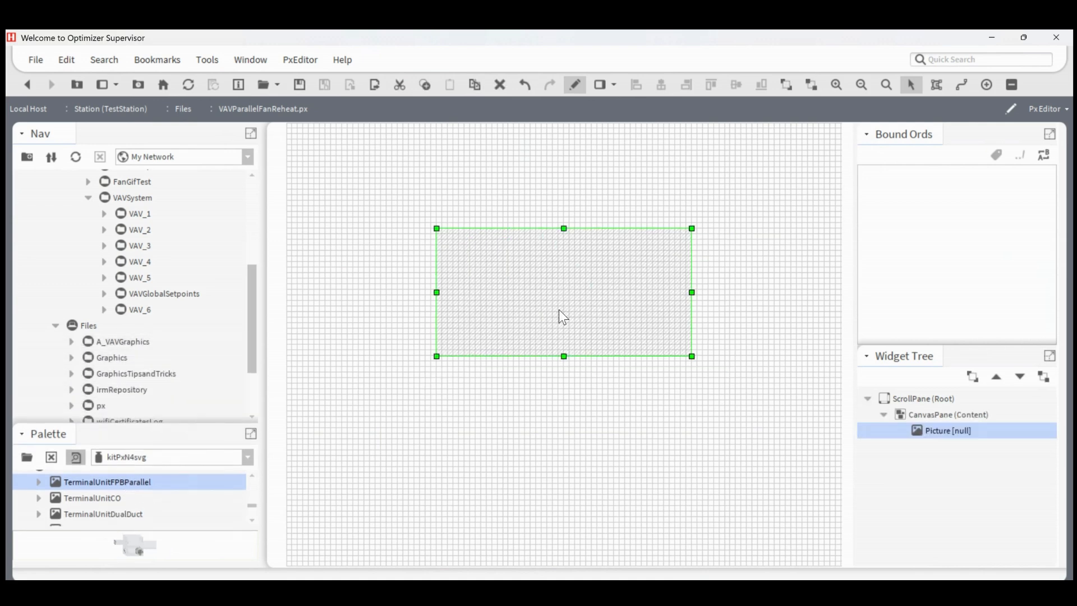
pyautogui.doubleClick(537, 318)
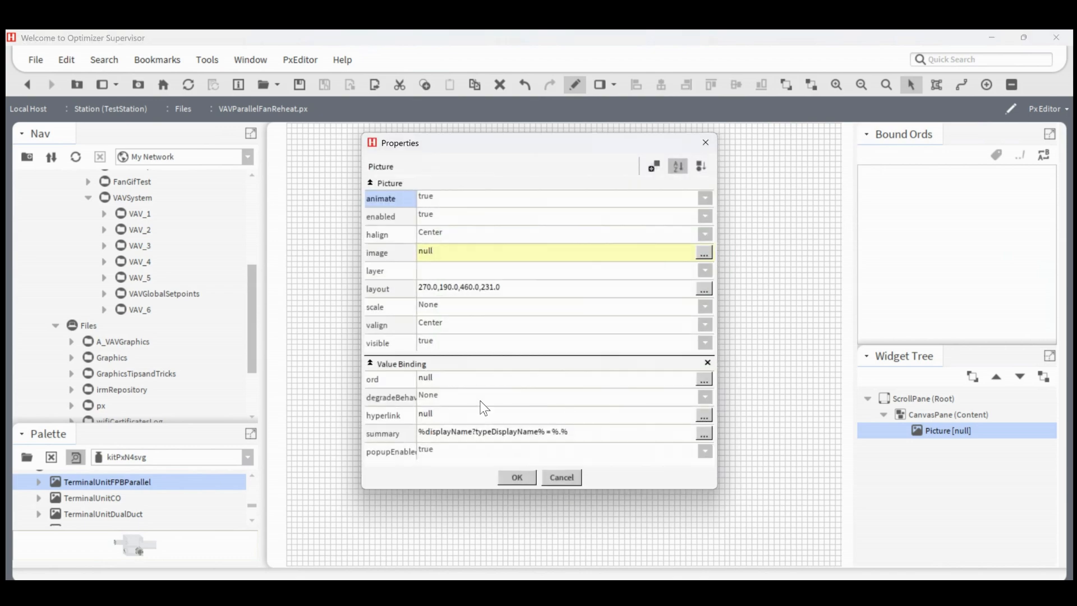
pyautogui.click(561, 477)
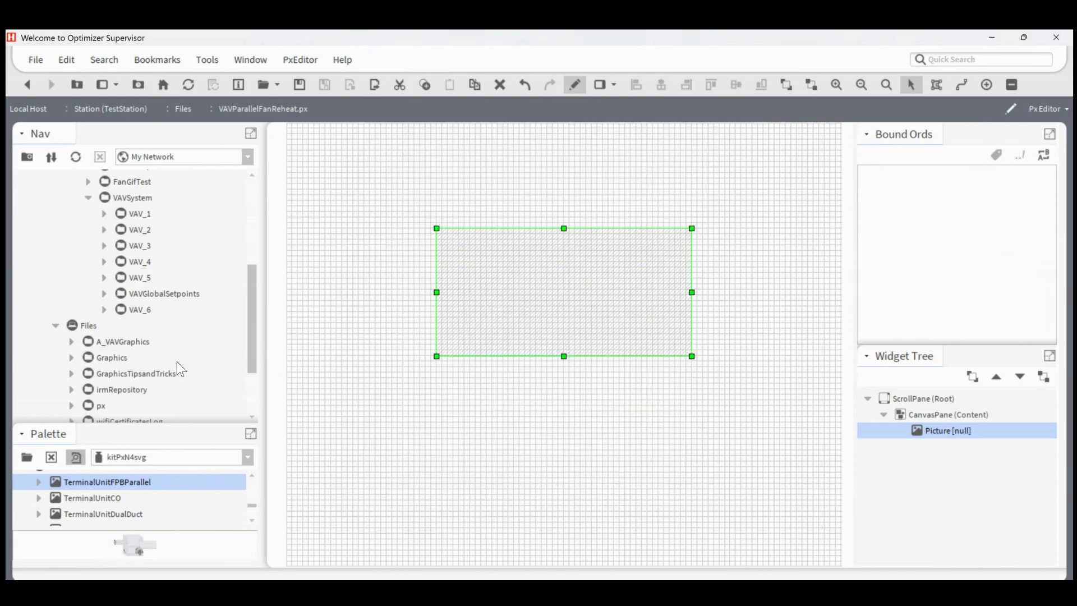
# Step: Expand VAV_6 in the navigation tree and copy its ParallelFanCommand point
pyautogui.click(104, 309)
pyautogui.scroll(-2, 190, 338)
pyautogui.rightClick(177, 326)
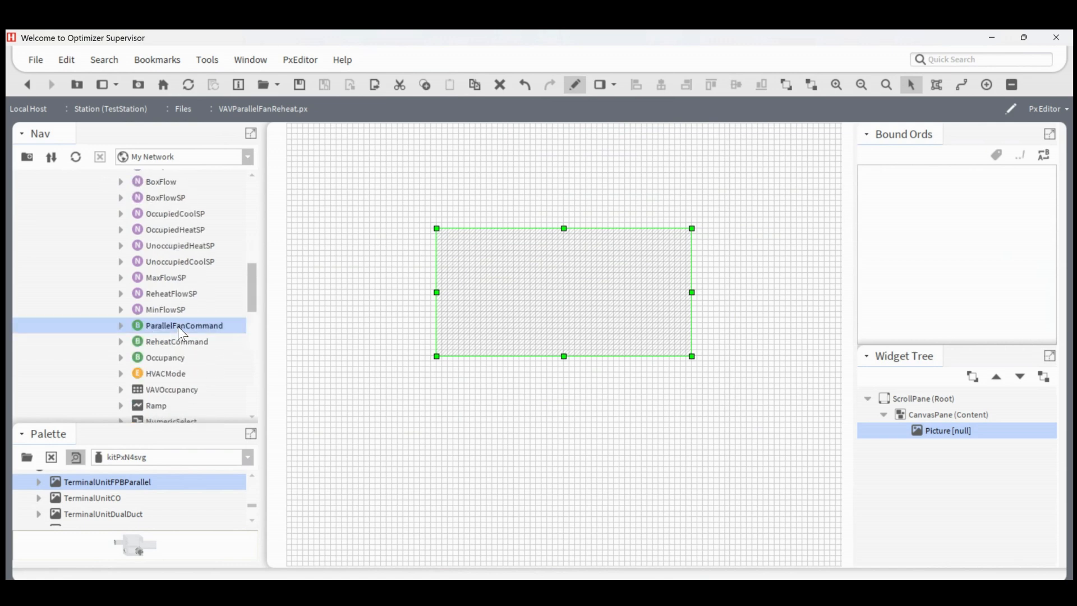
pyautogui.click(218, 248)
# Step: Set the ord of the terminal unit picture's value binding to the copied VAV_6/ParallelFanCommand path
pyautogui.doubleClick(587, 292)
pyautogui.click(454, 379)
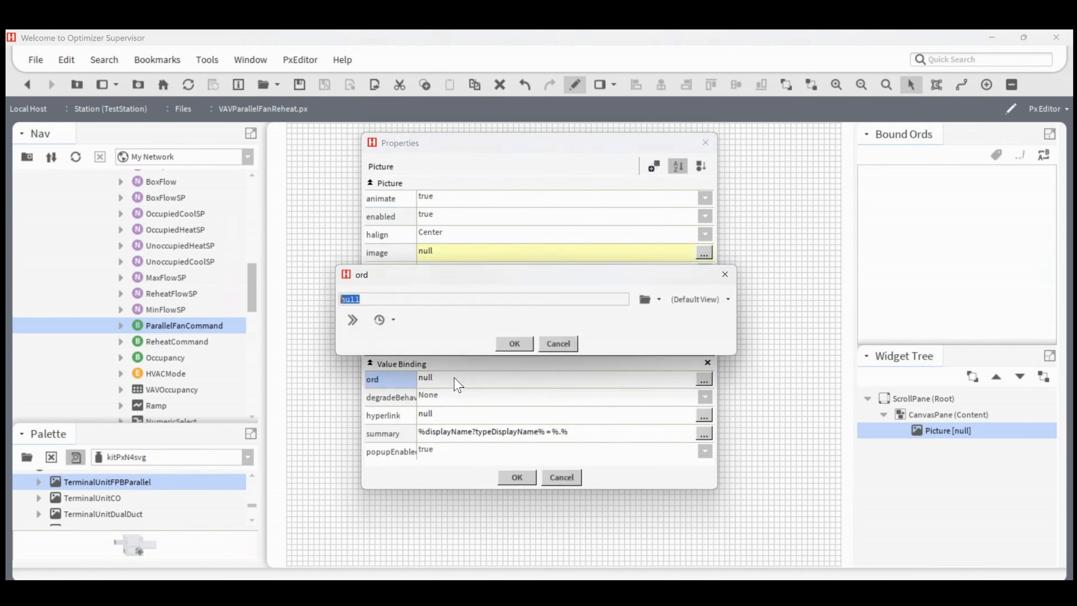
pyautogui.hotkey('ctrl', 'v')
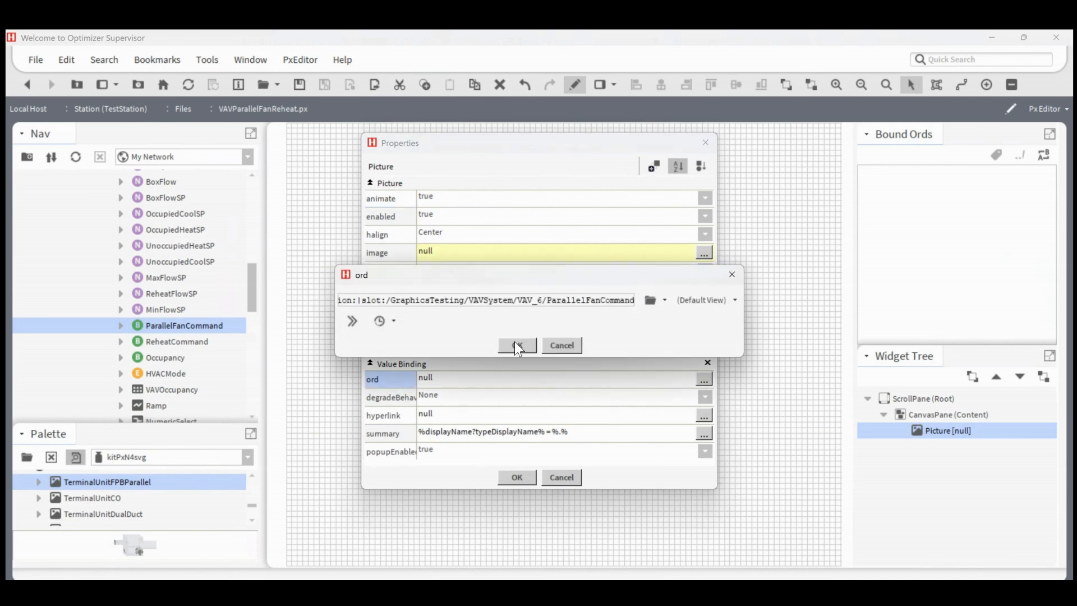
pyautogui.click(514, 343)
pyautogui.click(517, 477)
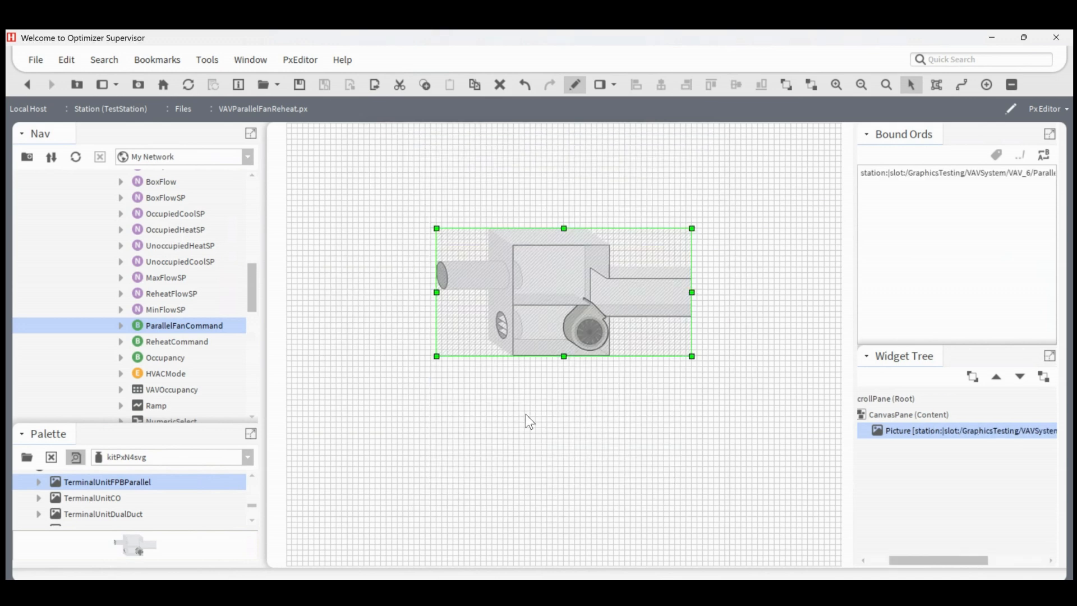
# Step: Deselect the picture, preview the page in view mode, and return to editing
pyautogui.click(570, 420)
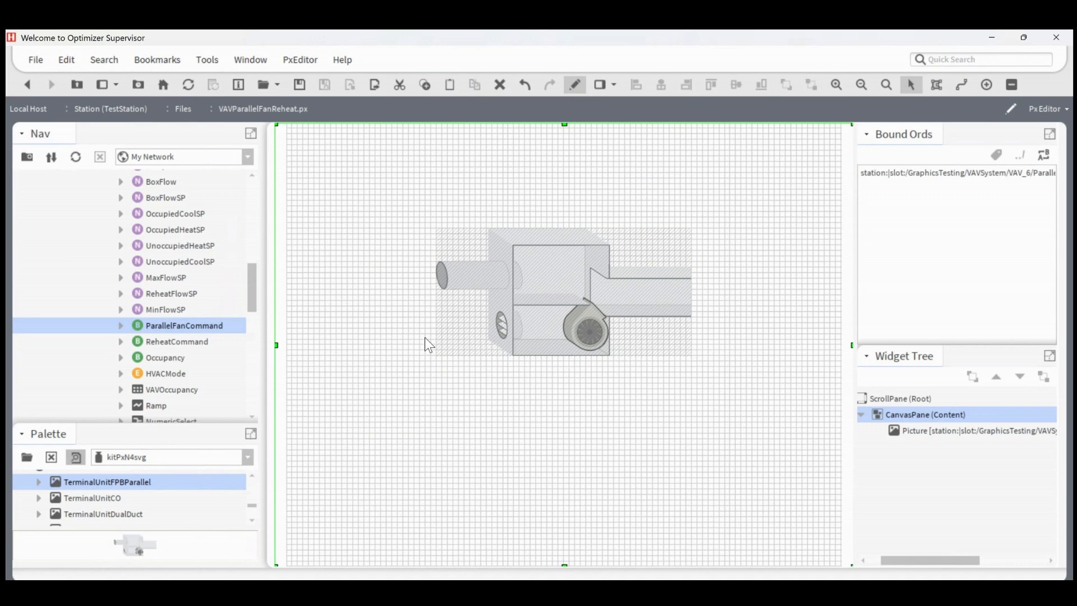
pyautogui.click(575, 85)
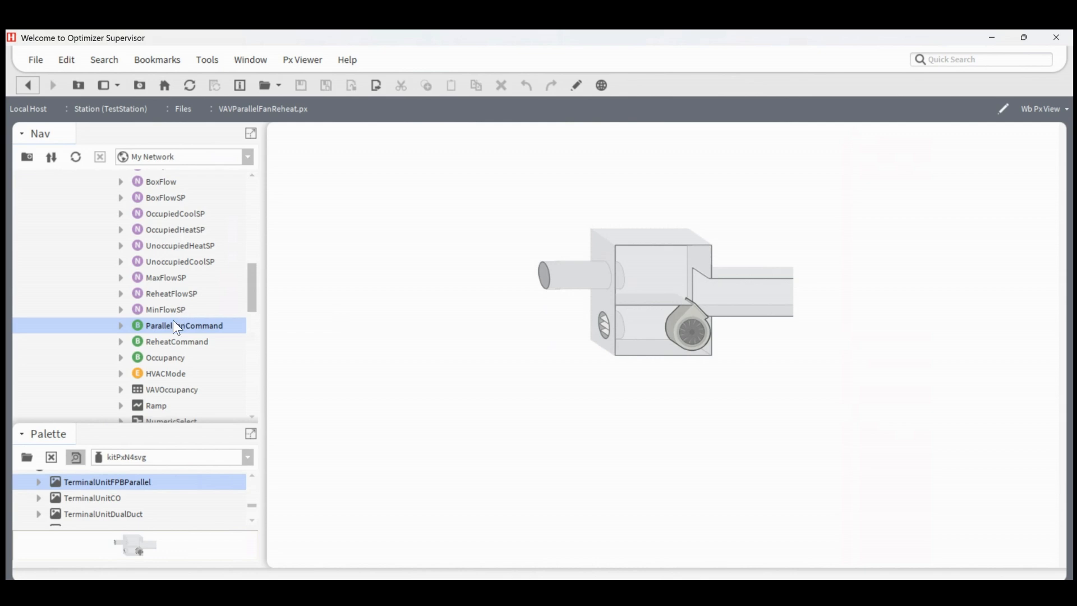
pyautogui.click(576, 86)
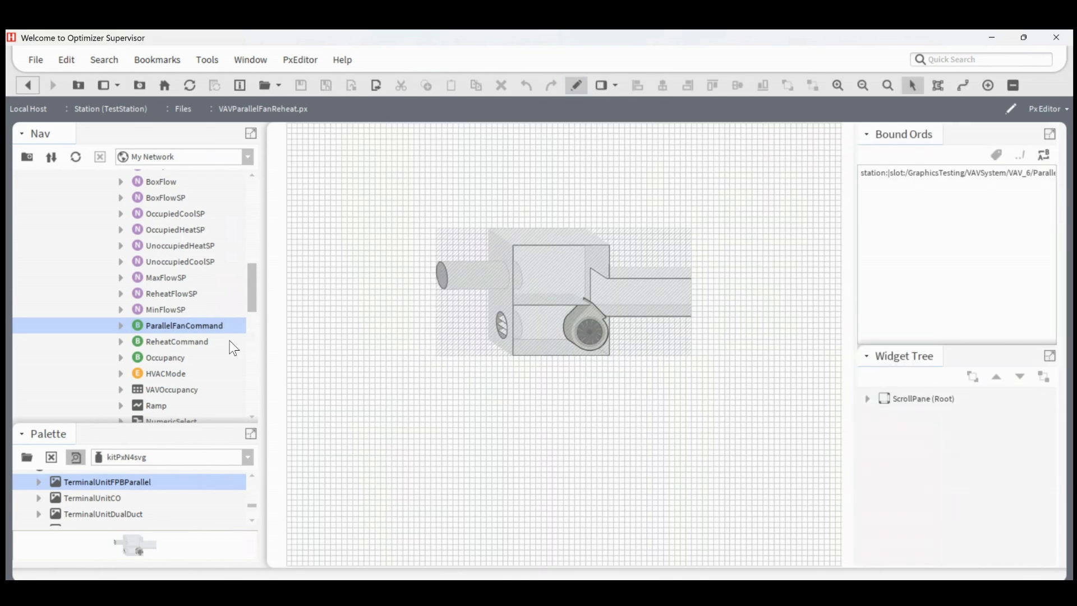
# Step: Start a palette-based widget bound to VAV_6's DamperPos point and expand the Dampers folder of kitPxN4svg
pyautogui.scroll(1, 200, 306)
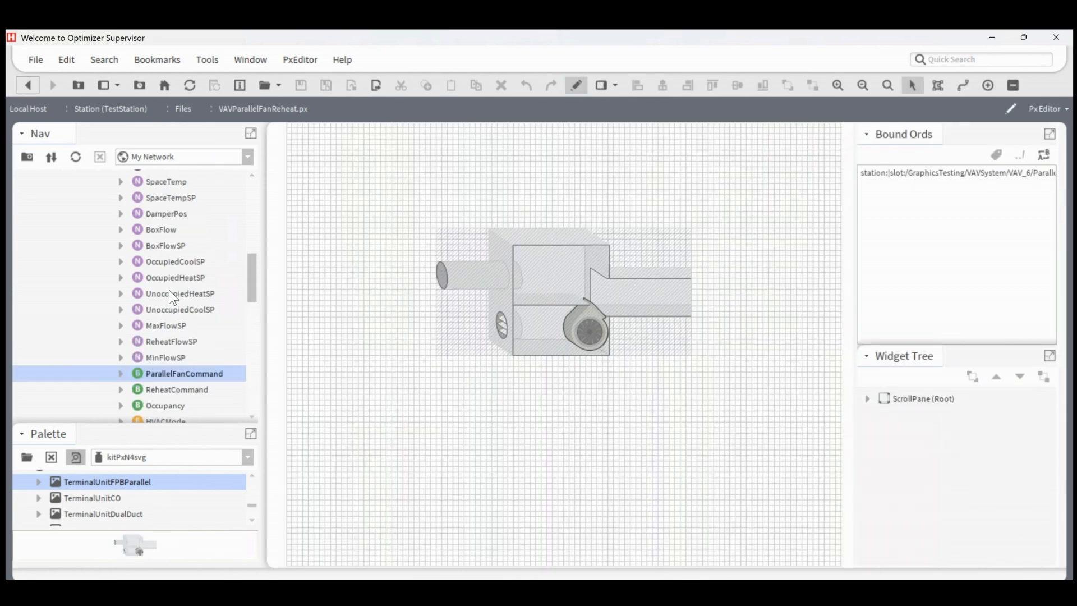
pyautogui.click(169, 214)
pyautogui.moveTo(164, 214); pyautogui.dragTo(419, 292)
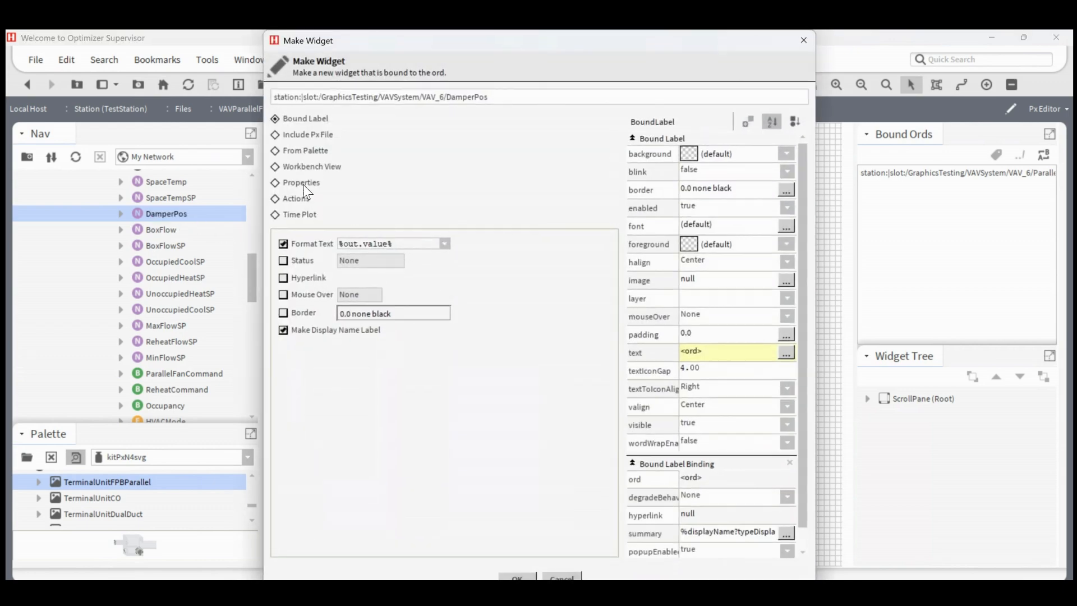
pyautogui.click(311, 151)
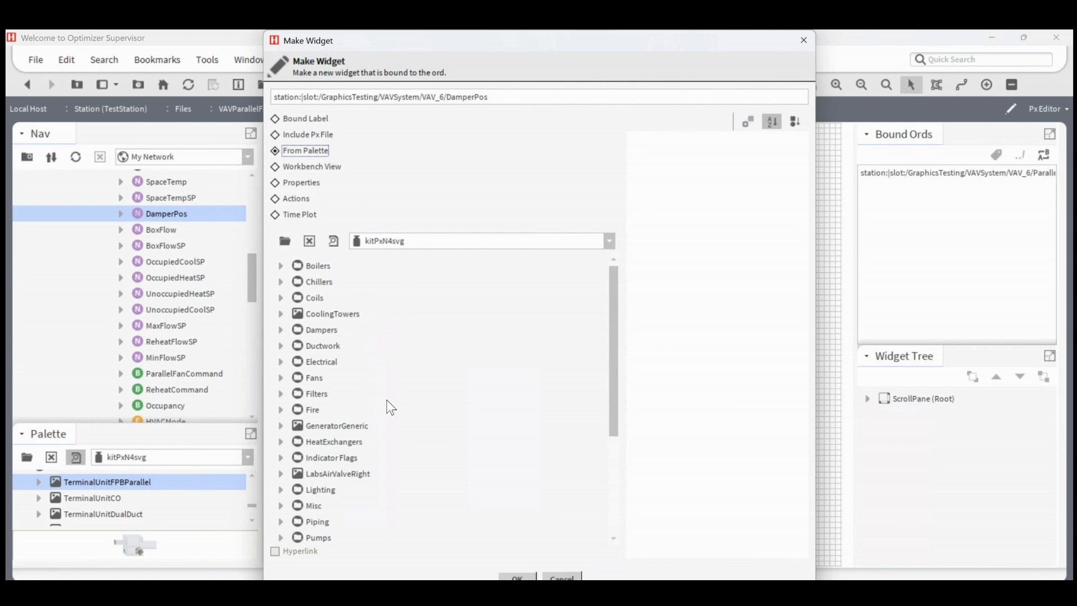
pyautogui.click(281, 329)
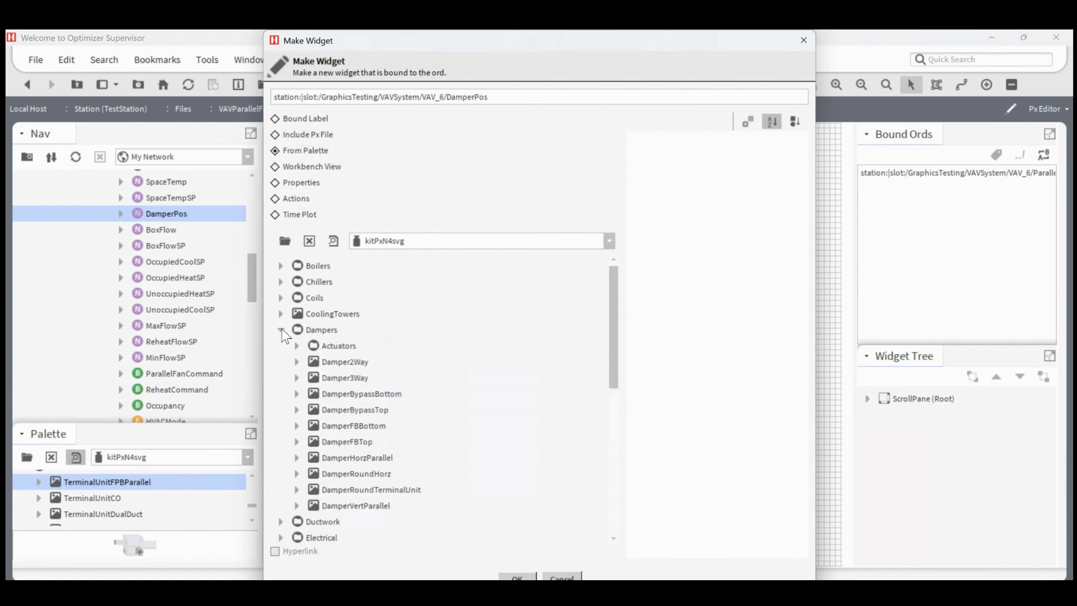
# Step: Preview the damper images, create the DamperPos widget from DamperRoundHorz, and position it on the round inlet duct
pyautogui.click(333, 241)
pyautogui.click(336, 362)
pyautogui.scroll(-2, 336, 383)
pyautogui.click(338, 380)
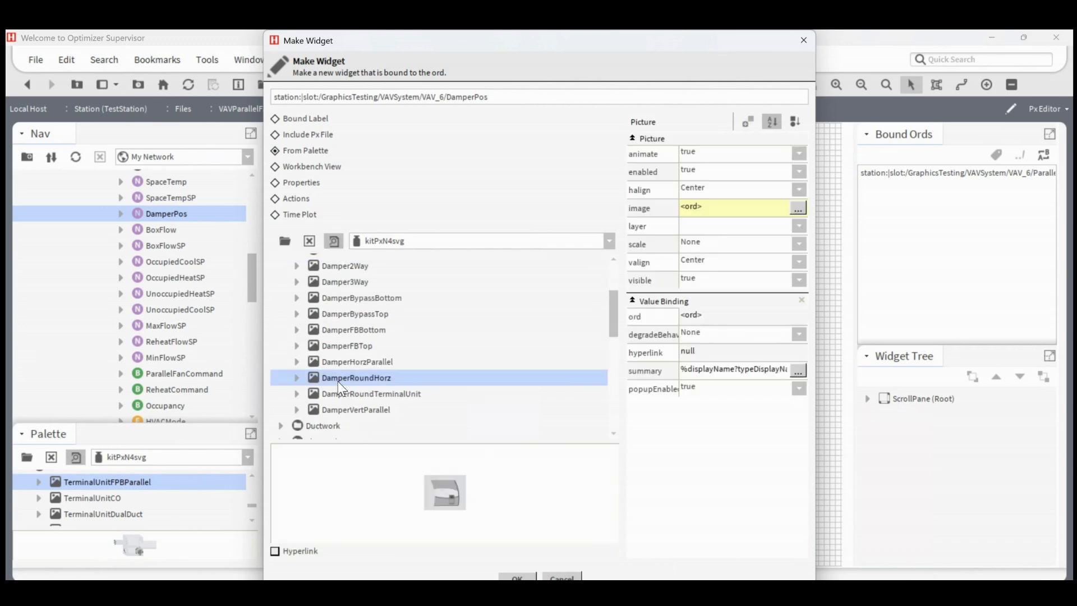
pyautogui.click(342, 365)
pyautogui.click(344, 378)
pyautogui.click(517, 578)
pyautogui.moveTo(358, 278); pyautogui.dragTo(481, 280)
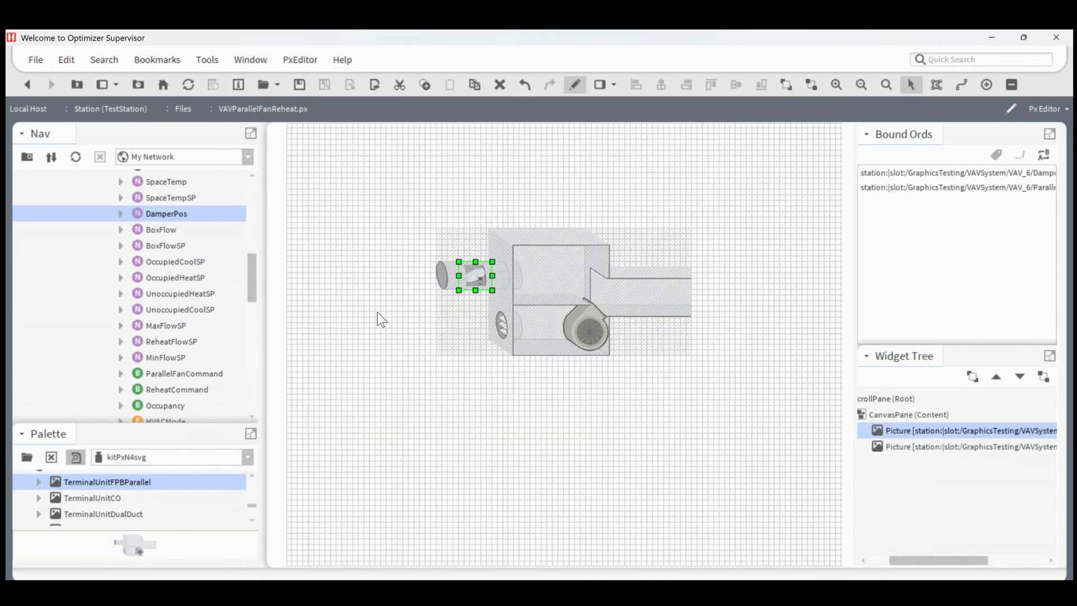
pyautogui.click(485, 360)
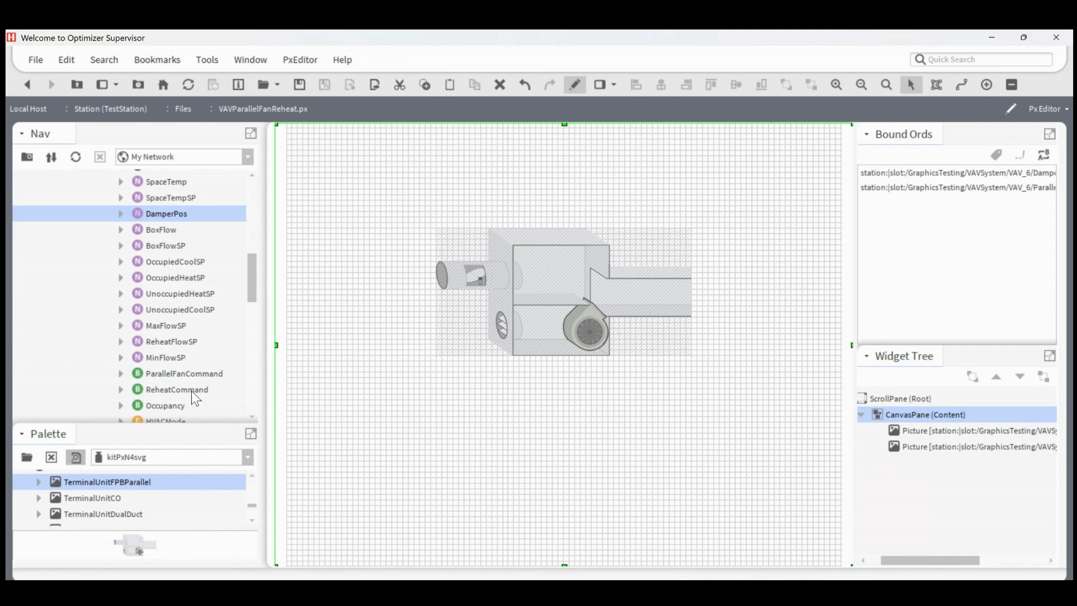
# Step: Create a palette widget bound to VAV_6's ReheatCommand point using the CoilsHeatingElectric image
pyautogui.moveTo(188, 391); pyautogui.dragTo(436, 403)
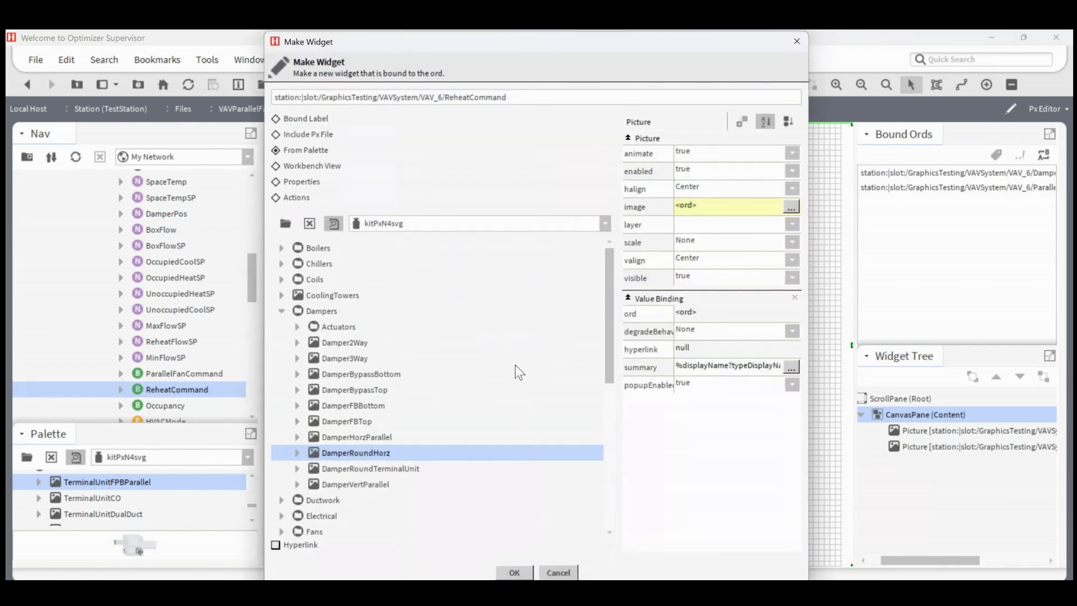
pyautogui.click(282, 313)
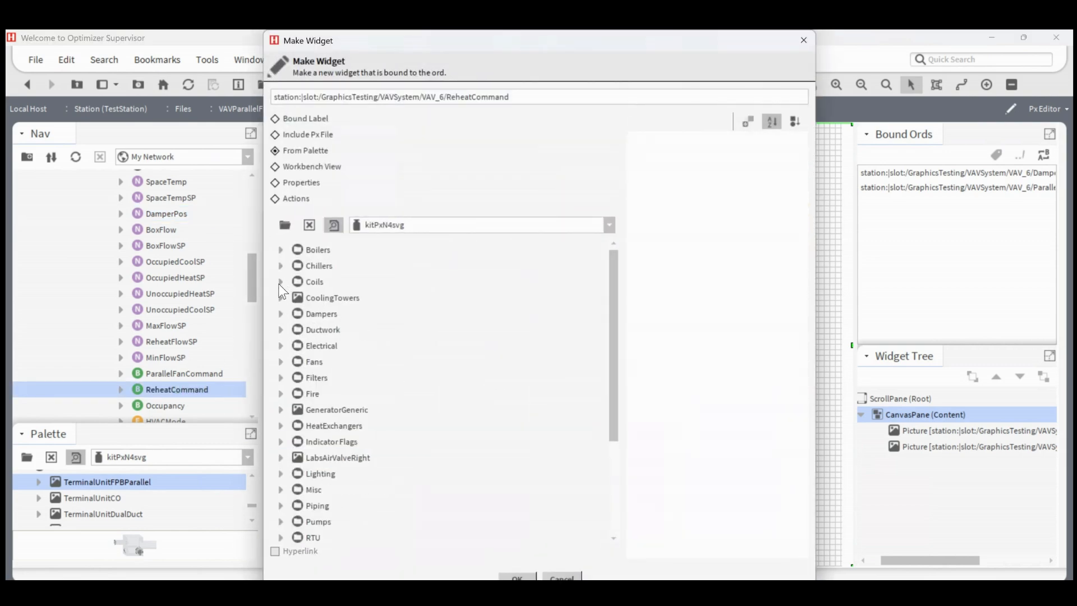
pyautogui.click(281, 283)
pyautogui.scroll(-2, 350, 446)
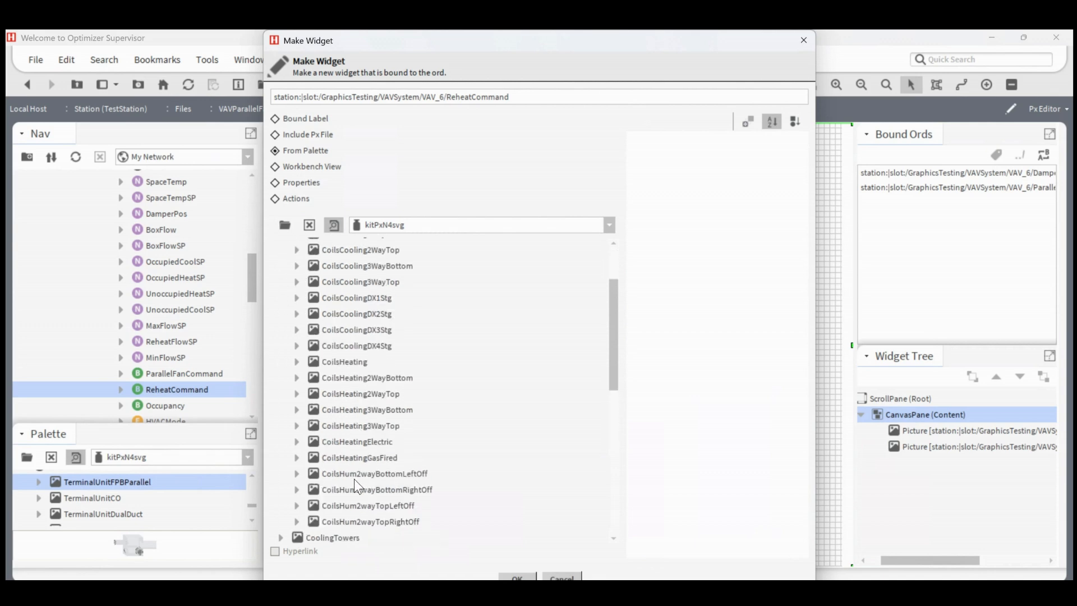
pyautogui.click(359, 396)
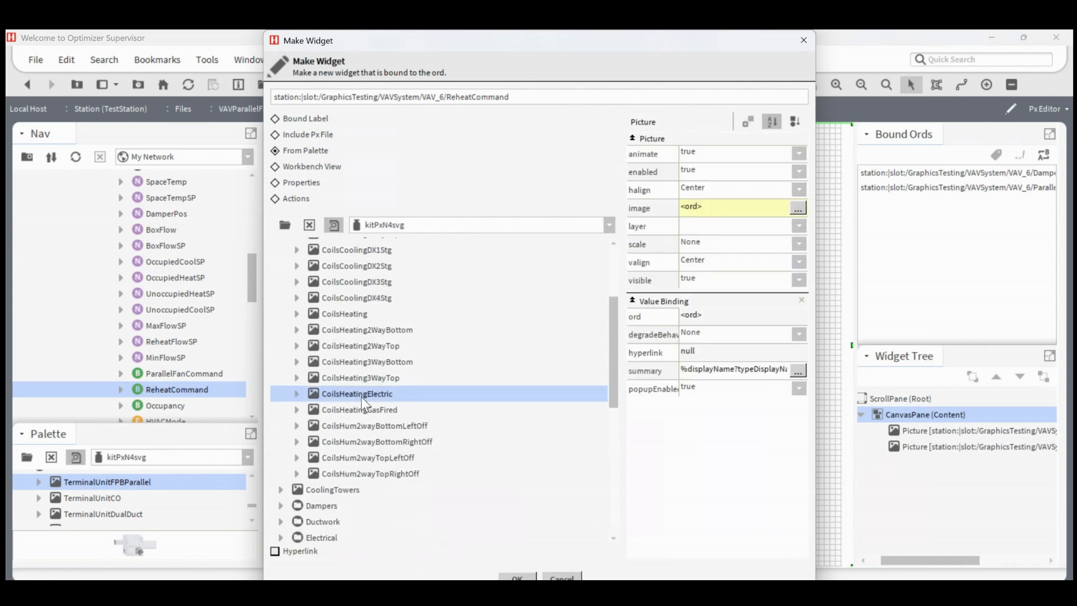
pyautogui.click(334, 224)
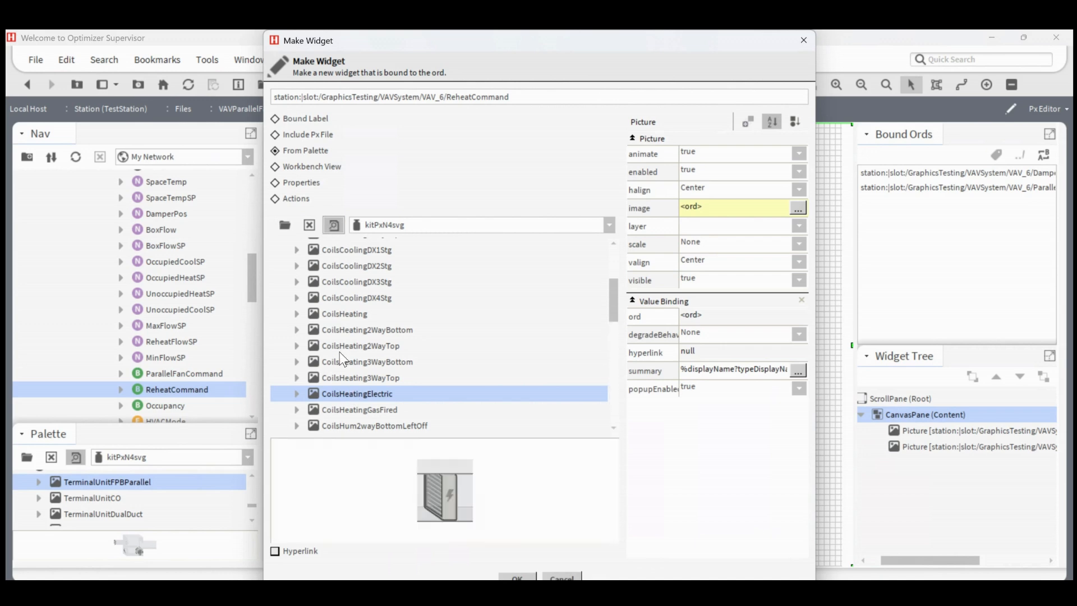
pyautogui.click(517, 577)
# Step: Position the electric heating coil inside the terminal unit's outlet duct and deselect it
pyautogui.moveTo(653, 300); pyautogui.dragTo(661, 303)
pyautogui.click(564, 383)
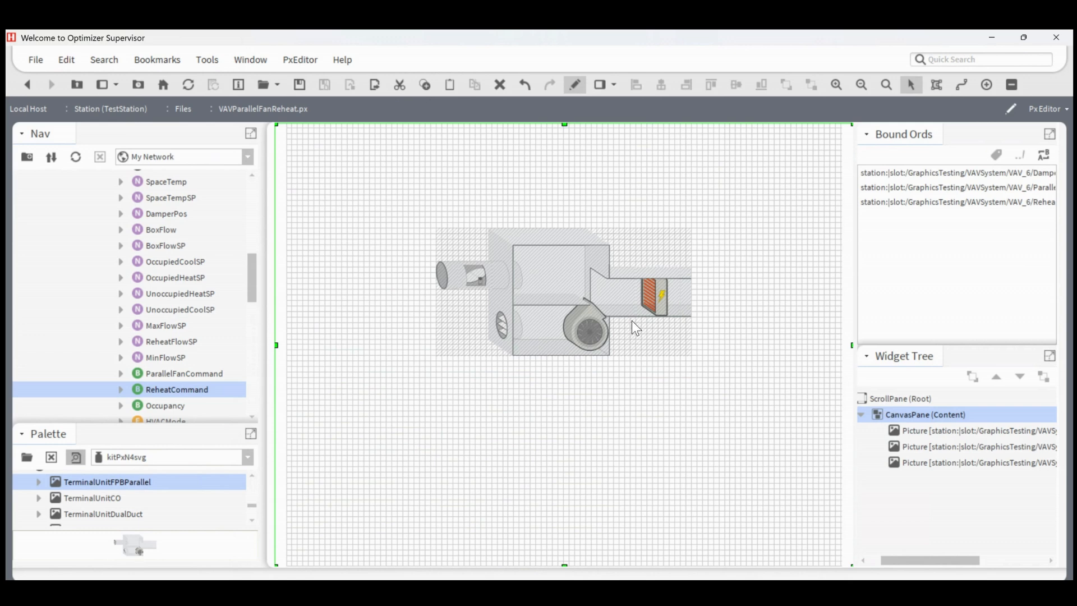
pyautogui.moveTo(651, 295); pyautogui.dragTo(645, 295)
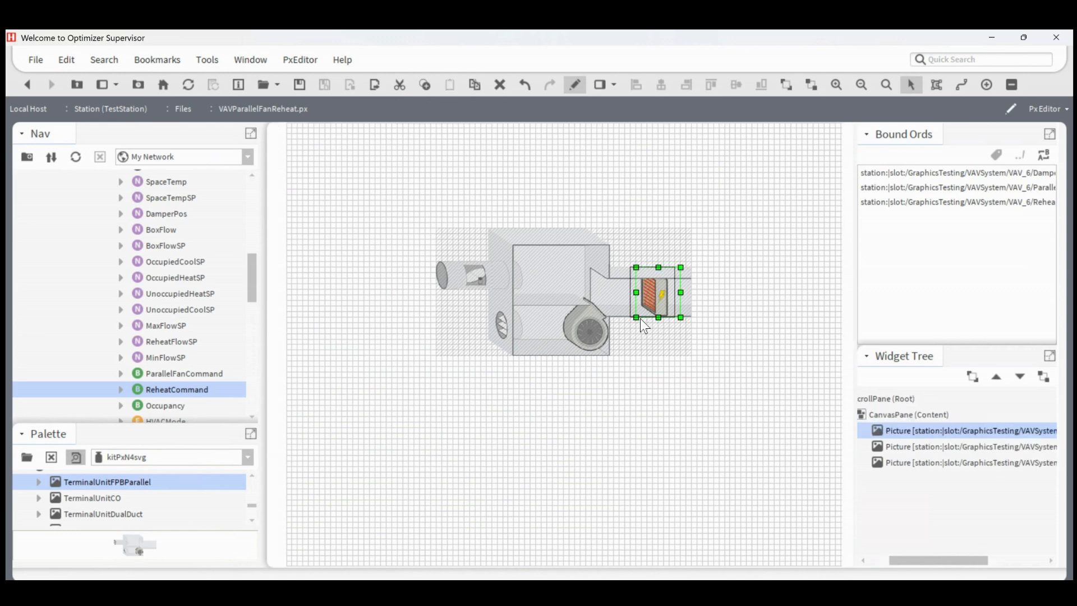
pyautogui.click(610, 420)
# Step: Enlarge the kitPxN4svg palette area and switch from the TerminalUnits folder to the Ductwork folder
pyautogui.moveTo(143, 429); pyautogui.dragTo(147, 332)
pyautogui.scroll(2, 30, 453)
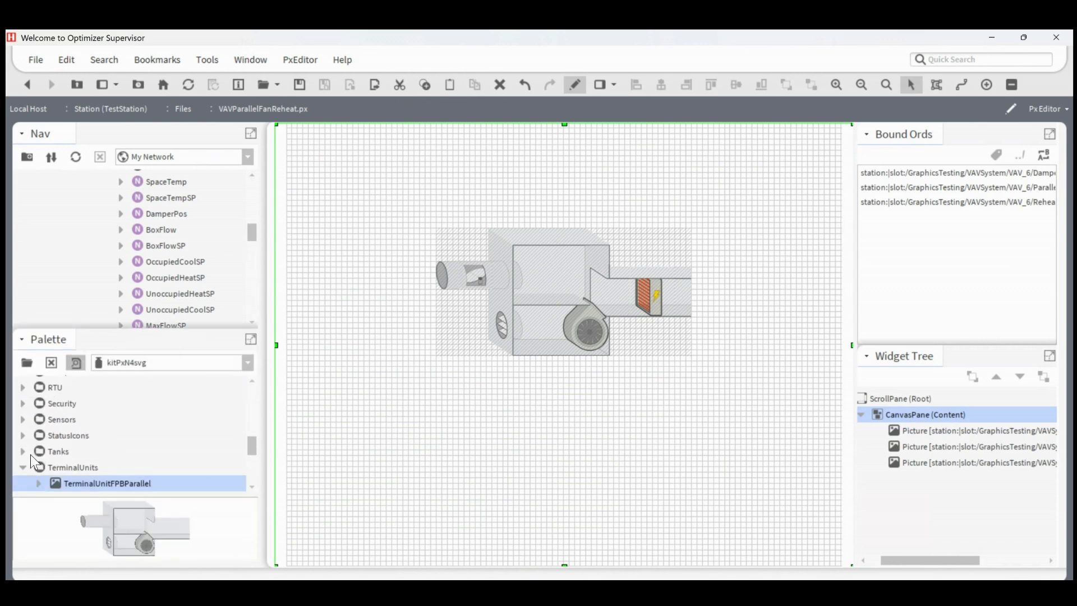
pyautogui.click(26, 467)
pyautogui.scroll(2, 38, 456)
pyautogui.scroll(3, 29, 449)
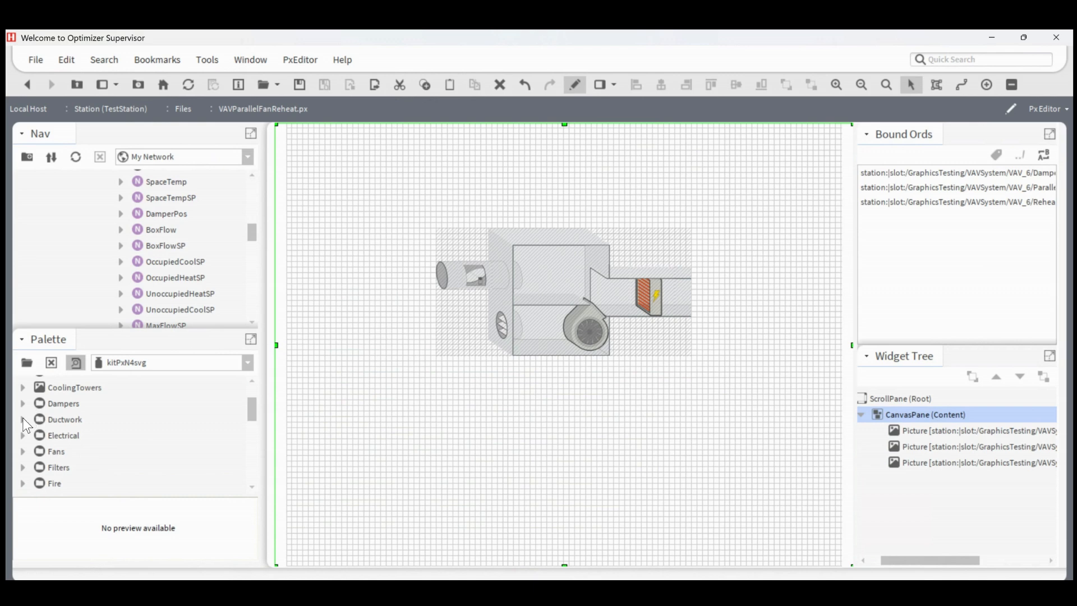
pyautogui.click(23, 420)
# Step: Preview the duct images and place DuctHorzEndRight over the heating coil, extending the outlet duct
pyautogui.scroll(-2, 89, 411)
pyautogui.click(101, 407)
pyautogui.scroll(-3, 102, 437)
pyautogui.click(102, 439)
pyautogui.click(101, 468)
pyautogui.click(103, 482)
pyautogui.moveTo(104, 482); pyautogui.dragTo(674, 305)
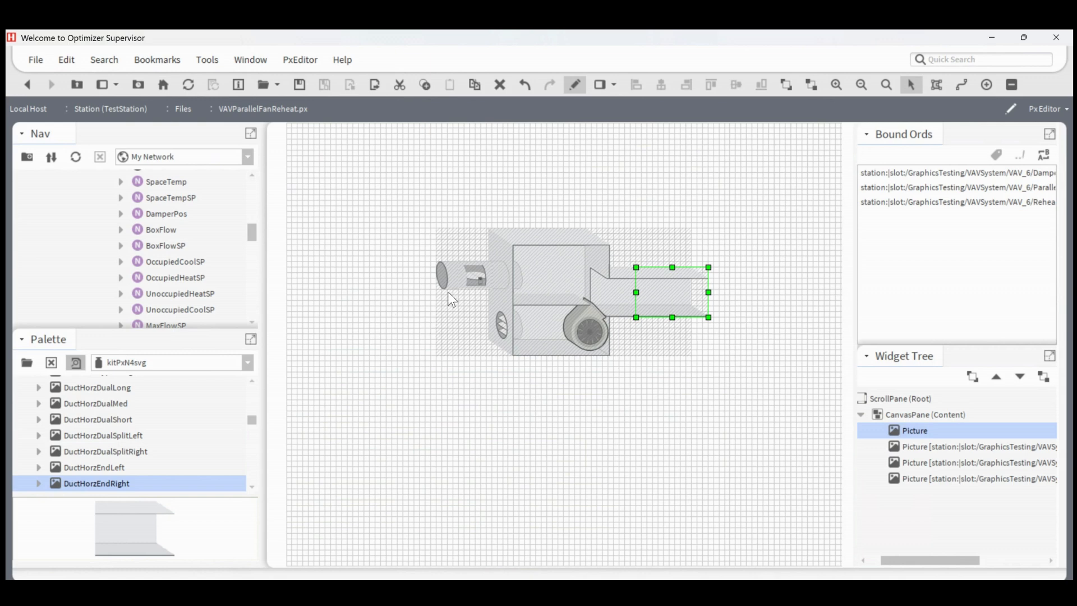
# Step: Send the duct end picture to the bottom of the stacking order, behind the heating coil
pyautogui.rightClick(668, 293)
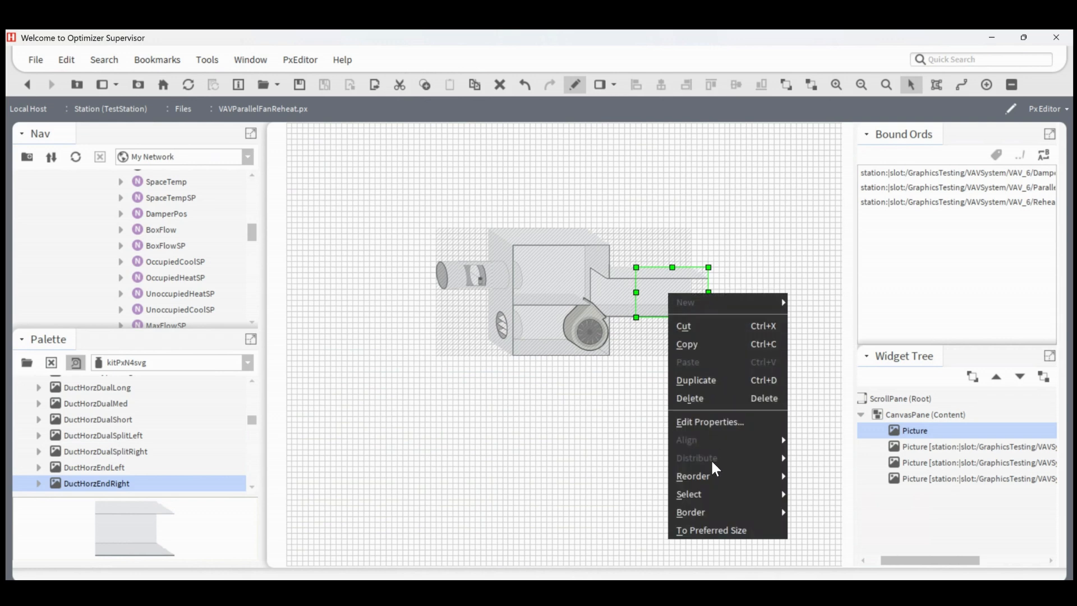
pyautogui.moveTo(708, 477)
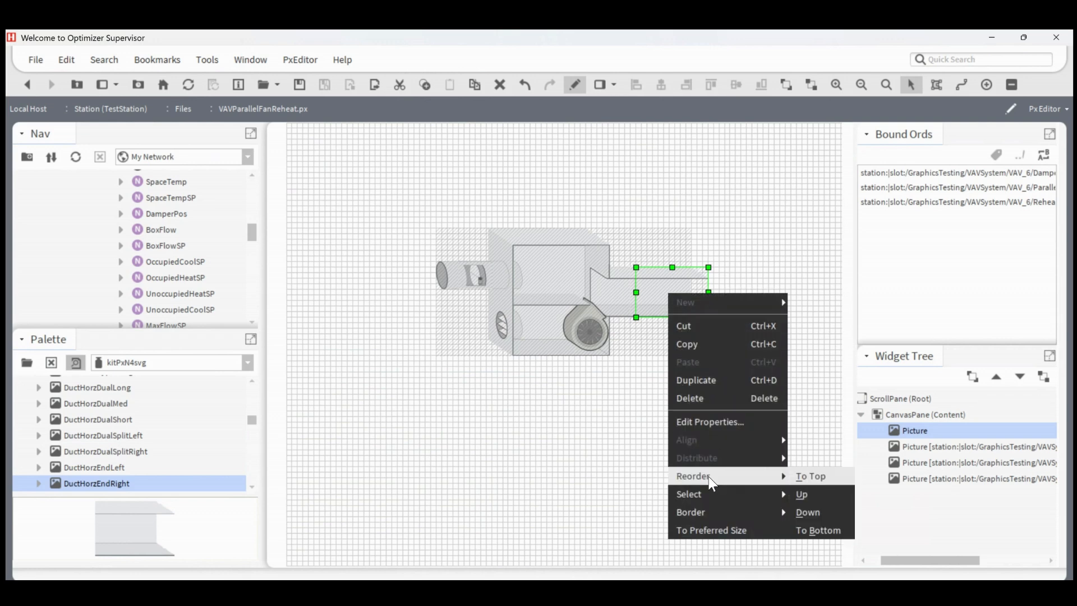
pyautogui.click(818, 531)
pyautogui.click(678, 453)
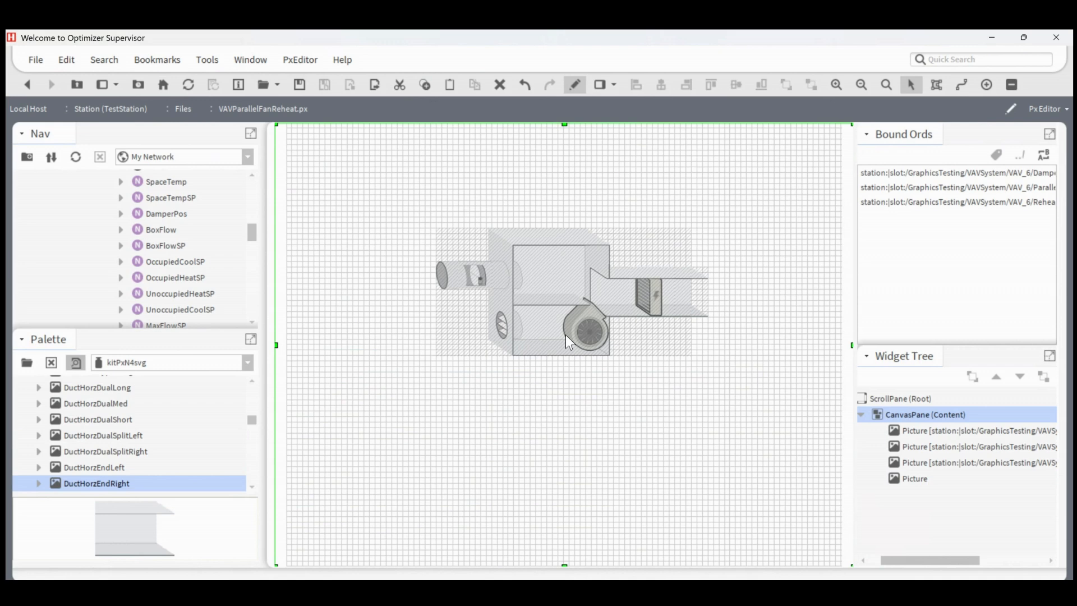
# Step: Enlarge the navigation tree area and select all VAV_6 numeric points from SpaceTemp through MinFlowSP
pyautogui.moveTo(142, 375); pyautogui.dragTo(142, 407)
pyautogui.scroll(2, 174, 303)
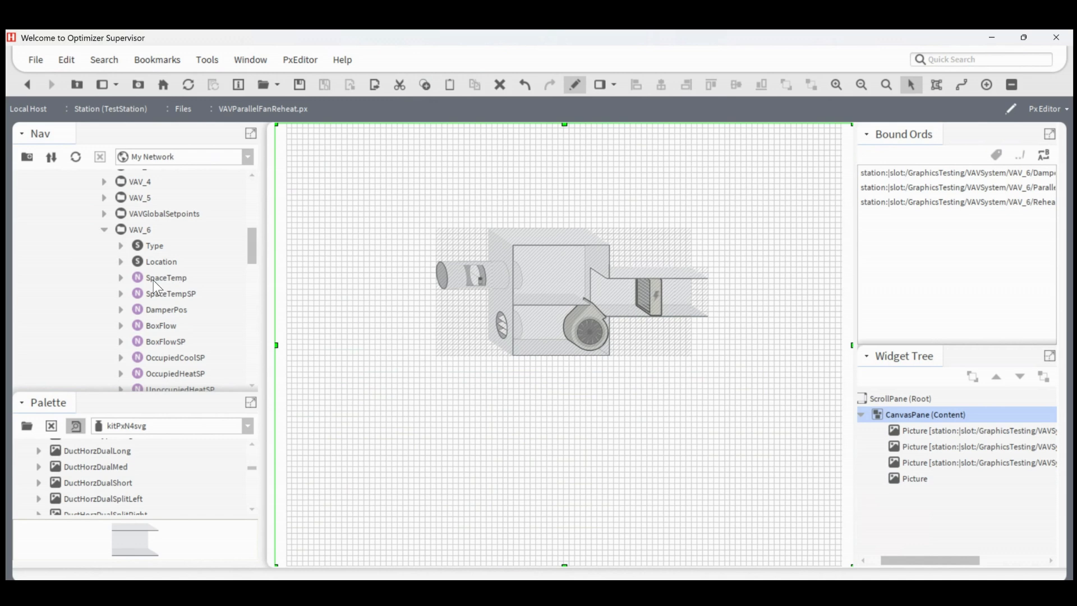
pyautogui.click(162, 279)
pyautogui.scroll(-2, 174, 304)
pyautogui.scroll(2, 209, 280)
pyautogui.scroll(-2, 186, 263)
pyautogui.keyDown('ctrl'); pyautogui.click(163, 197); pyautogui.keyUp('ctrl')
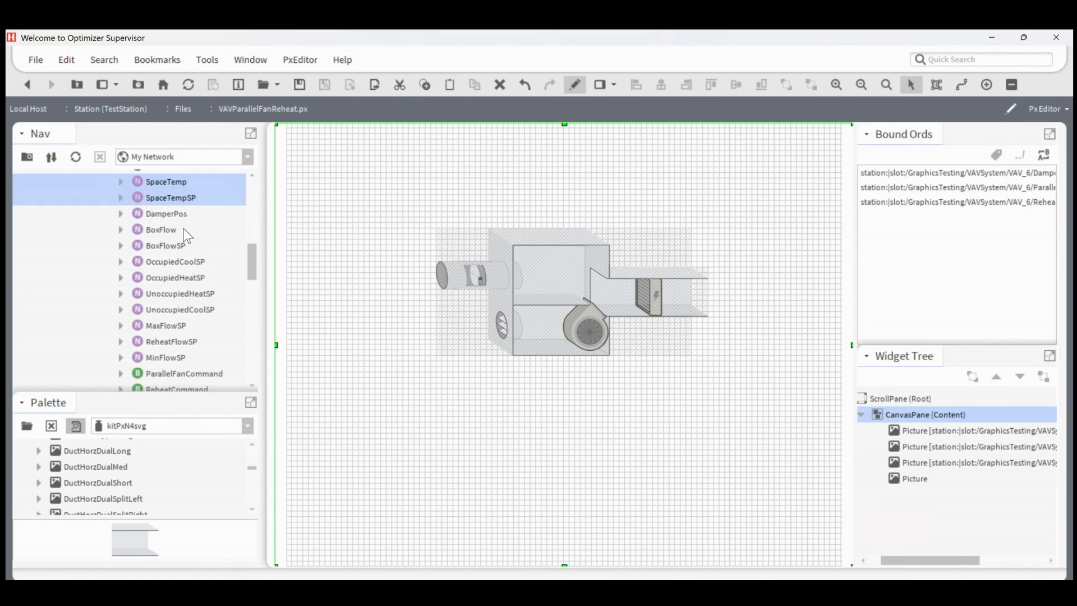
pyautogui.keyDown('ctrl'); pyautogui.click(171, 217); pyautogui.keyUp('ctrl')
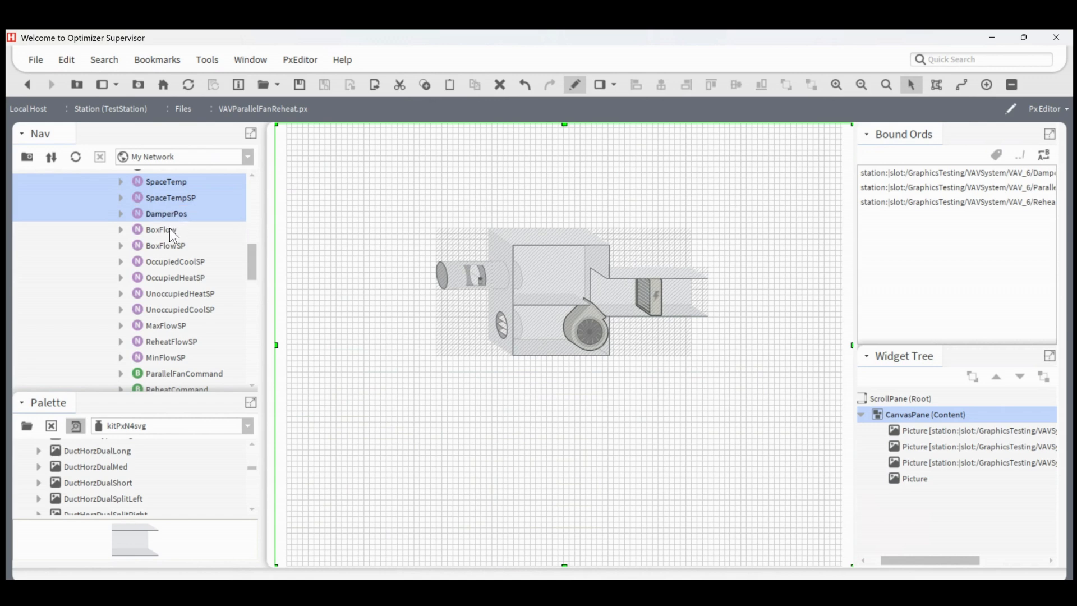
pyautogui.keyDown('ctrl'); pyautogui.click(170, 229); pyautogui.keyUp('ctrl')
pyautogui.keyDown('ctrl'); pyautogui.click(169, 245); pyautogui.keyUp('ctrl')
pyautogui.keyDown('ctrl'); pyautogui.click(171, 262); pyautogui.keyUp('ctrl')
pyautogui.keyDown('ctrl'); pyautogui.click(169, 278); pyautogui.keyUp('ctrl')
pyautogui.keyDown('ctrl'); pyautogui.click(168, 293); pyautogui.keyUp('ctrl')
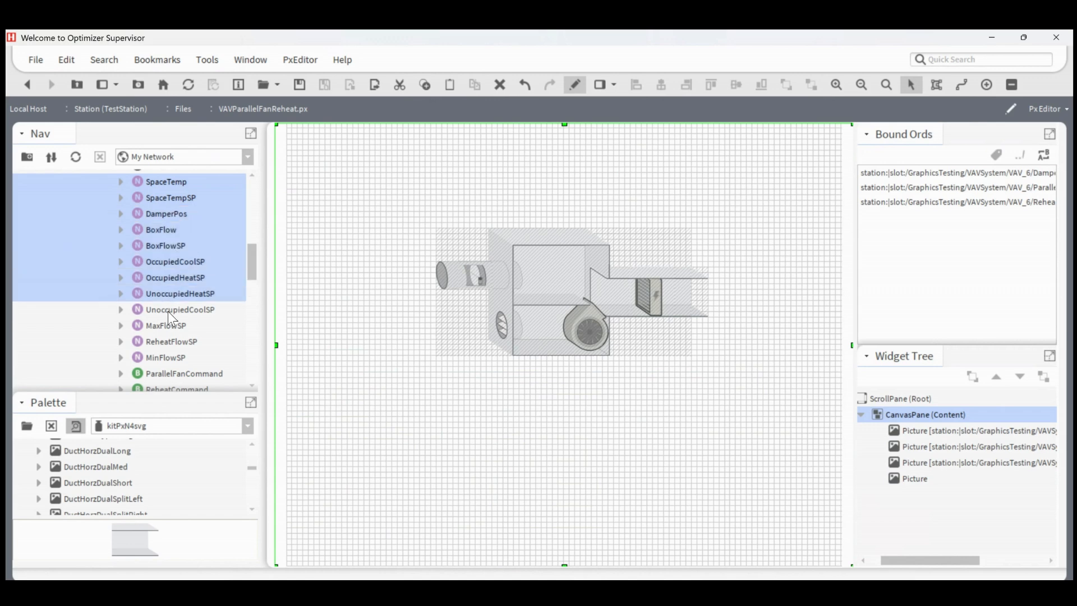
pyautogui.keyDown('ctrl'); pyautogui.click(168, 310); pyautogui.keyUp('ctrl')
pyautogui.keyDown('ctrl'); pyautogui.click(168, 326); pyautogui.keyUp('ctrl')
pyautogui.keyDown('ctrl'); pyautogui.click(172, 343); pyautogui.keyUp('ctrl')
pyautogui.keyDown('ctrl'); pyautogui.click(185, 358); pyautogui.keyUp('ctrl')
# Step: Start making bound labels on the canvas for the selected points, with display name labels included
pyautogui.moveTo(178, 288); pyautogui.dragTo(440, 382)
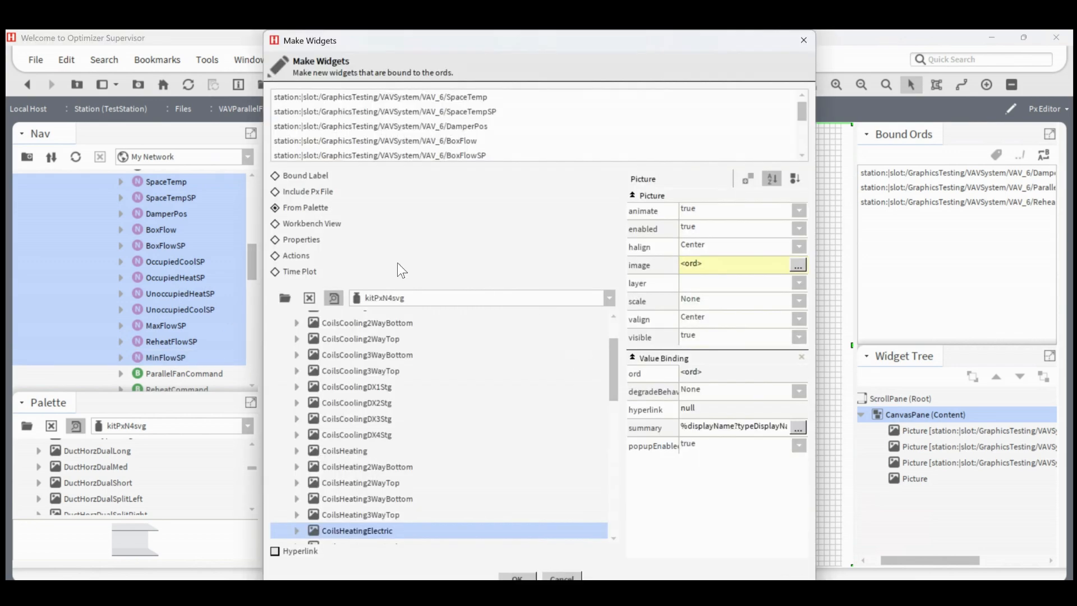
pyautogui.click(304, 176)
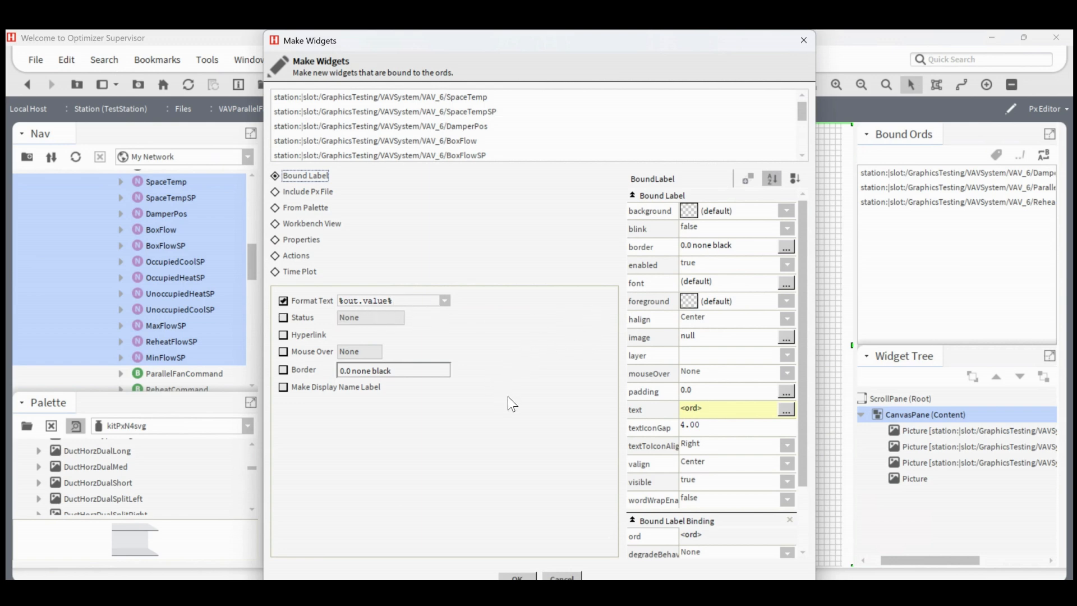
pyautogui.click(337, 387)
# Step: Set the bound labels' font to 20 pt SansSerif and create the labels below the terminal unit
pyautogui.doubleClick(704, 287)
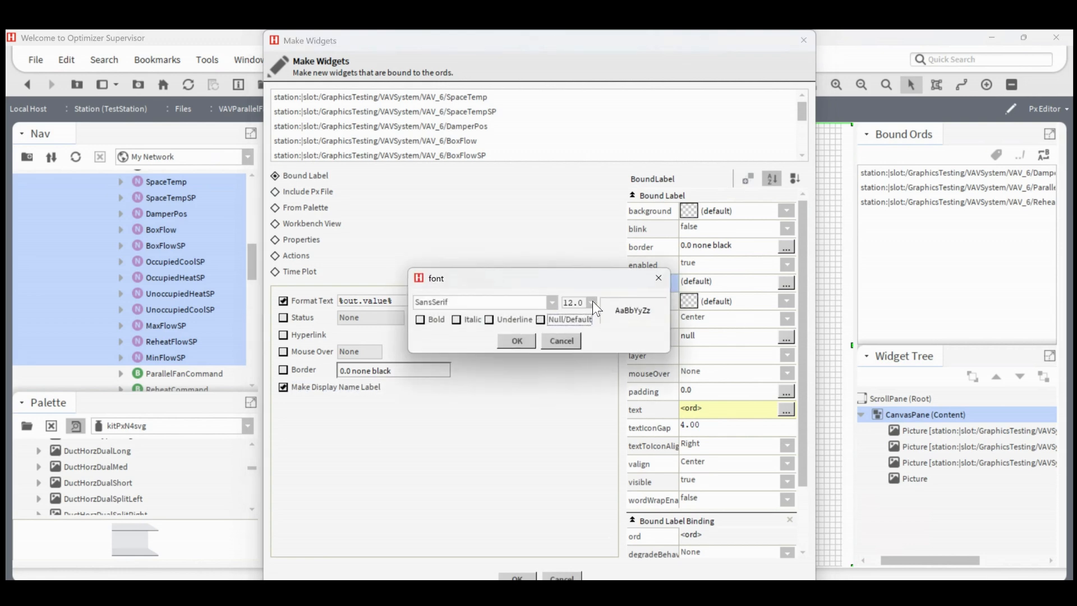
pyautogui.click(592, 303)
pyautogui.click(574, 436)
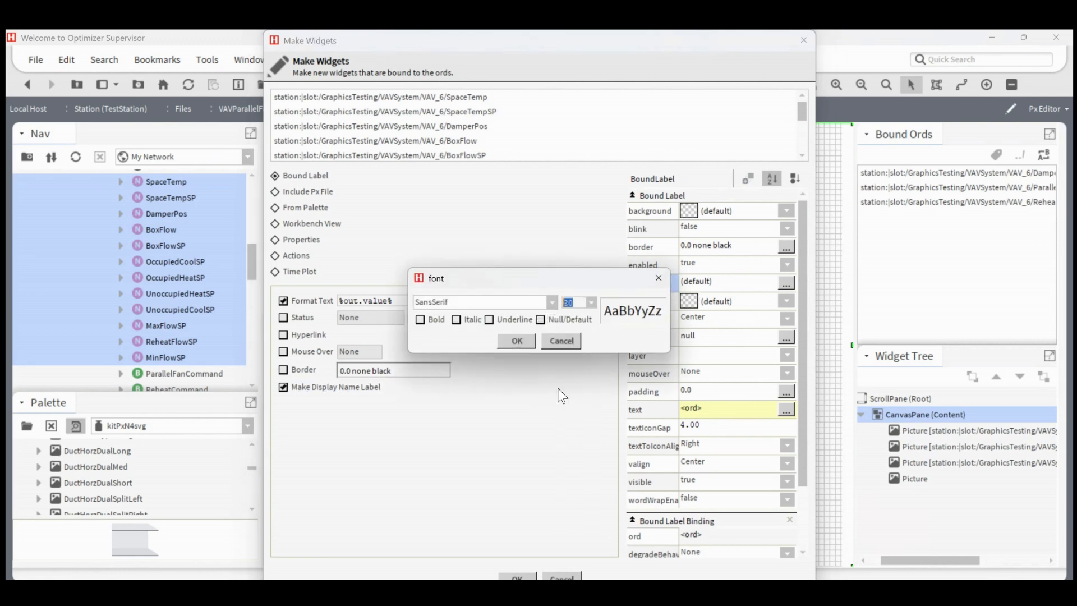
pyautogui.click(516, 341)
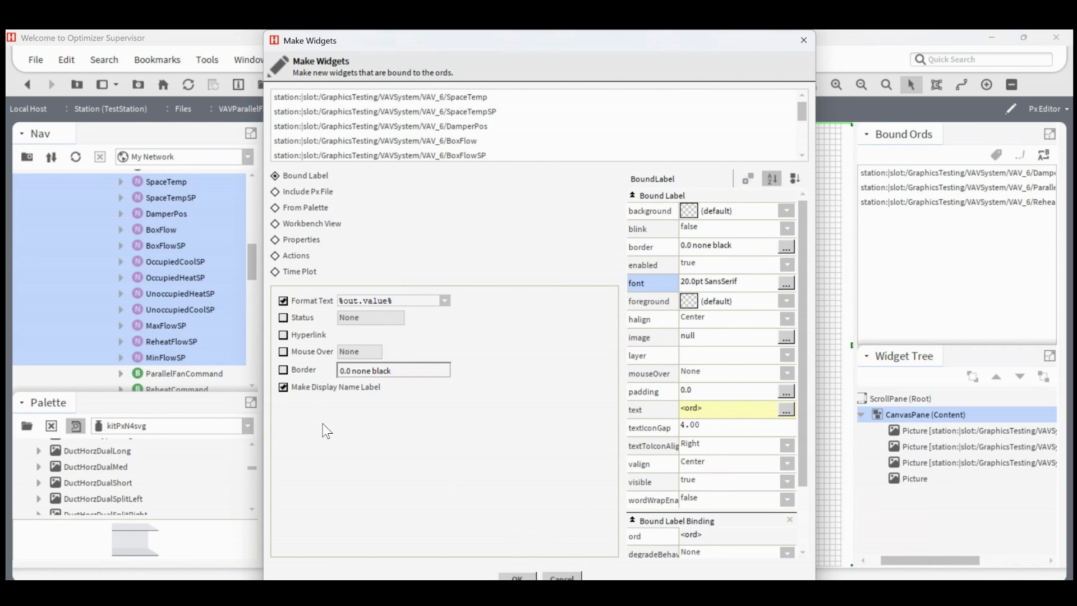
pyautogui.press('Return')
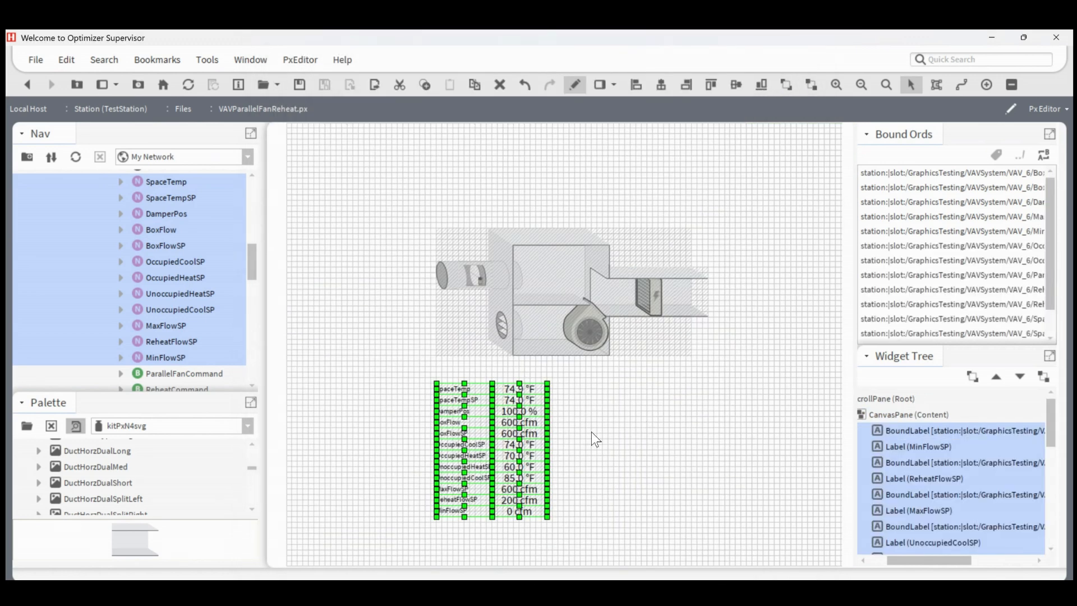
pyautogui.click(631, 423)
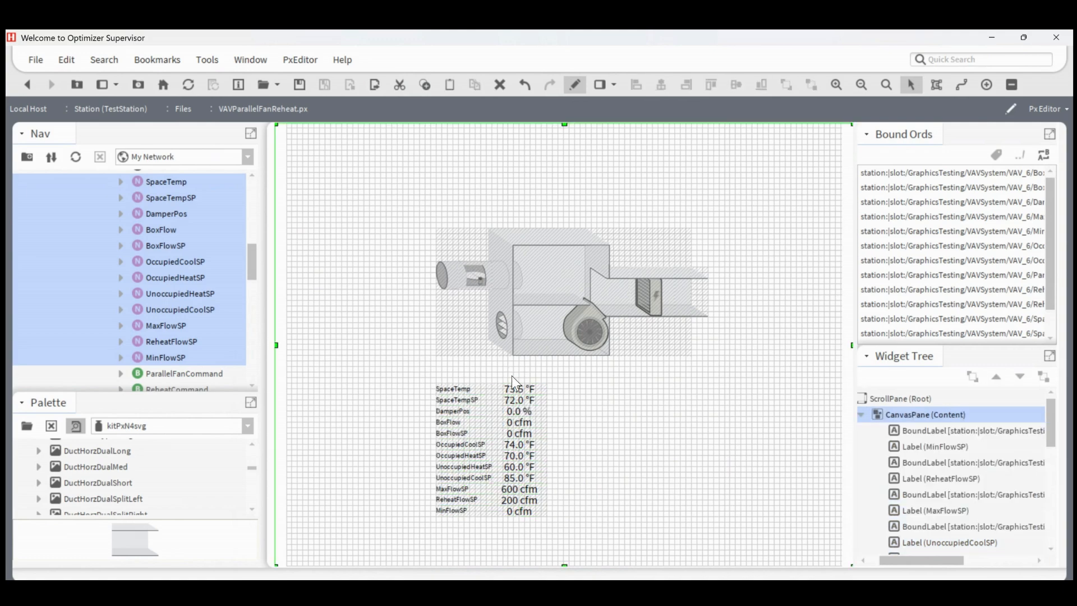
# Step: Move the SpaceTemp and SpaceTempSP name labels and their values together to below the outlet duct's end
pyautogui.click(487, 385)
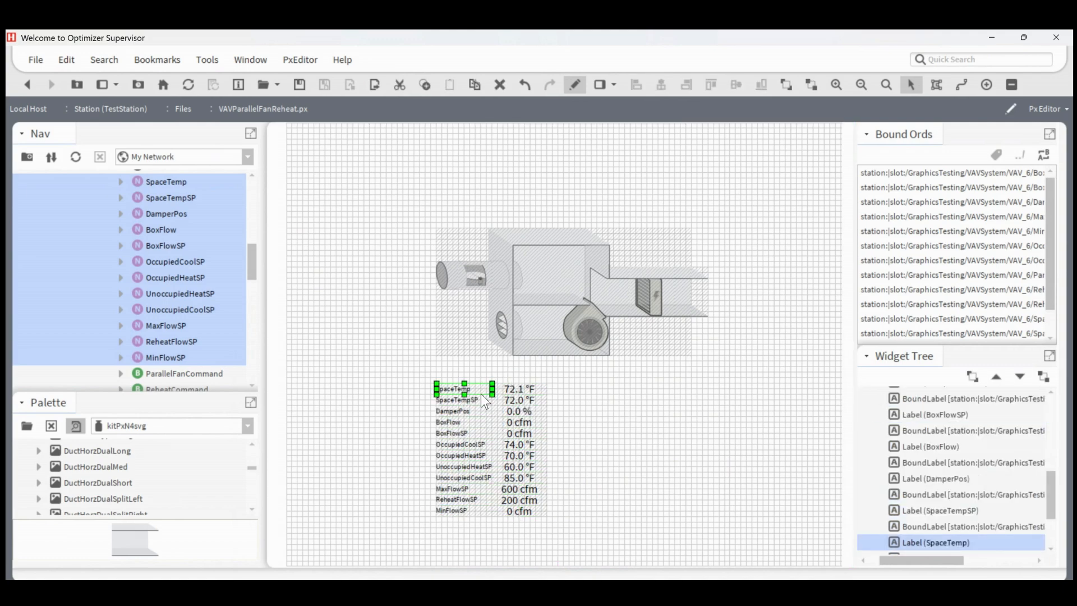
pyautogui.keyDown('shift'); pyautogui.click(480, 396); pyautogui.keyUp('shift')
pyautogui.keyDown('shift'); pyautogui.click(512, 387); pyautogui.keyUp('shift')
pyautogui.keyDown('shift'); pyautogui.click(513, 399); pyautogui.keyUp('shift')
pyautogui.moveTo(474, 395); pyautogui.dragTo(675, 410)
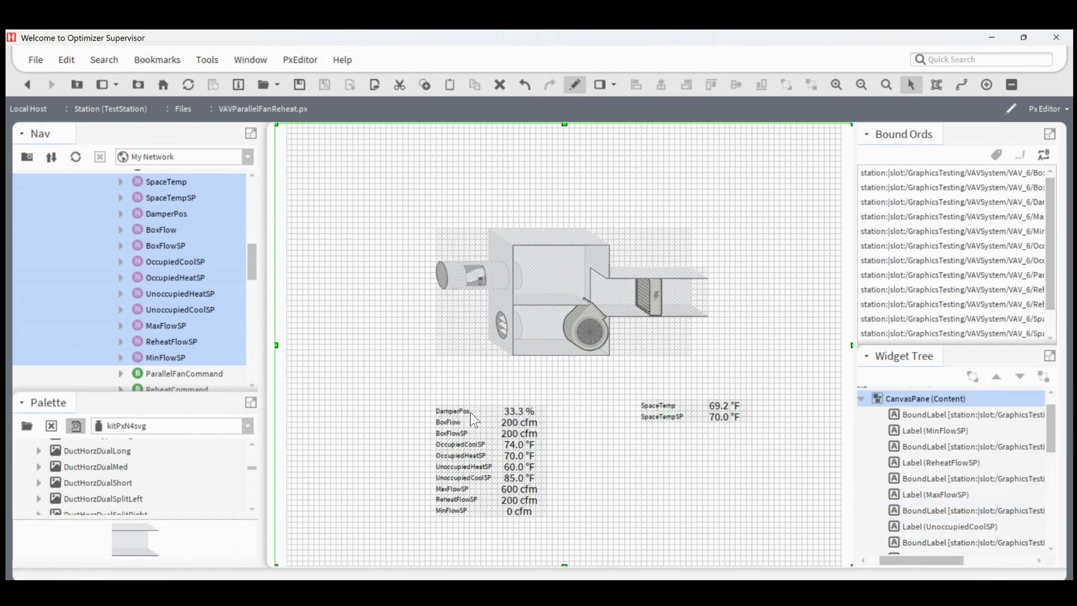
# Step: Move the DamperPos label and value above the inlet damper, and the BoxFlow and BoxFlowSP pairs above the terminal unit
pyautogui.click(470, 412)
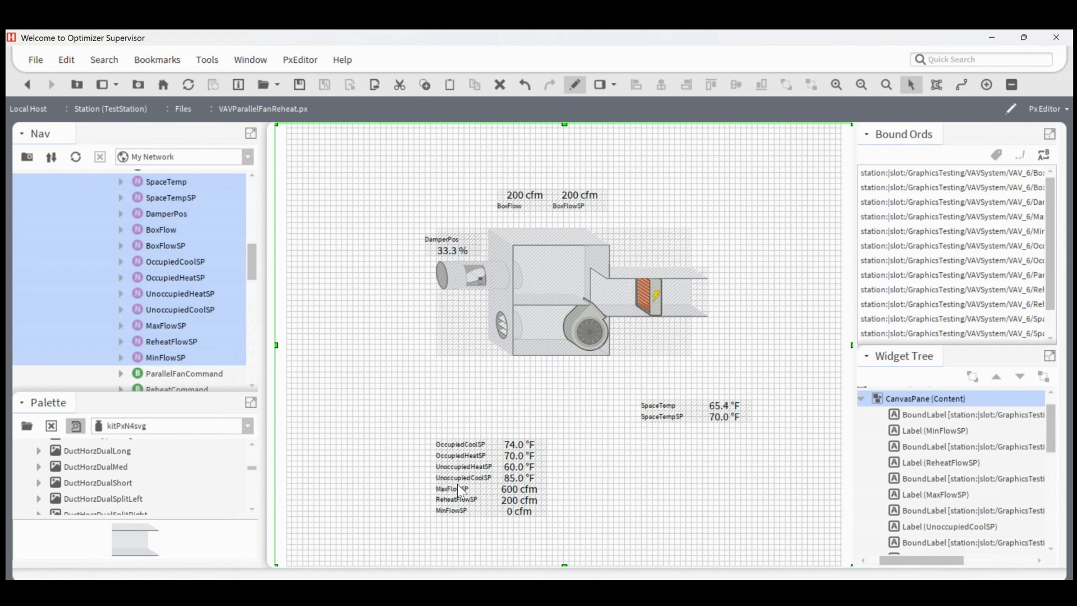
# Step: Set the SpaceTemp name label's font to 20 pt SansSerif
pyautogui.doubleClick(666, 416)
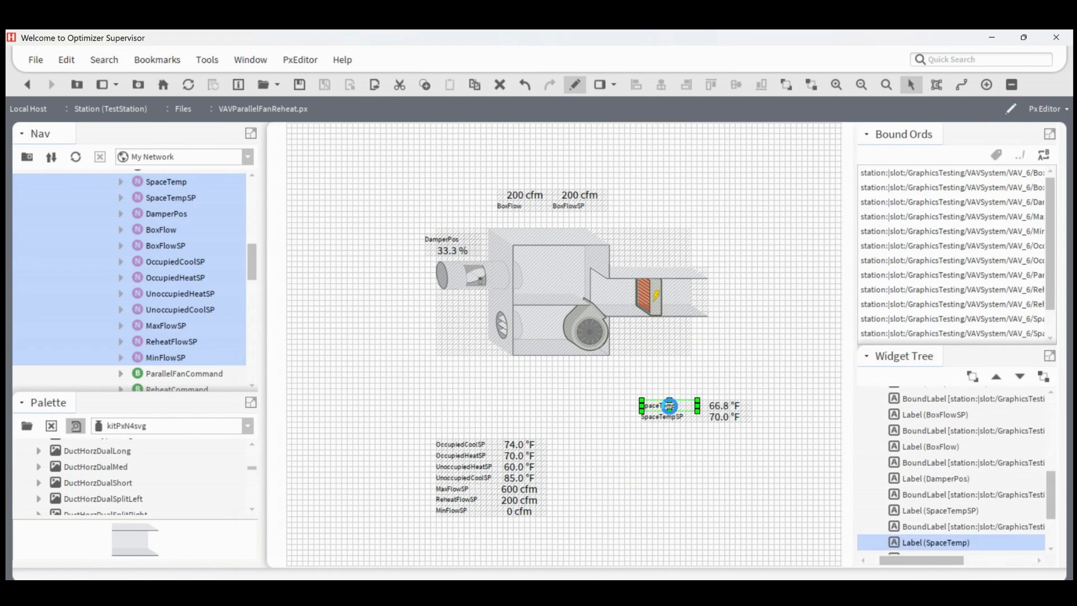
pyautogui.click(432, 254)
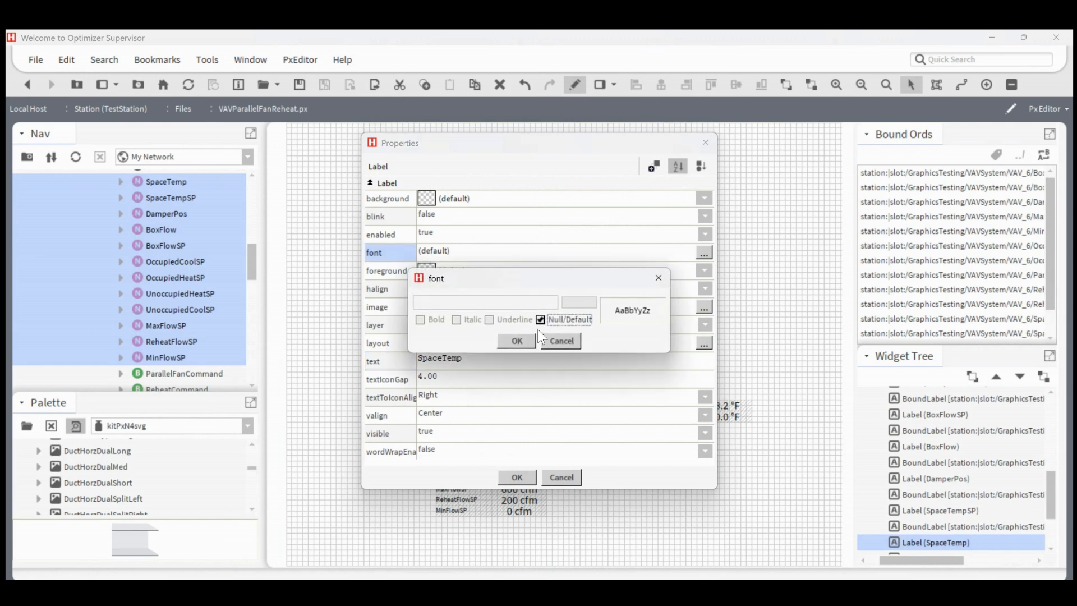
pyautogui.click(565, 320)
pyautogui.click(592, 303)
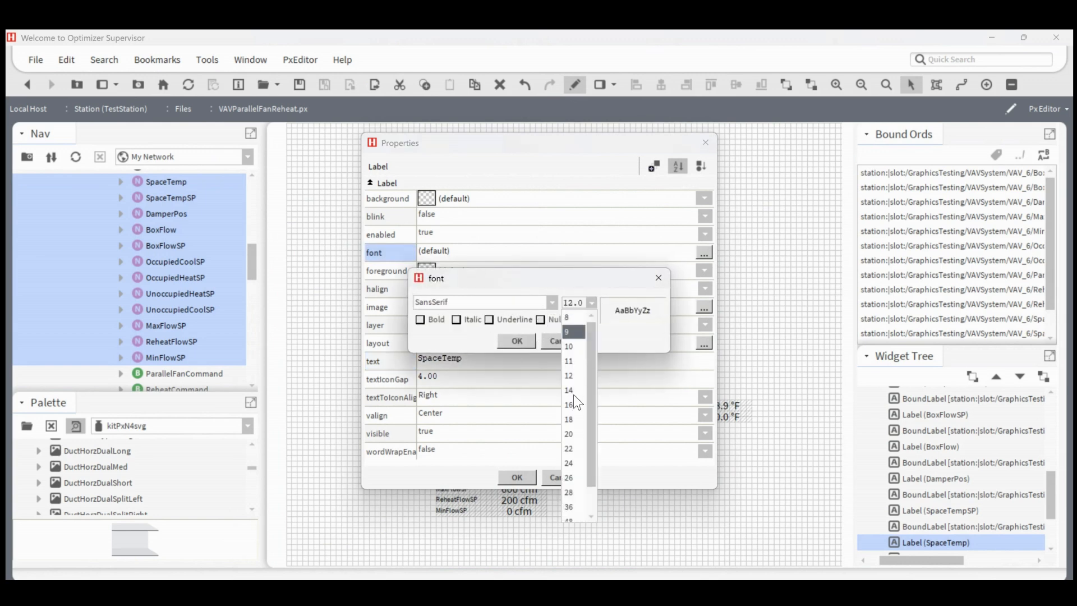
pyautogui.click(574, 430)
pyautogui.click(517, 341)
pyautogui.click(517, 477)
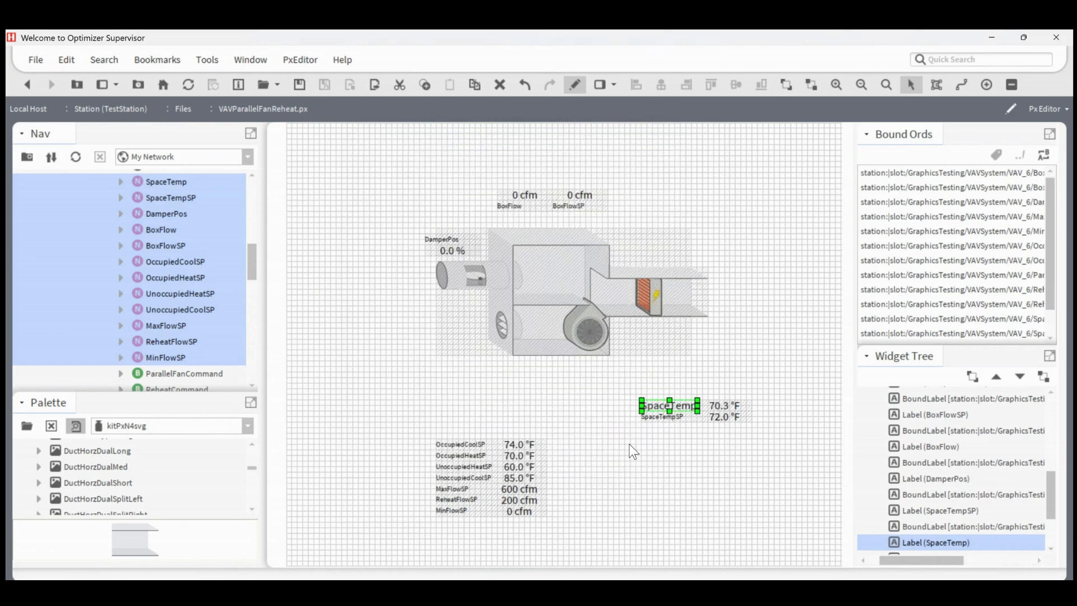
pyautogui.click(620, 457)
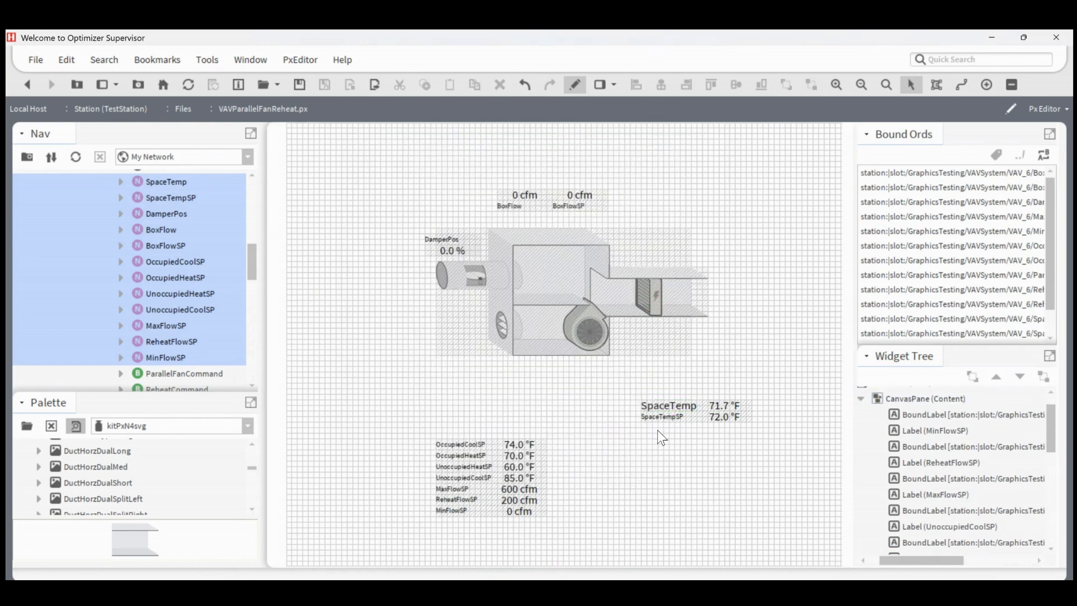
# Step: Set the font to 20 pt SansSerif for the OccupiedCoolSP through MinFlowSP, DamperPos, BoxFlow and BoxFlowSP name labels together
pyautogui.click(667, 403)
pyautogui.keyDown('shift'); pyautogui.click(453, 445); pyautogui.keyUp('shift')
pyautogui.keyDown('shift'); pyautogui.click(456, 453); pyautogui.keyUp('shift')
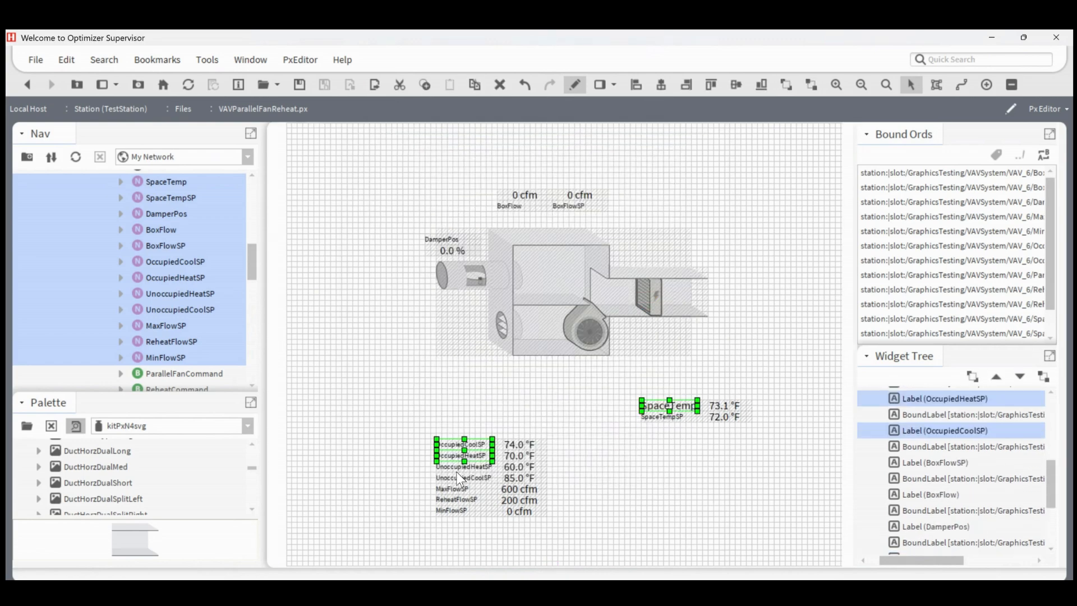
pyautogui.keyDown('shift'); pyautogui.click(456, 468); pyautogui.keyUp('shift')
pyautogui.keyDown('shift'); pyautogui.click(454, 478); pyautogui.keyUp('shift')
pyautogui.keyDown('shift'); pyautogui.click(454, 488); pyautogui.keyUp('shift')
pyautogui.keyDown('shift'); pyautogui.click(454, 500); pyautogui.keyUp('shift')
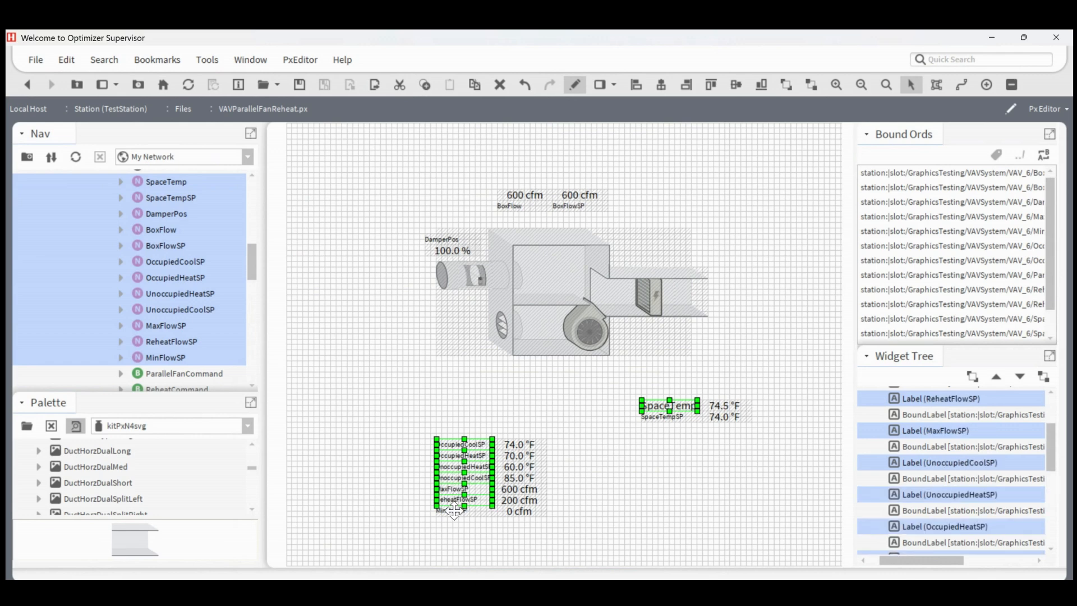
pyautogui.keyDown('shift'); pyautogui.click(455, 510); pyautogui.keyUp('shift')
pyautogui.keyDown('shift'); pyautogui.click(443, 238); pyautogui.keyUp('shift')
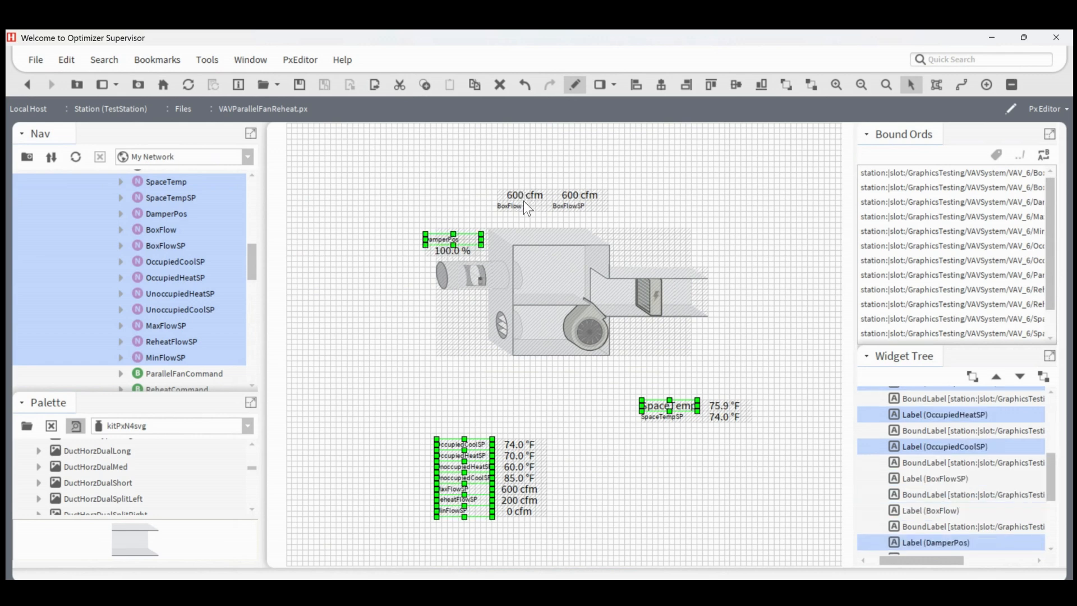
pyautogui.keyDown('shift'); pyautogui.click(524, 202); pyautogui.keyUp('shift')
pyautogui.keyDown('shift'); pyautogui.click(571, 206); pyautogui.keyUp('shift')
pyautogui.rightClick(534, 207)
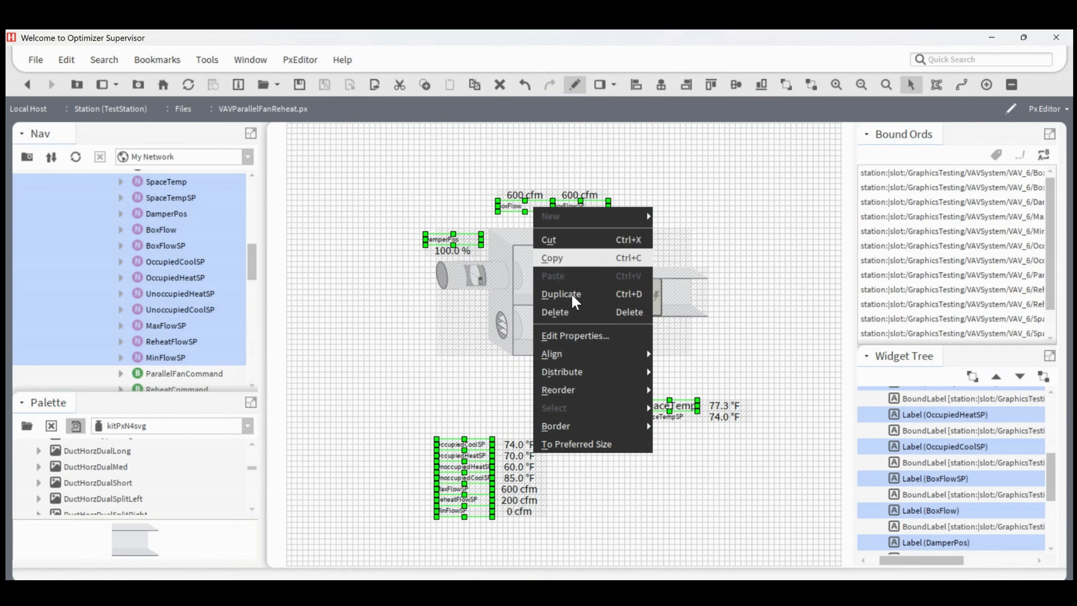
pyautogui.click(571, 335)
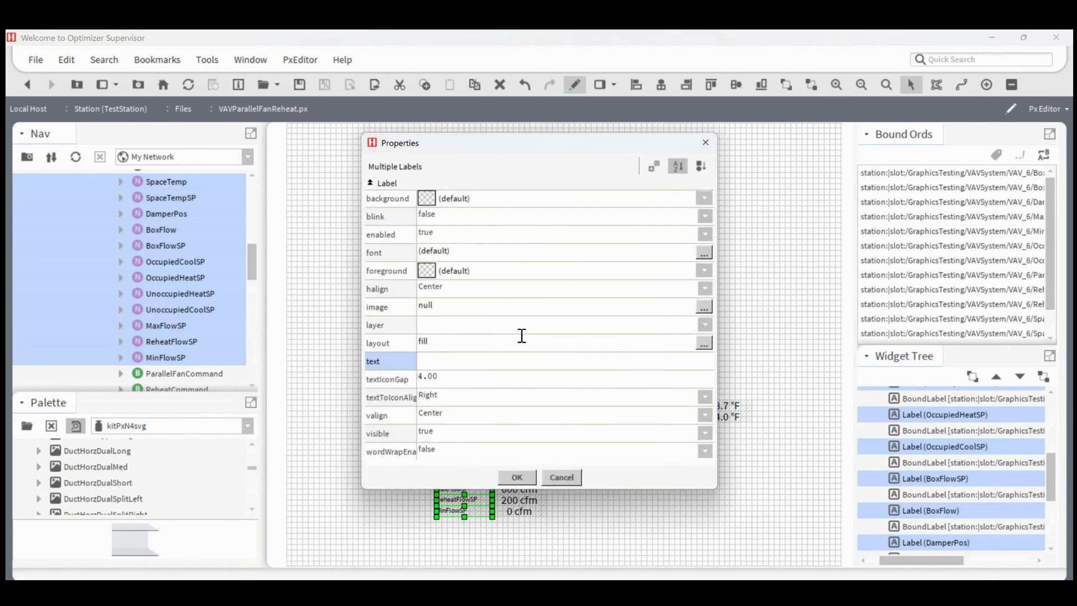
pyautogui.doubleClick(438, 252)
pyautogui.click(575, 320)
pyautogui.click(591, 303)
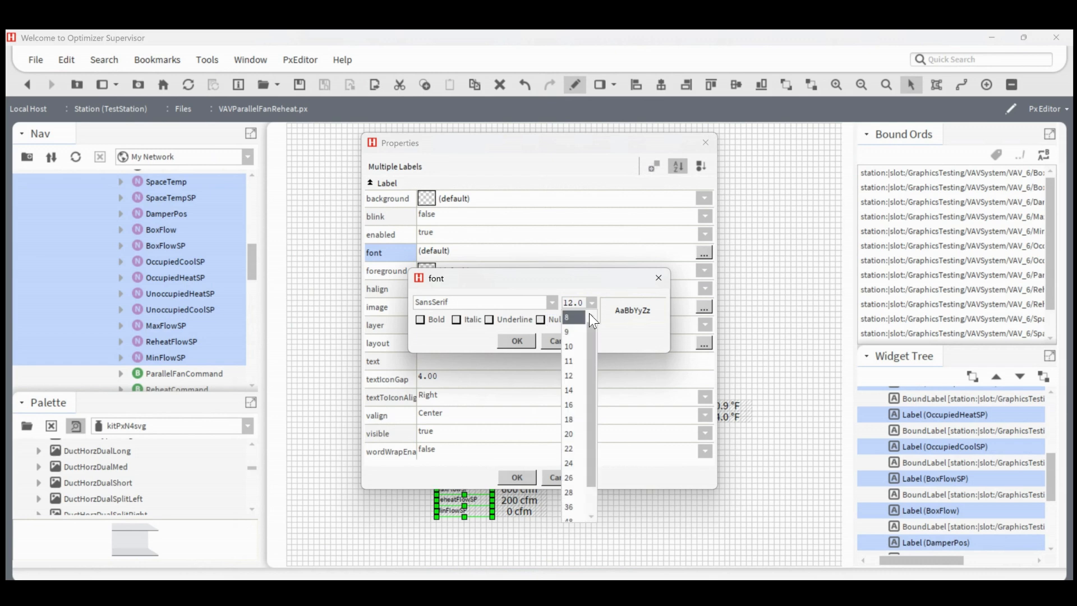
pyautogui.click(569, 434)
pyautogui.press('Return')
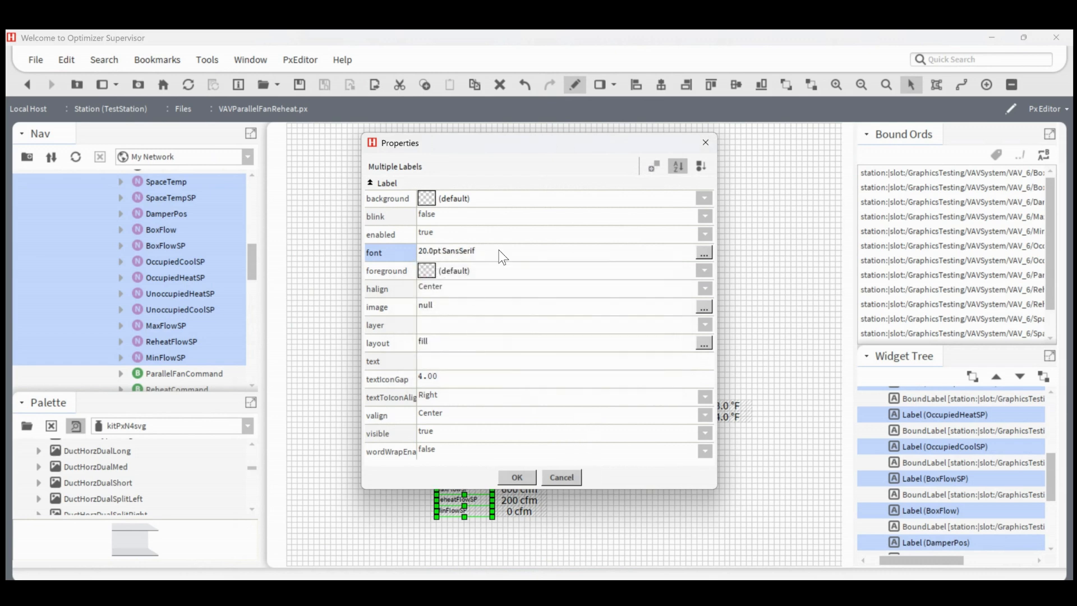
pyautogui.moveTo(506, 142); pyautogui.dragTo(771, 159)
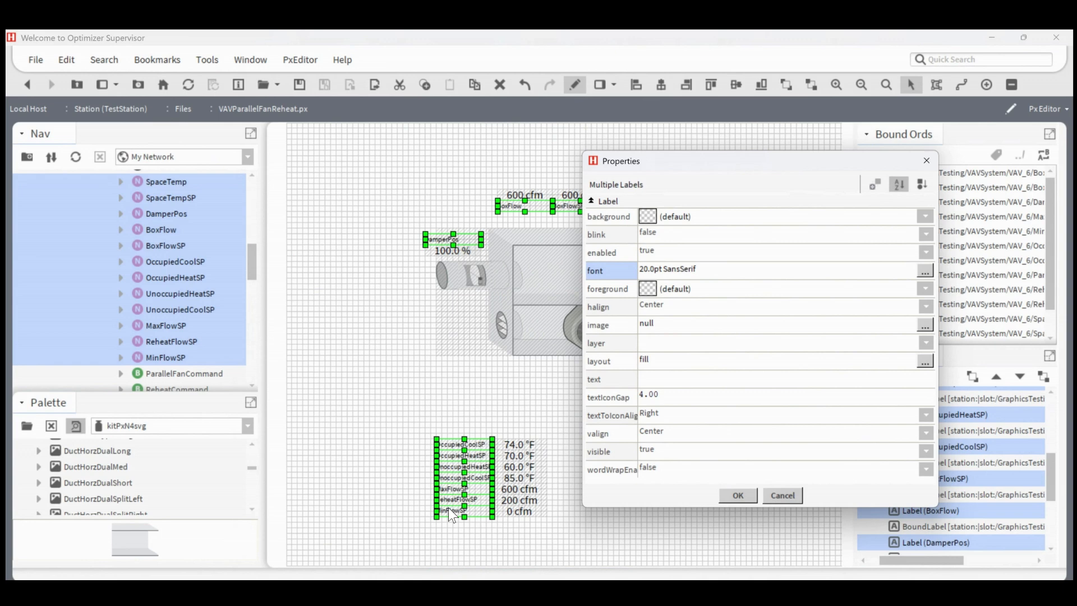
pyautogui.click(660, 307)
pyautogui.click(610, 317)
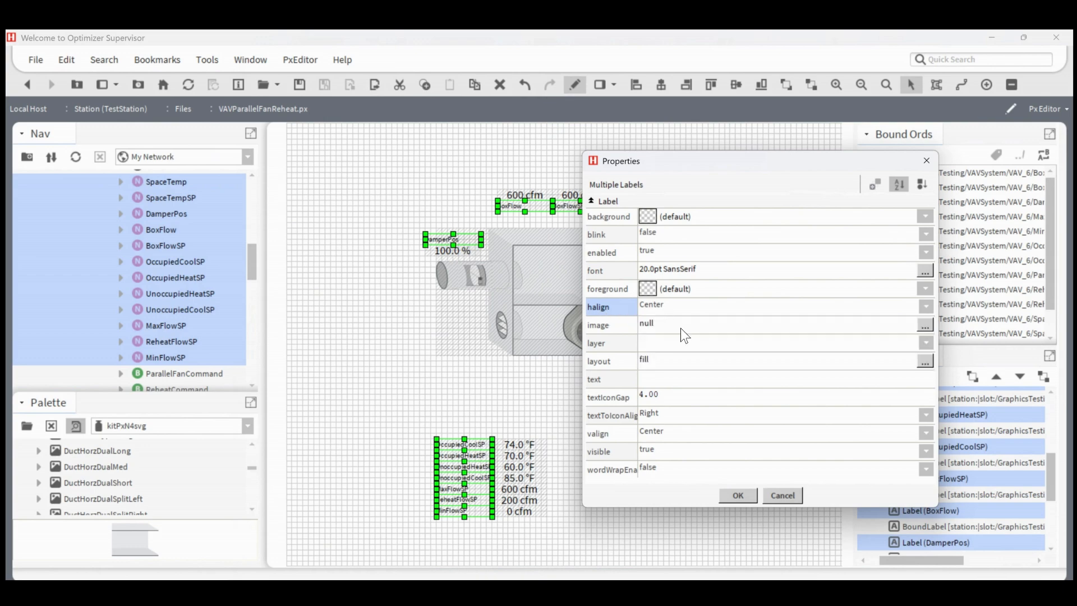
pyautogui.click(739, 494)
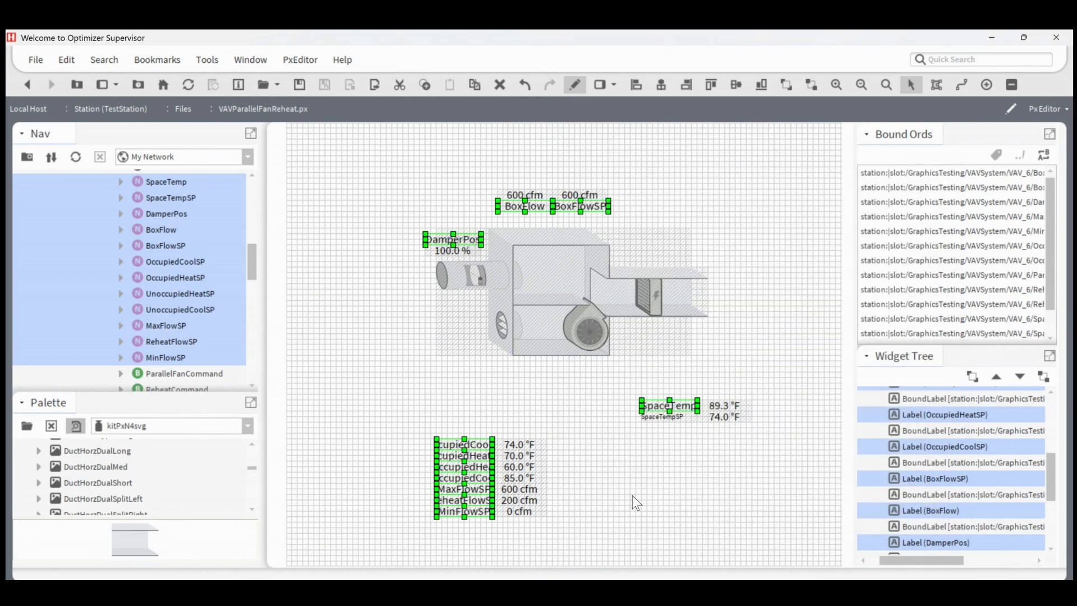
pyautogui.click(633, 498)
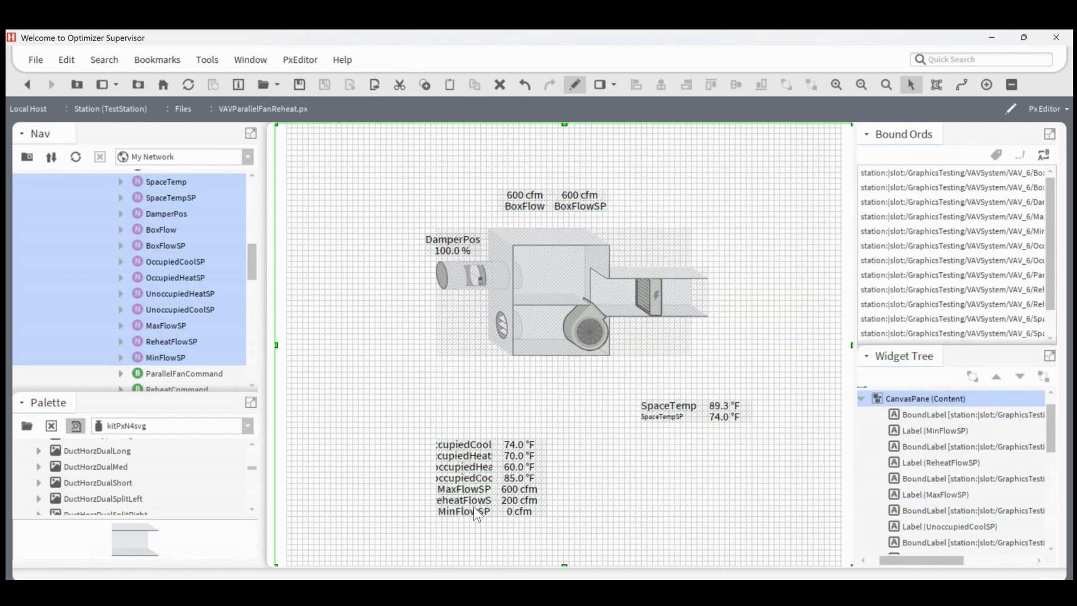
# Step: Set the SpaceTempSP name label's font to 20 pt SansSerif
pyautogui.doubleClick(657, 417)
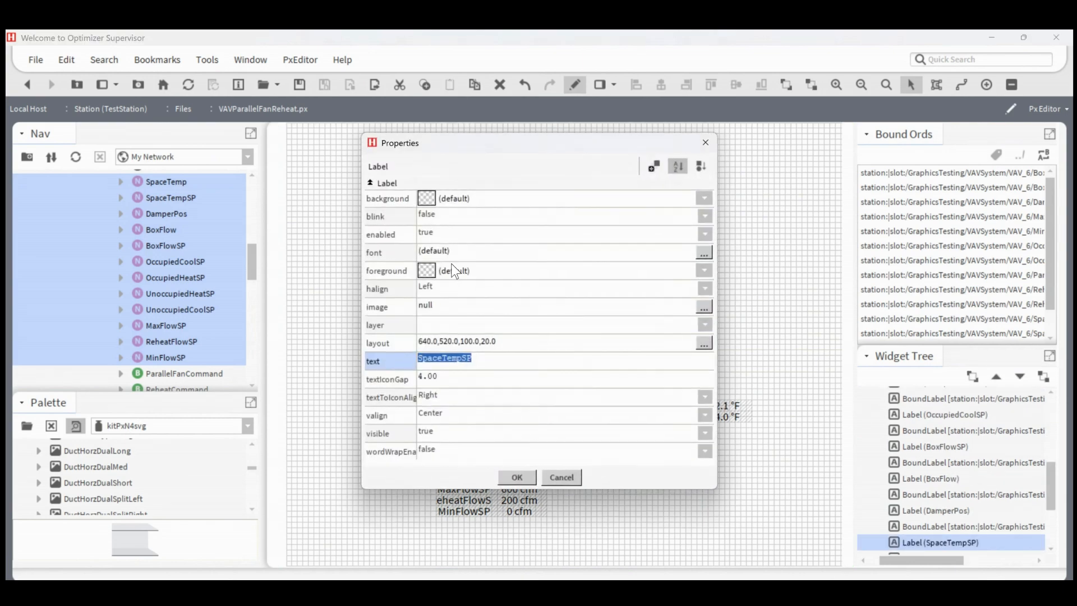
pyautogui.doubleClick(432, 252)
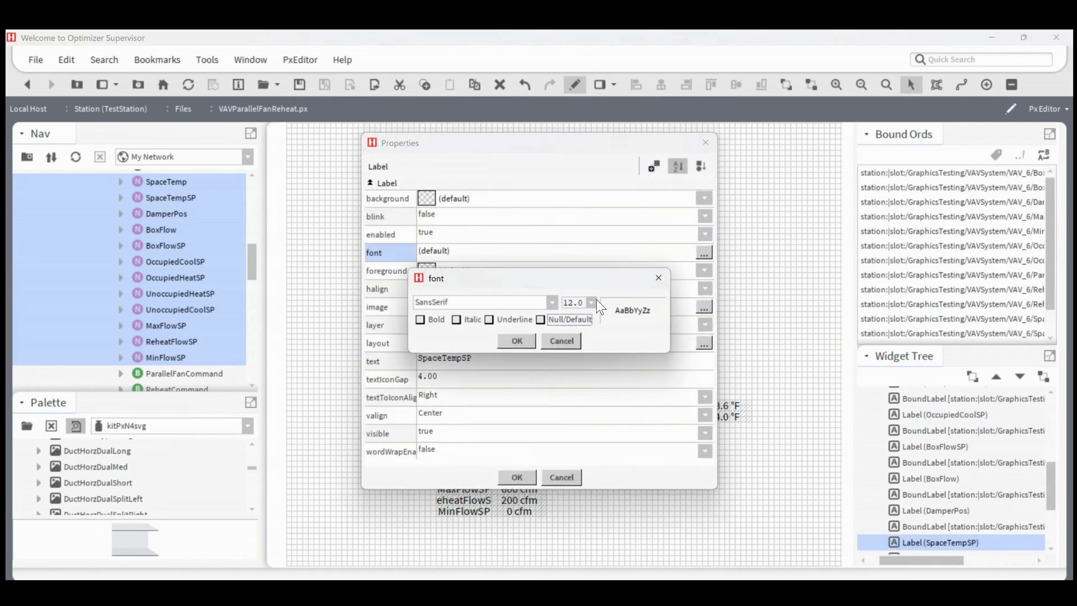
pyautogui.click(592, 303)
pyautogui.click(570, 434)
pyautogui.click(514, 344)
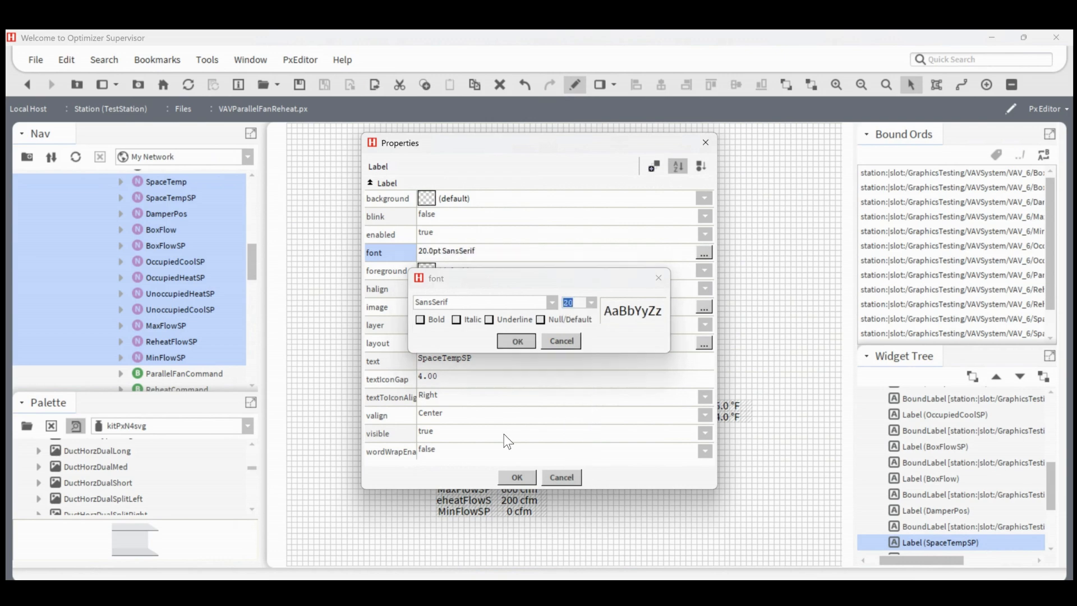
pyautogui.click(511, 478)
pyautogui.click(671, 473)
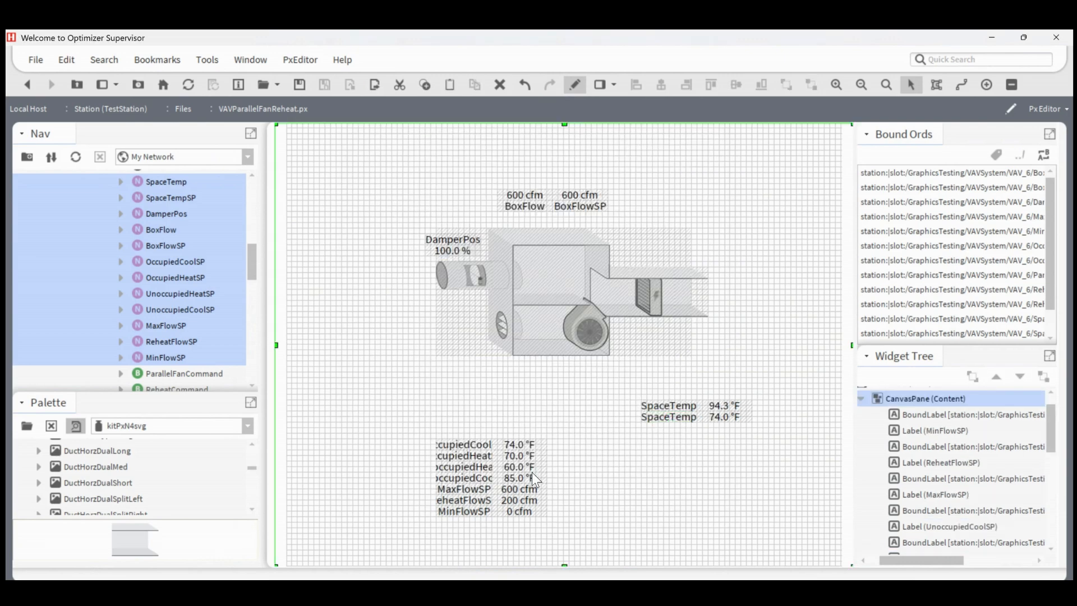
# Step: Widen the seven setpoint name labels, OccupiedCoolSP through MinFlowSP, so their full names fit beside the values
pyautogui.moveTo(397, 407); pyautogui.dragTo(513, 538)
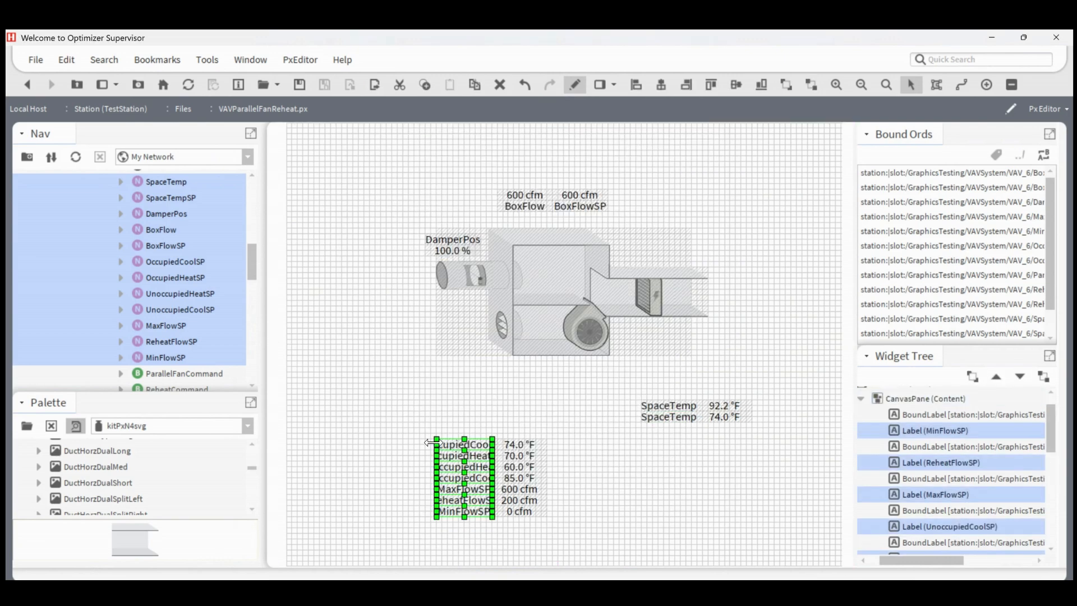
pyautogui.moveTo(434, 444); pyautogui.dragTo(520, 535)
pyautogui.click(386, 409)
pyautogui.moveTo(413, 443); pyautogui.dragTo(386, 443)
pyautogui.click(447, 526)
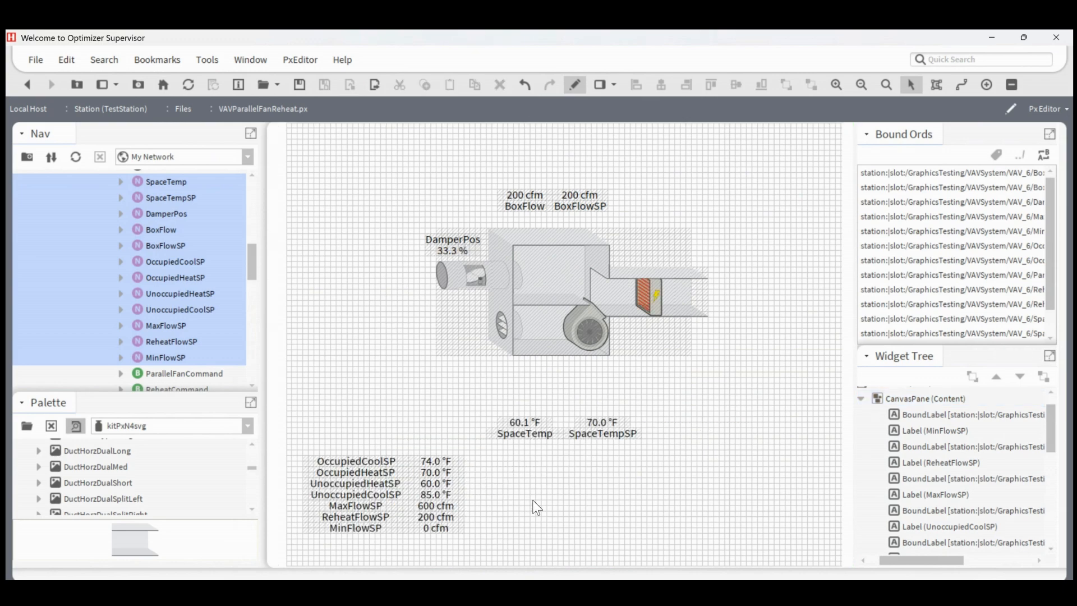
# Step: Add a new label with the text "/" between the SpaceTemp and SpaceTempSP values
pyautogui.rightClick(527, 487)
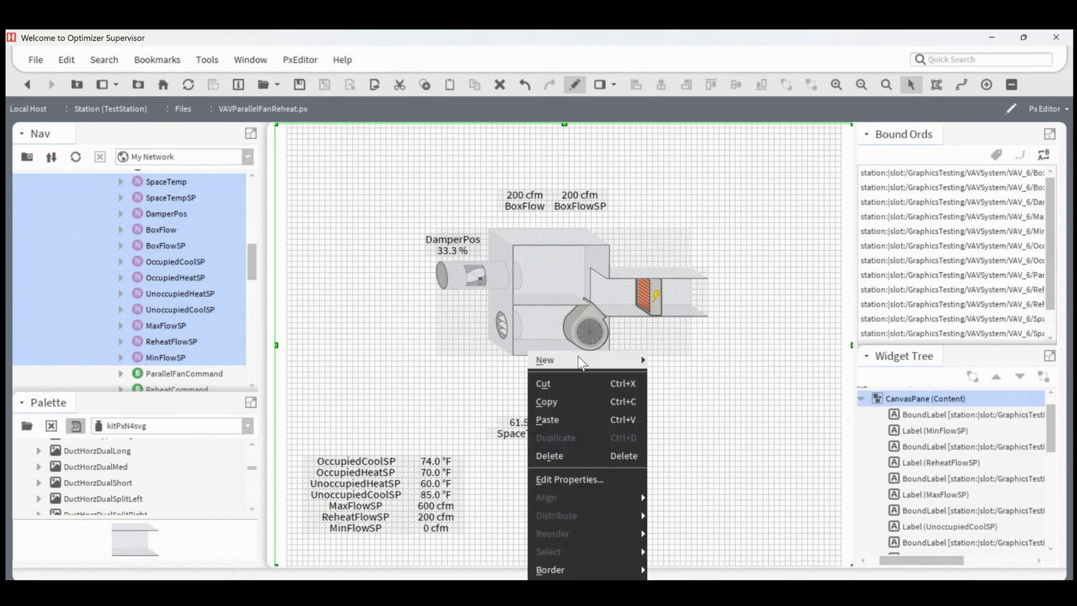
pyautogui.moveTo(582, 361)
pyautogui.press('Escape')
pyautogui.press('Escape')
pyautogui.rightClick(532, 484)
pyautogui.moveTo(612, 363)
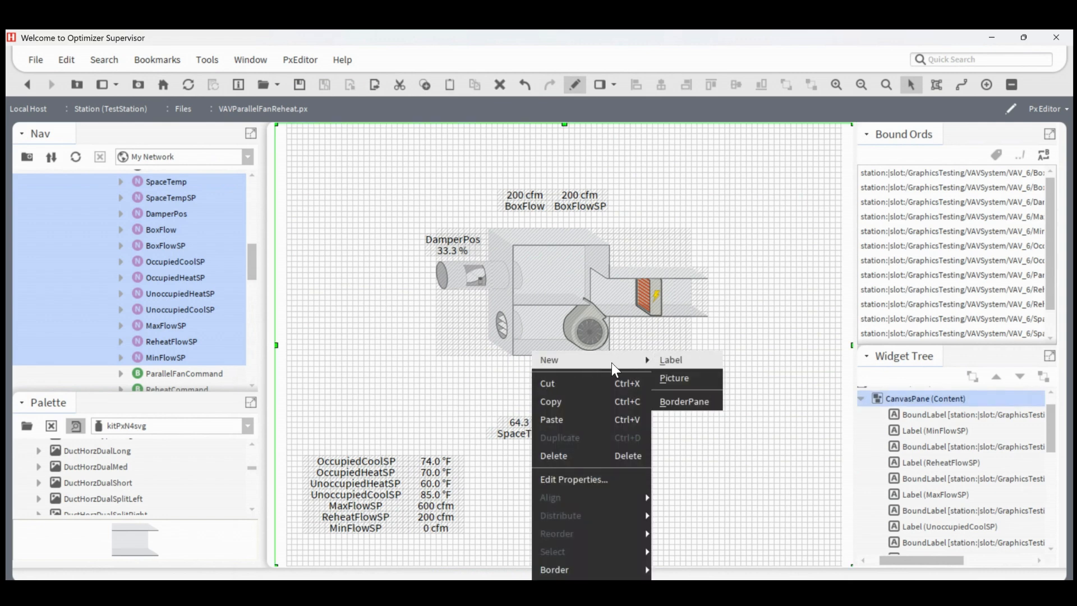
pyautogui.click(676, 360)
pyautogui.doubleClick(570, 488)
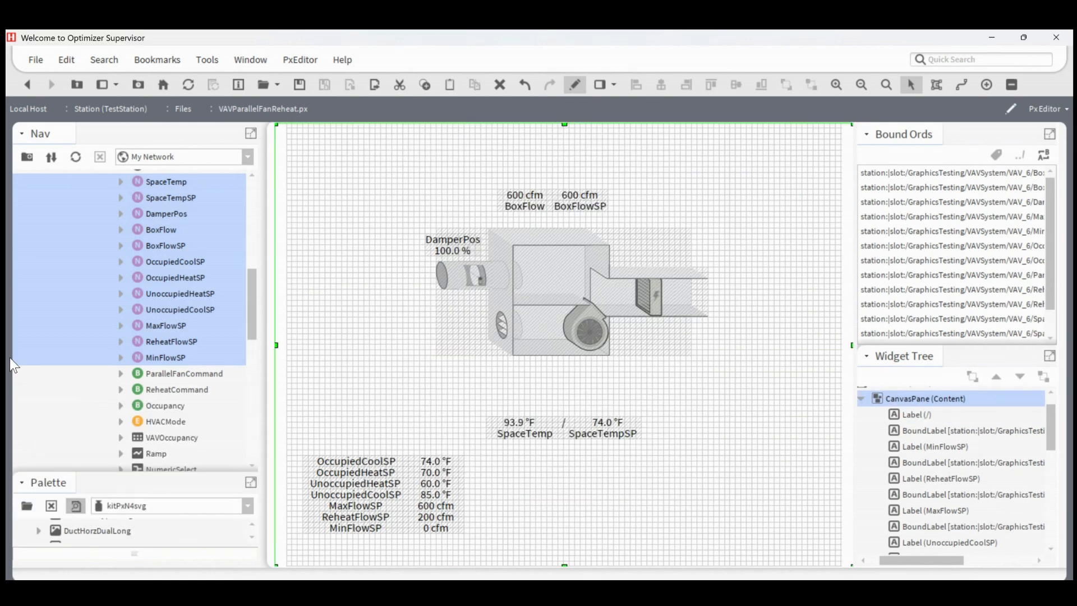
# Step: Create 20 pt SansSerif bound labels with display name labels for ParallelFanCommand, ReheatCommand, Occupancy and HVACMode below the outlet duct's end
pyautogui.click(94, 393)
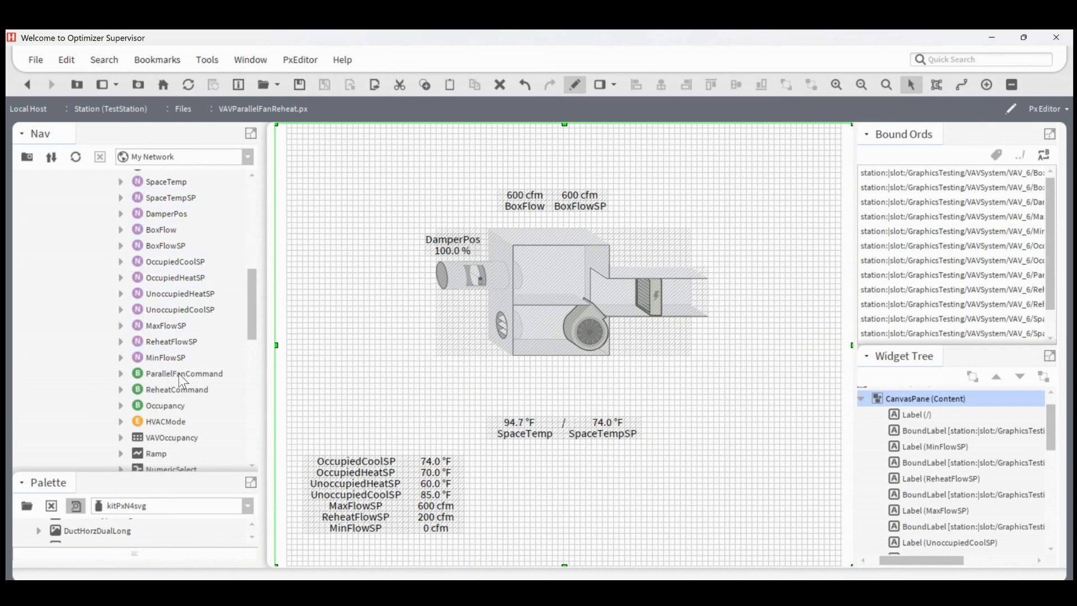
pyautogui.moveTo(179, 375); pyautogui.dragTo(173, 421)
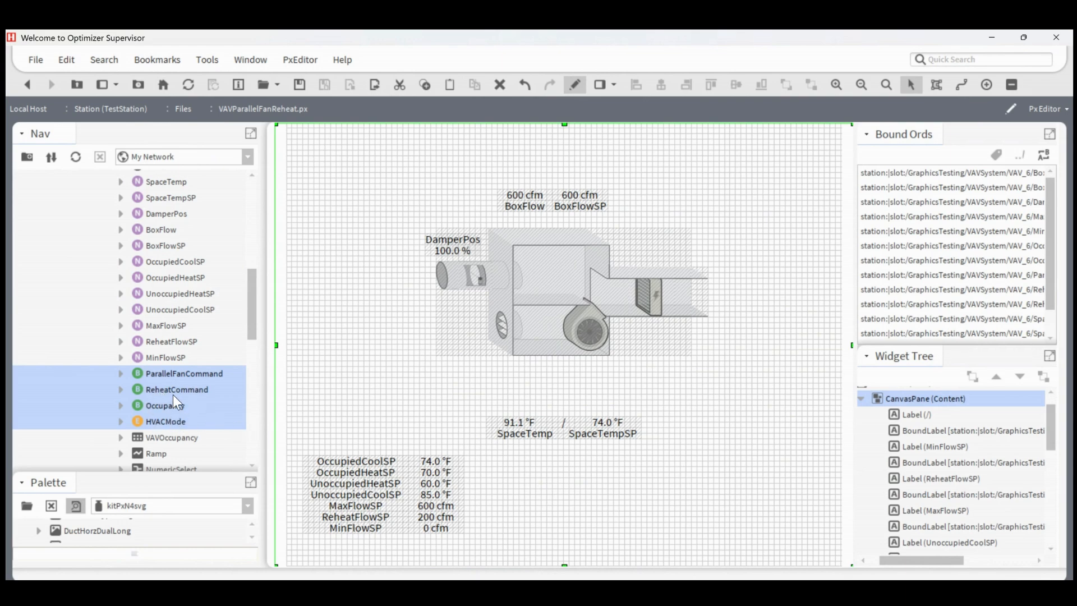
pyautogui.moveTo(170, 386); pyautogui.dragTo(704, 430)
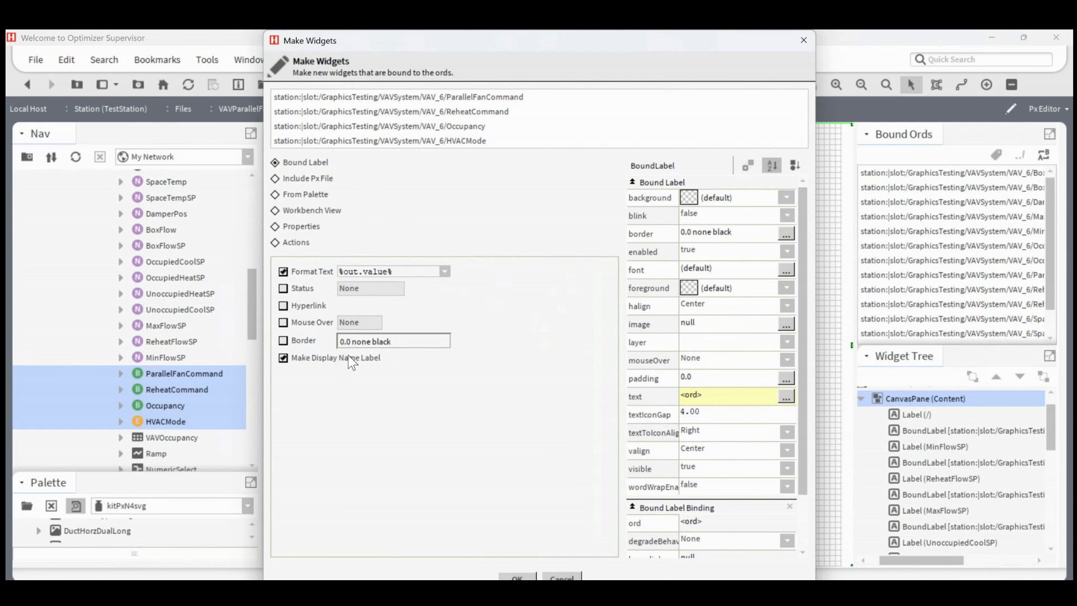
pyautogui.click(716, 272)
pyautogui.click(575, 321)
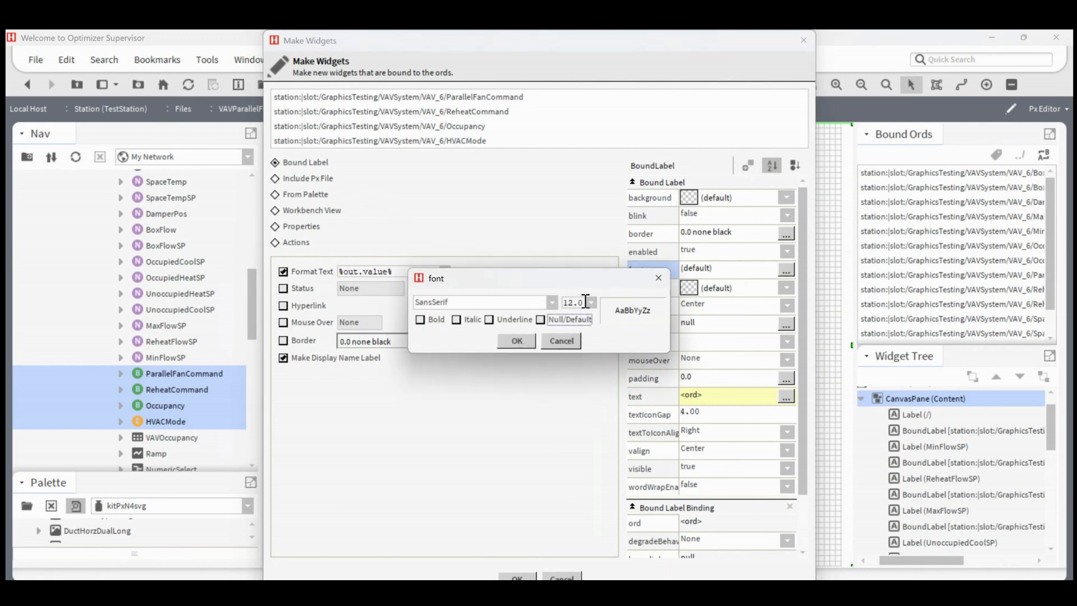
pyautogui.click(592, 303)
pyautogui.click(574, 434)
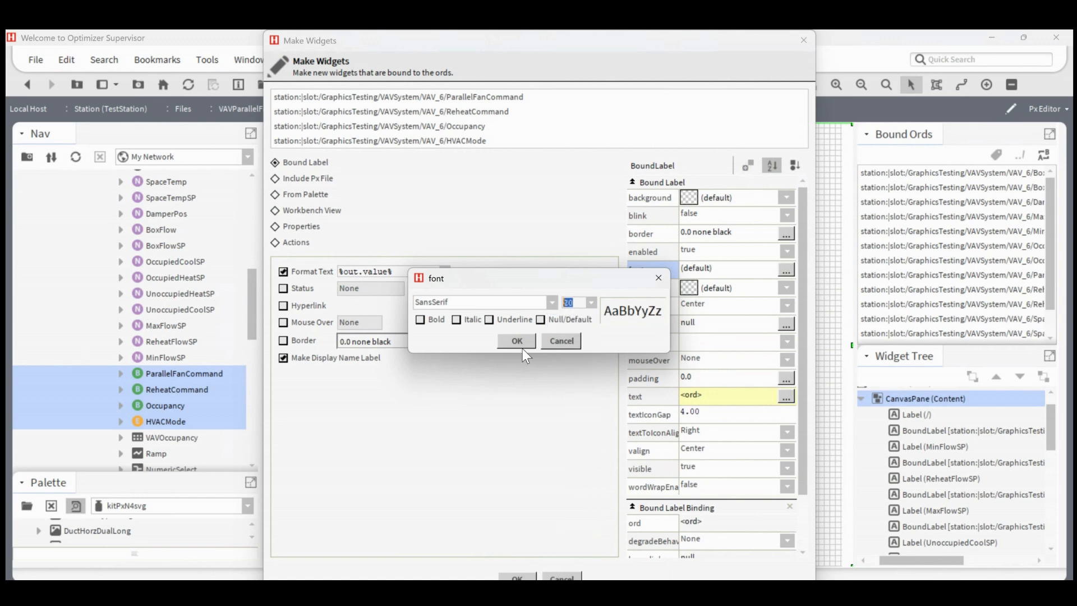
pyautogui.click(516, 341)
pyautogui.click(517, 578)
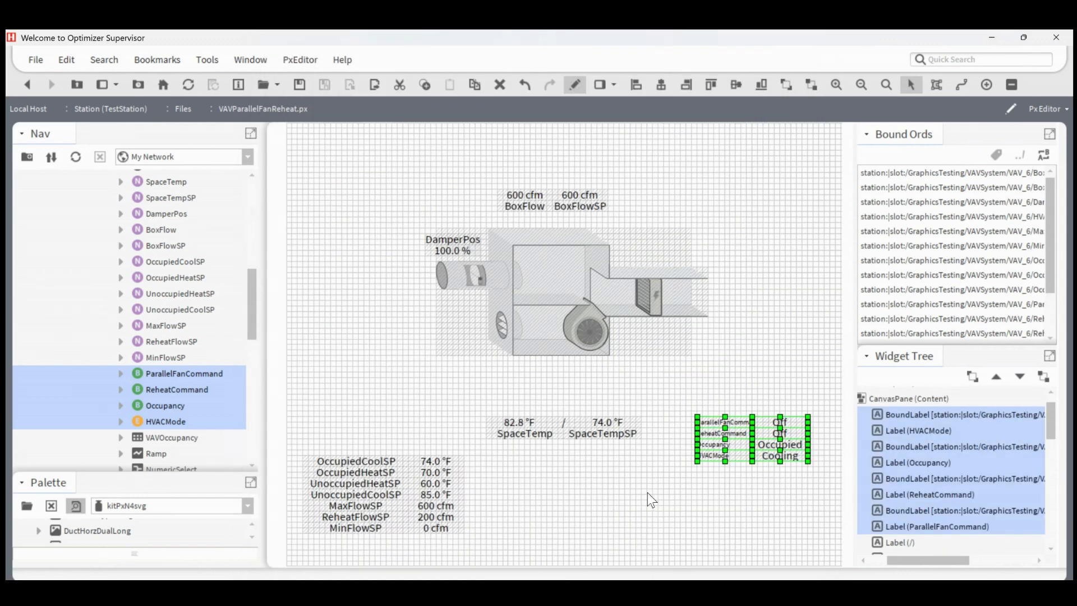
pyautogui.click(724, 380)
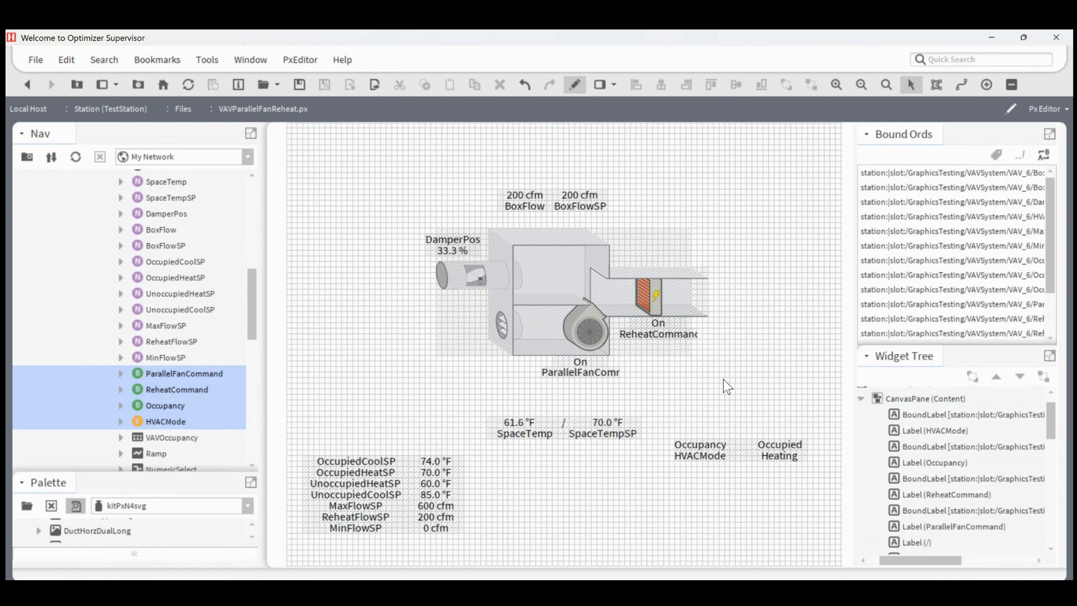
# Step: Align the reheat coil picture and the ReheatCommand name and value labels on a common vertical centerline
pyautogui.click(657, 333)
pyautogui.keyDown('ctrl'); pyautogui.click(657, 322); pyautogui.keyUp('ctrl')
pyautogui.keyDown('ctrl'); pyautogui.click(658, 312); pyautogui.keyUp('ctrl')
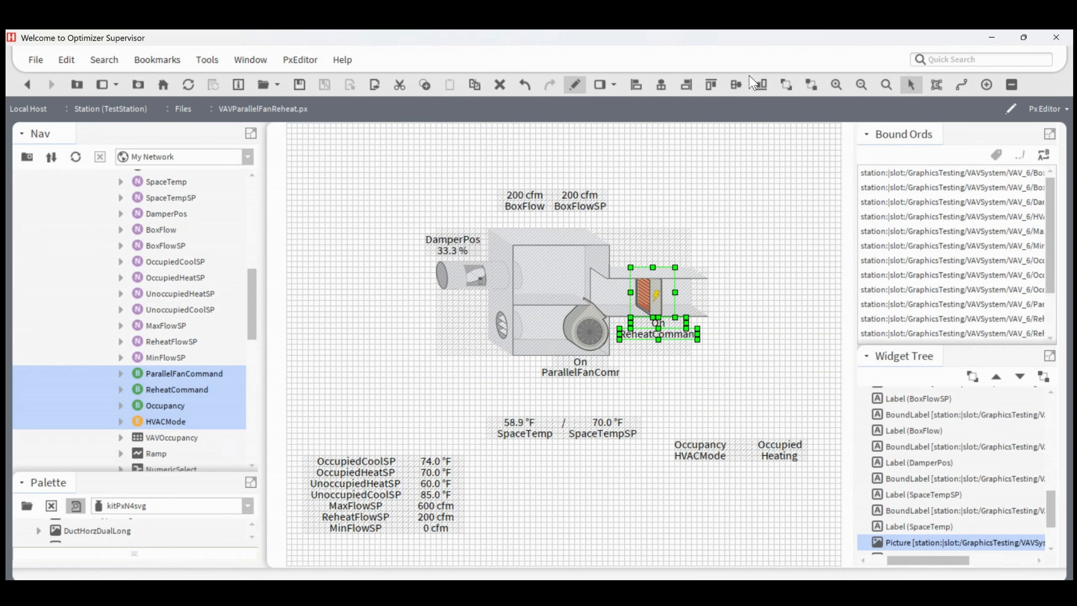
pyautogui.click(660, 88)
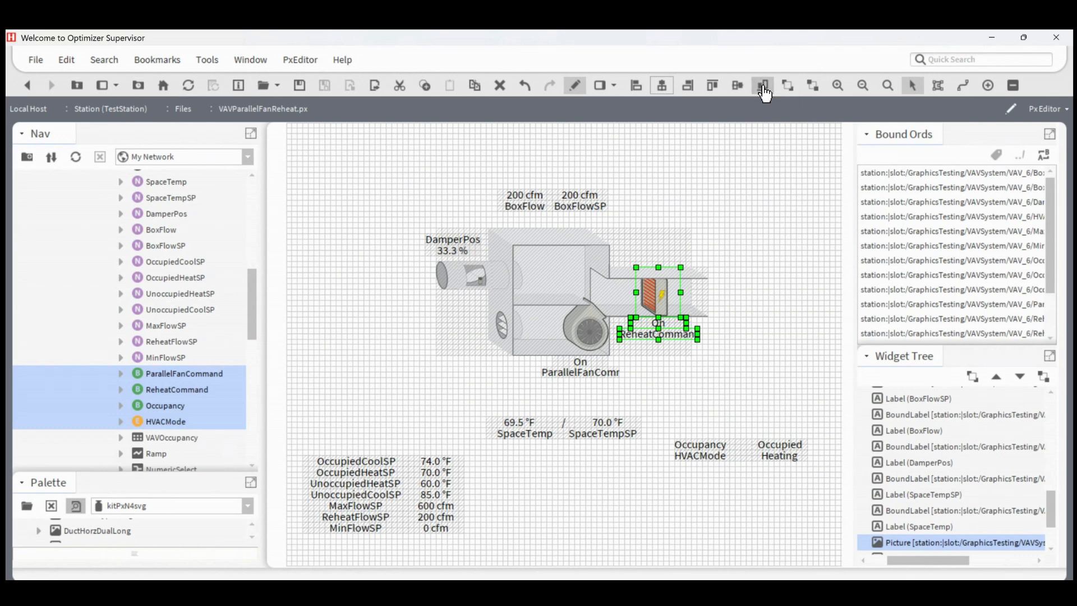
pyautogui.click(716, 390)
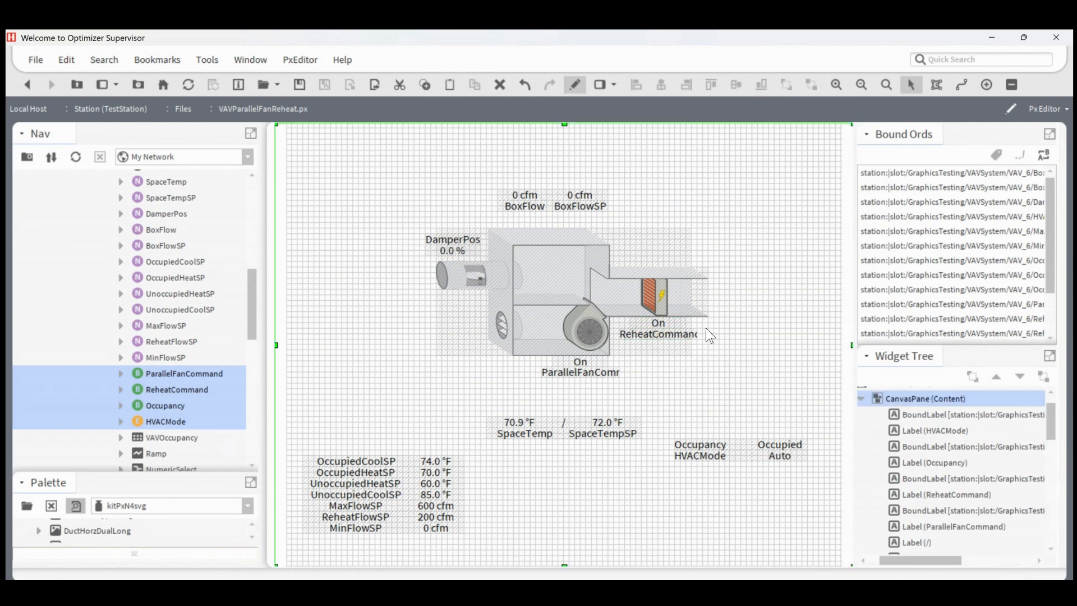
# Step: Change the text of the reheat command's name label to "Reheat Cmd"
pyautogui.click(673, 336)
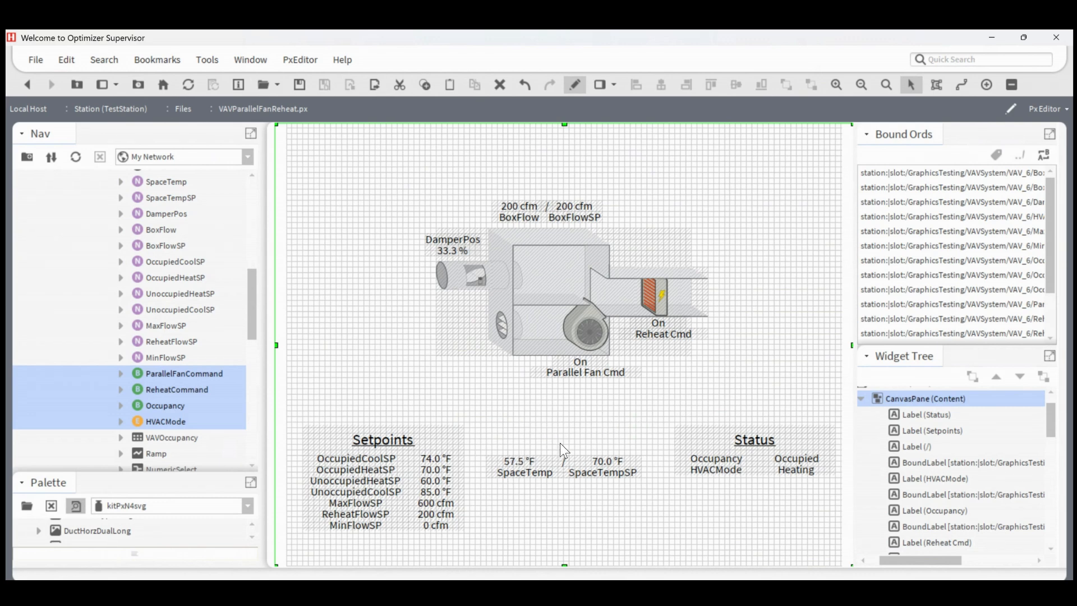
# Step: Enlarge the Palette pane and expand the Sensors folder and its SensorsTstat subfolder in kitPxN4svg
pyautogui.moveTo(135, 475); pyautogui.dragTo(145, 309)
pyautogui.scroll(10, 88, 450)
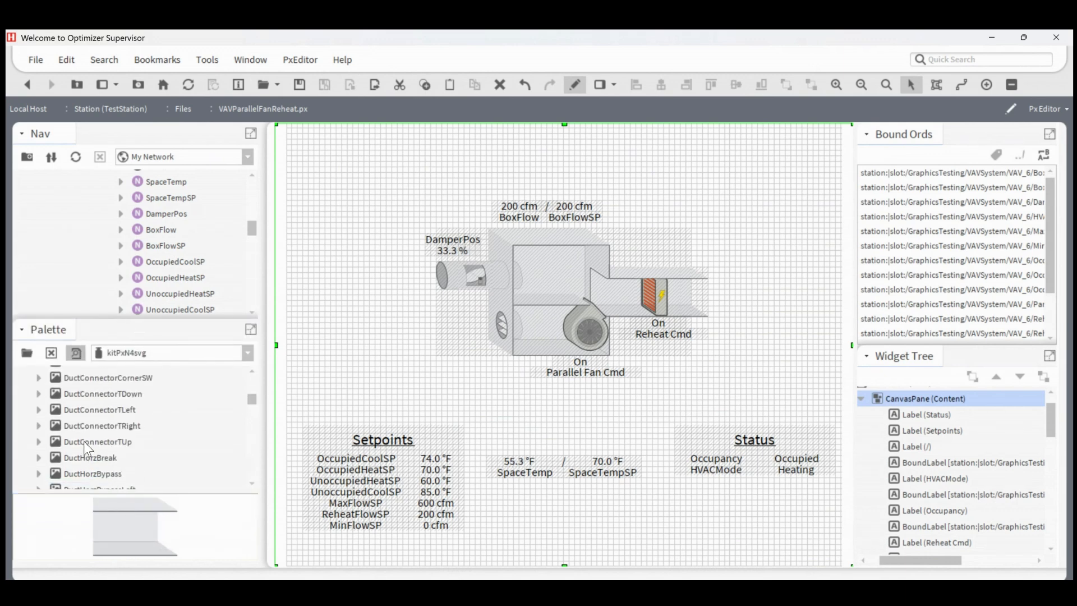
pyautogui.click(23, 426)
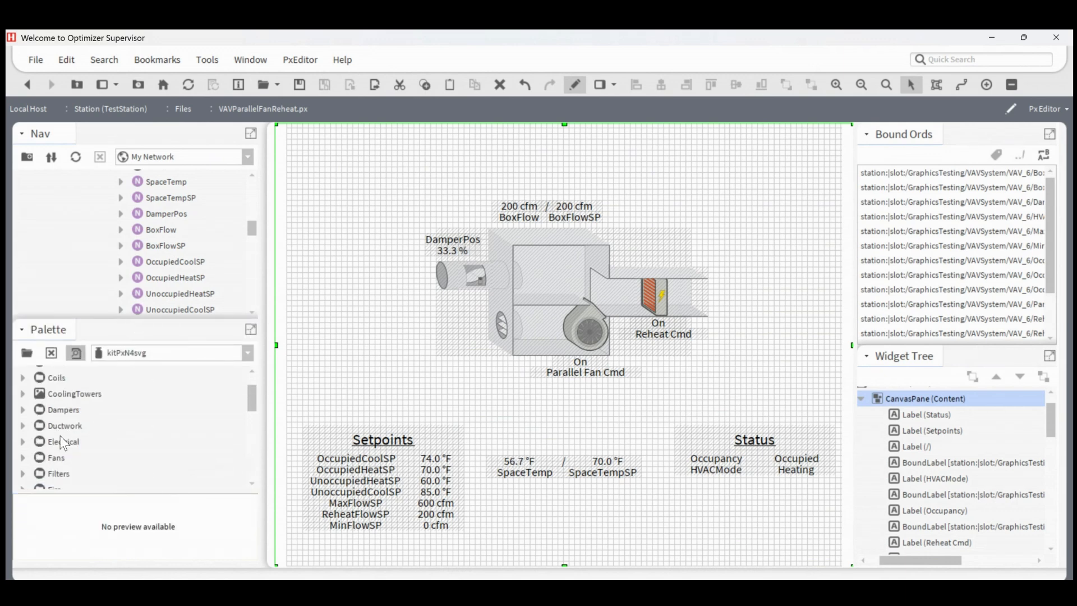
pyautogui.scroll(-2, 59, 440)
pyautogui.scroll(-3, 59, 466)
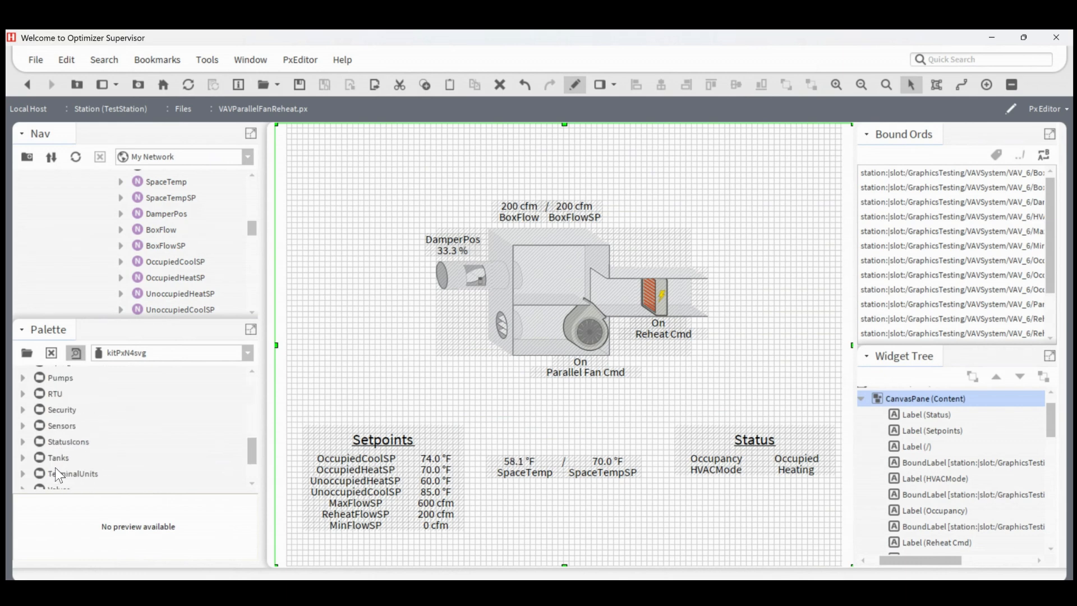
pyautogui.click(22, 426)
pyautogui.click(86, 411)
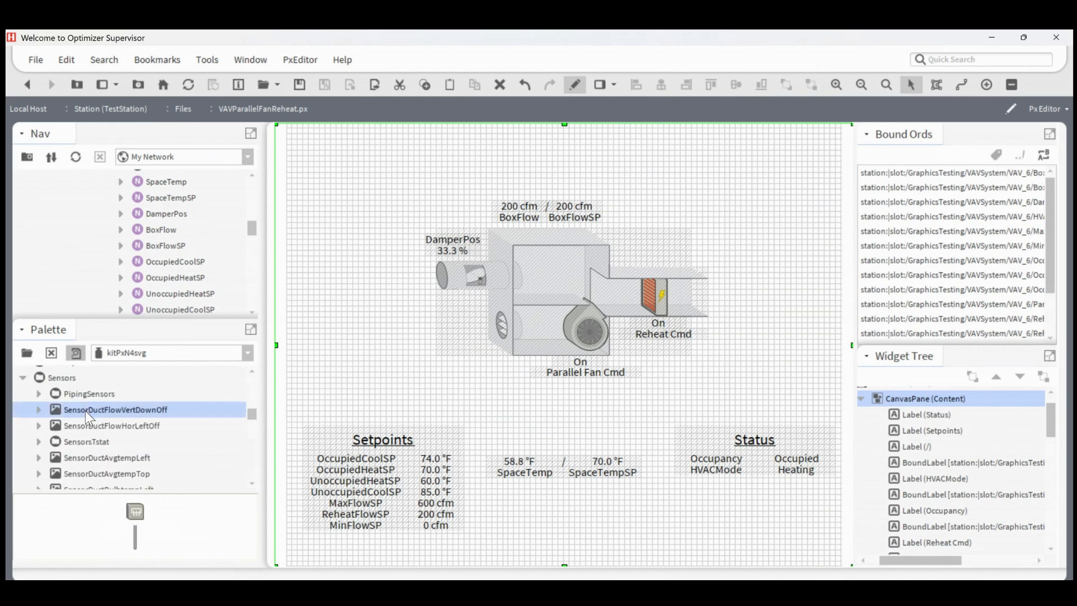
pyautogui.click(81, 424)
pyautogui.click(75, 442)
pyautogui.click(39, 442)
# Step: Place the TstatRect01 thermostat picture just above the "/" between the SpaceTemp and SpaceTempSP values
pyautogui.click(98, 457)
pyautogui.click(104, 473)
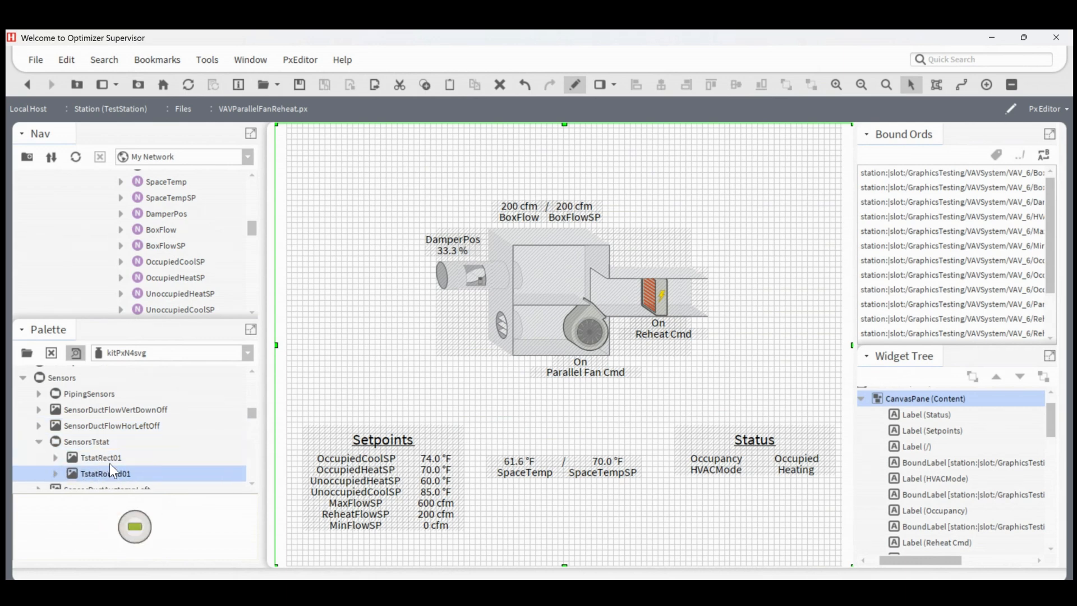
pyautogui.click(88, 458)
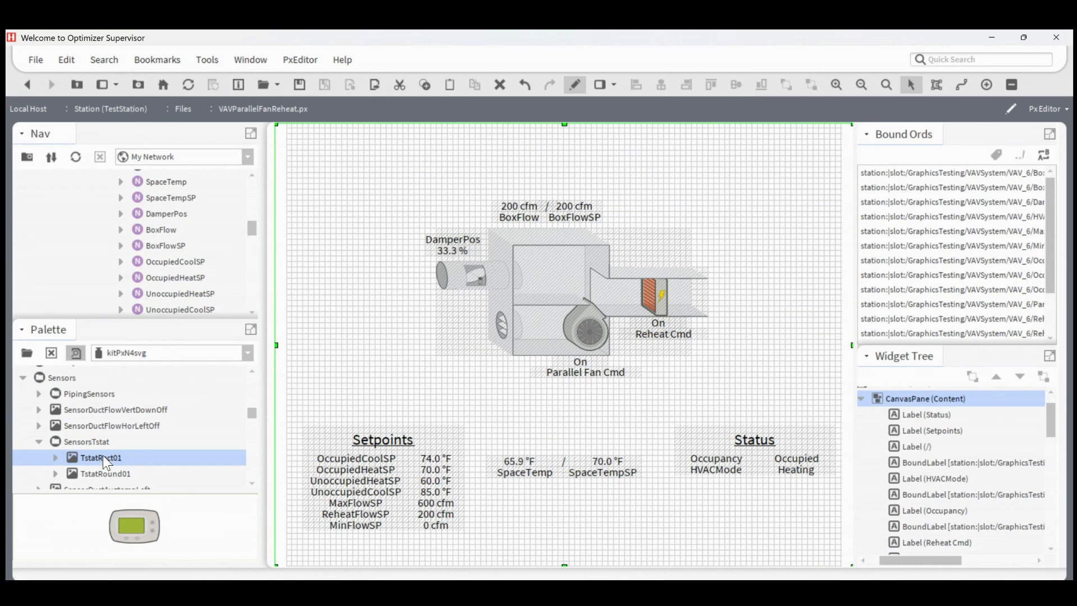
pyautogui.click(110, 473)
pyautogui.moveTo(105, 458); pyautogui.dragTo(555, 431)
pyautogui.moveTo(568, 443); pyautogui.dragTo(564, 437)
# Step: Align the thermostat picture and the "/" label below it on a common vertical centerline
pyautogui.keyDown('ctrl'); pyautogui.click(567, 461); pyautogui.keyUp('ctrl')
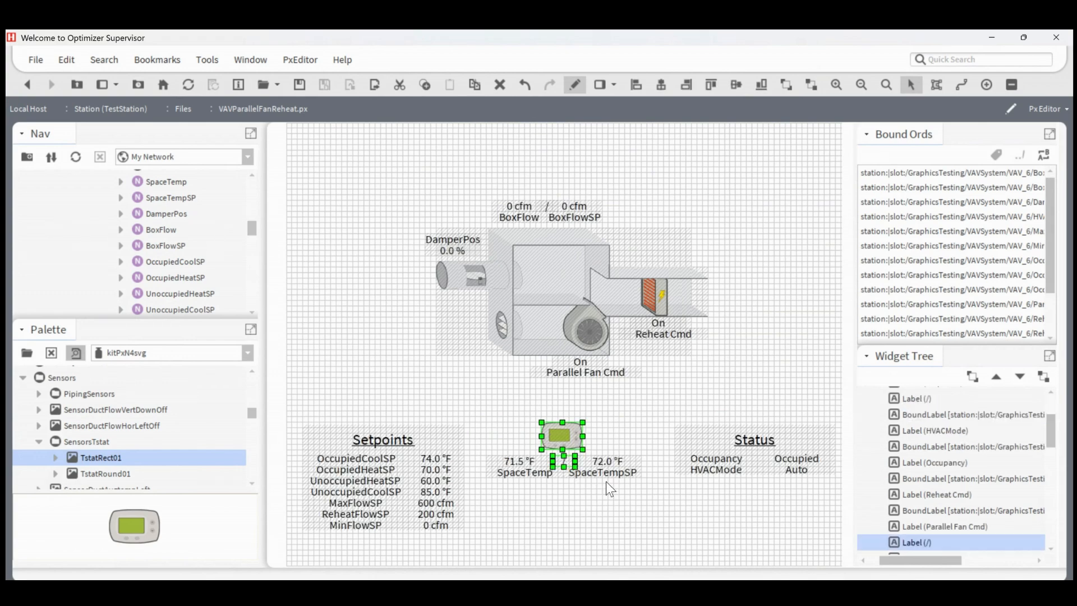
pyautogui.click(662, 85)
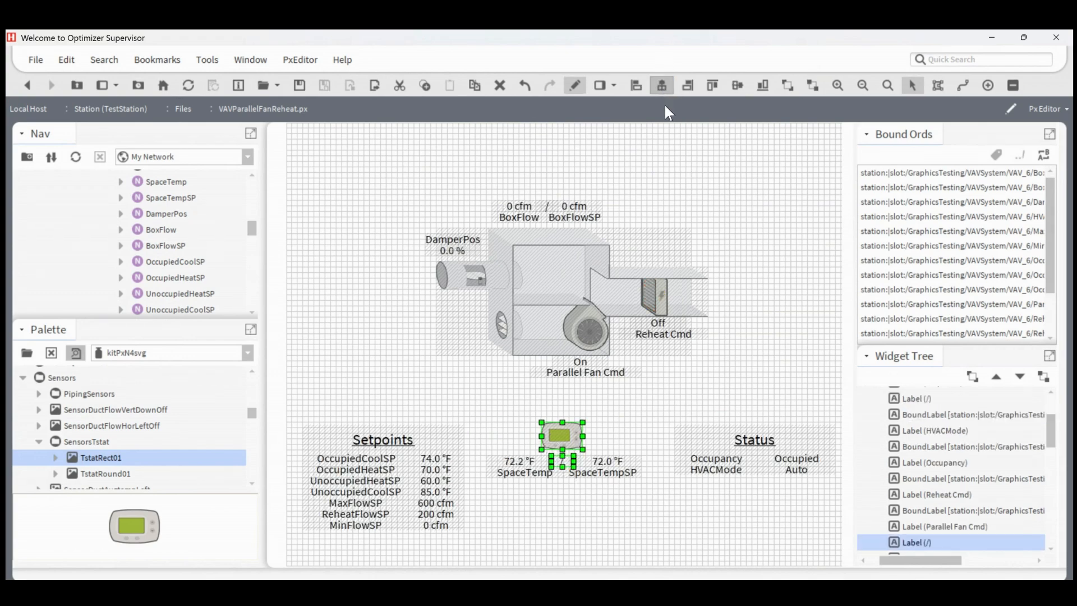
pyautogui.click(486, 380)
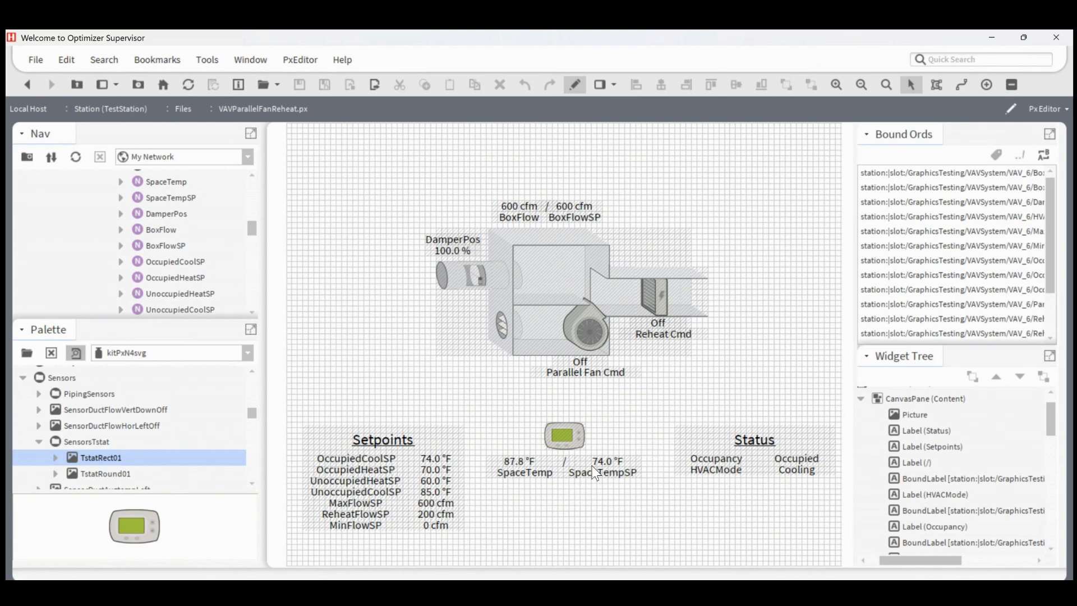
# Step: Set the foreground color of the SpaceTemp value label to the saved custom blue, #0000c0
pyautogui.doubleClick(522, 462)
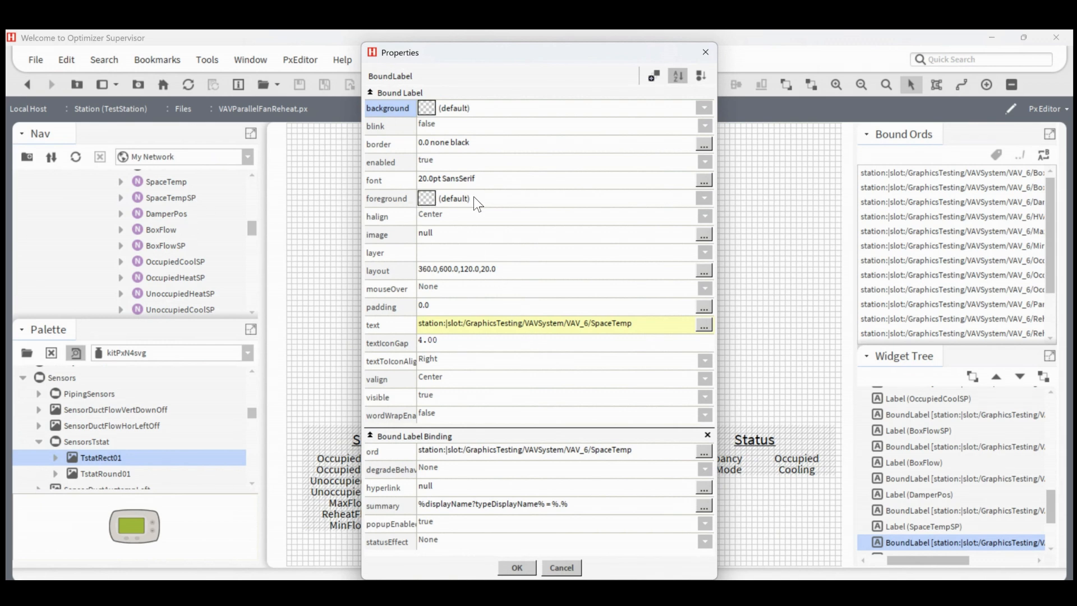
pyautogui.click(440, 199)
pyautogui.click(355, 262)
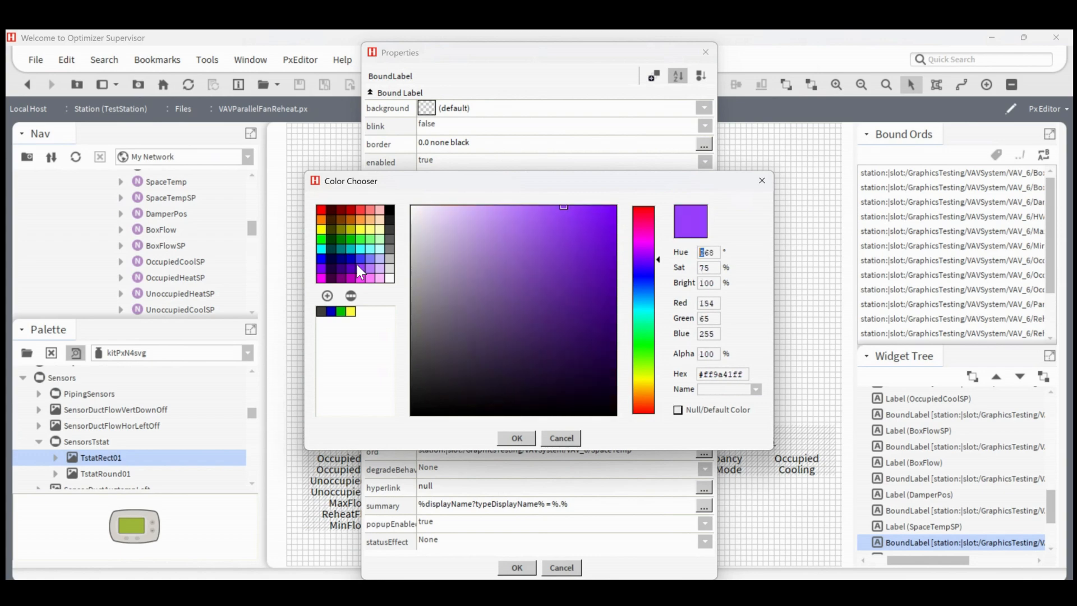
pyautogui.click(376, 250)
pyautogui.click(332, 311)
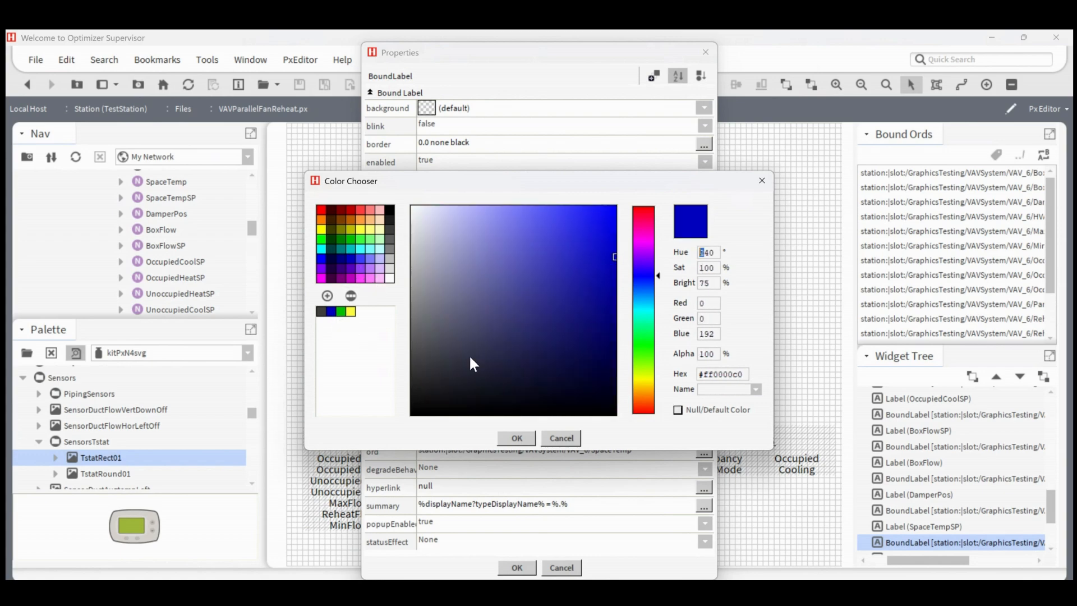
pyautogui.click(503, 435)
pyautogui.click(520, 562)
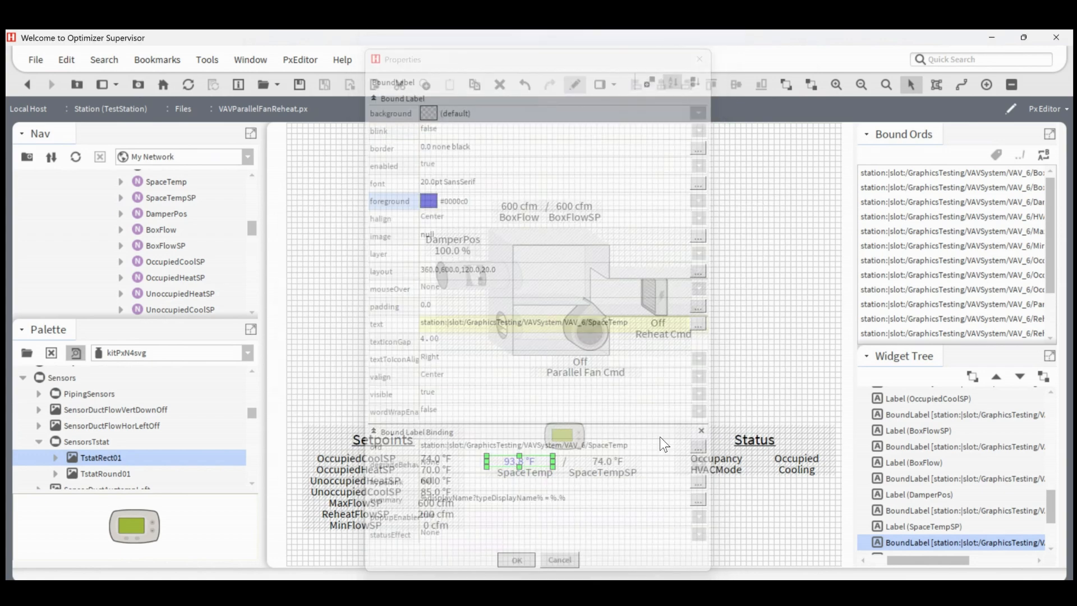
# Step: Try out foreground colors for the SpaceTempSP value label and save the muted red #ffcb5c5c as a custom color
pyautogui.doubleClick(606, 463)
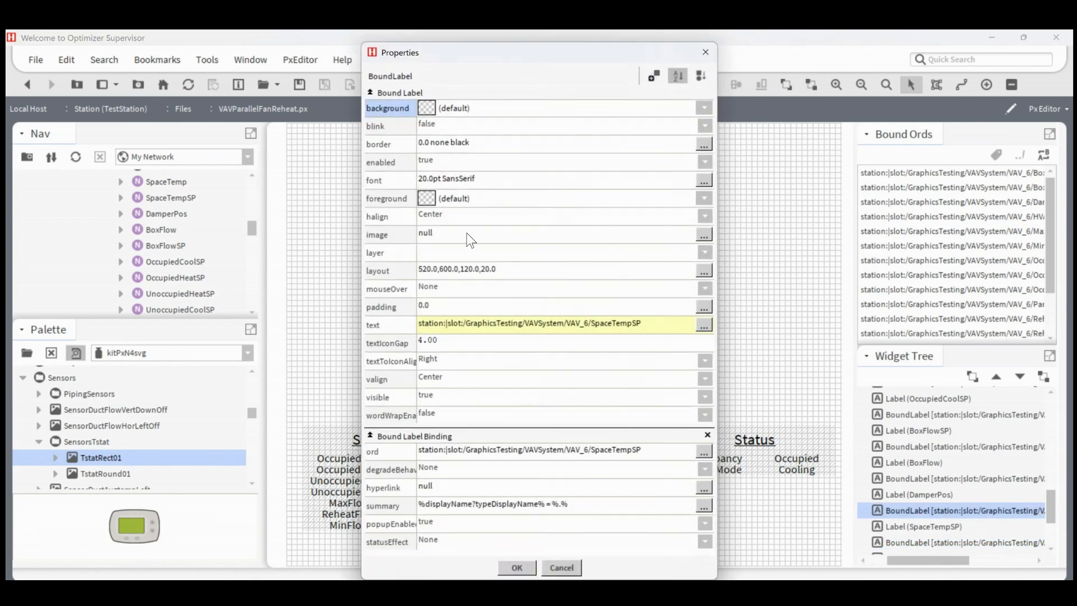
pyautogui.click(450, 194)
pyautogui.click(340, 312)
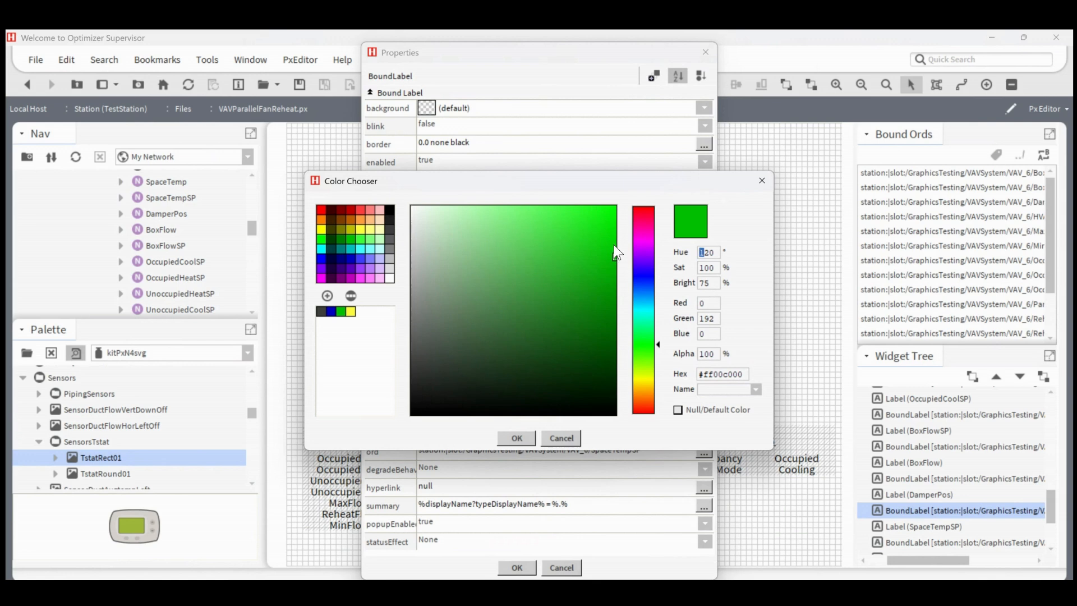
pyautogui.moveTo(614, 253)
pyautogui.mouseDown()
pyautogui.moveTo(564, 277)
pyautogui.moveTo(534, 277)
pyautogui.mouseUp()
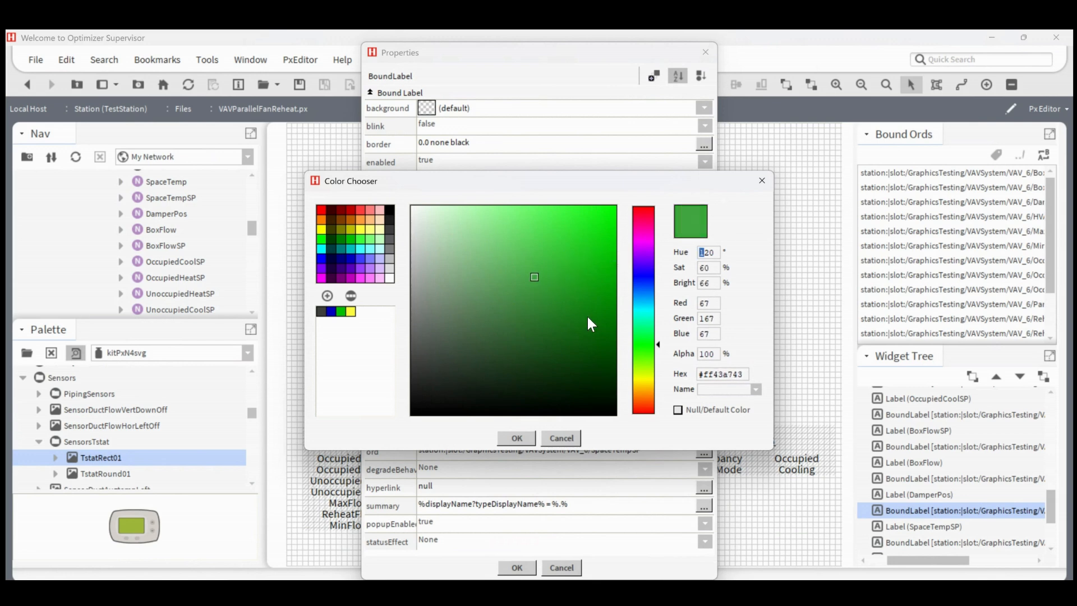
pyautogui.doubleClick(706, 372)
pyautogui.write('#ffde')
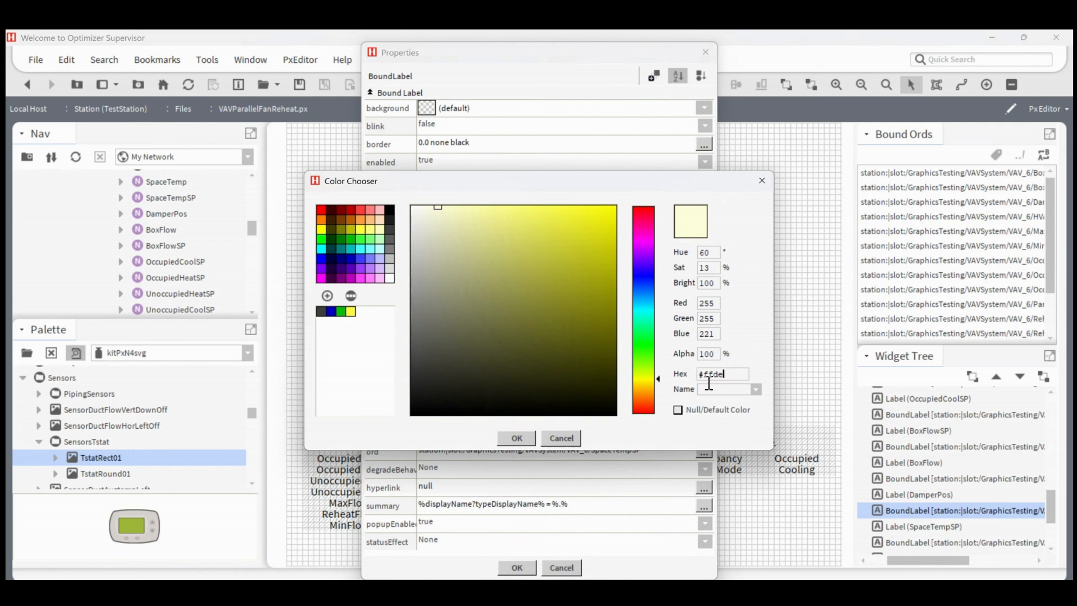
pyautogui.click(389, 257)
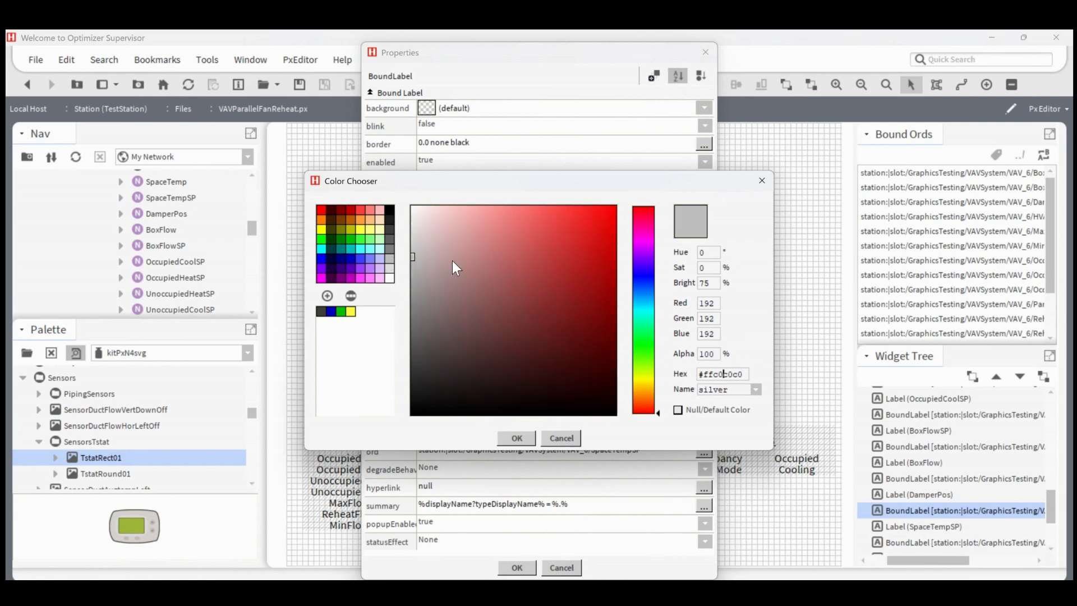
pyautogui.moveTo(413, 257); pyautogui.dragTo(524, 247)
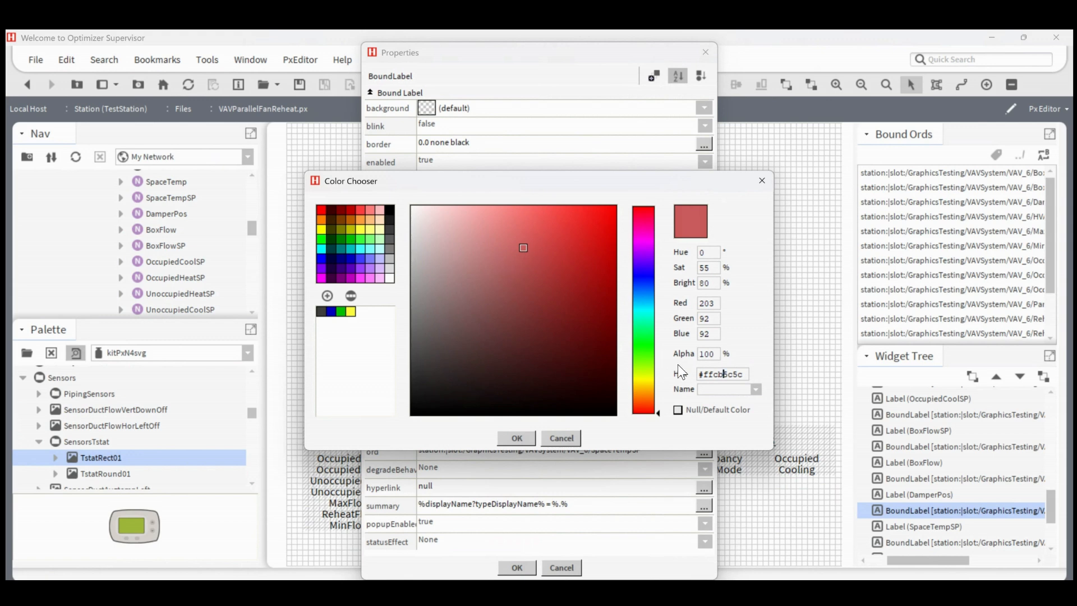
pyautogui.doubleClick(724, 375)
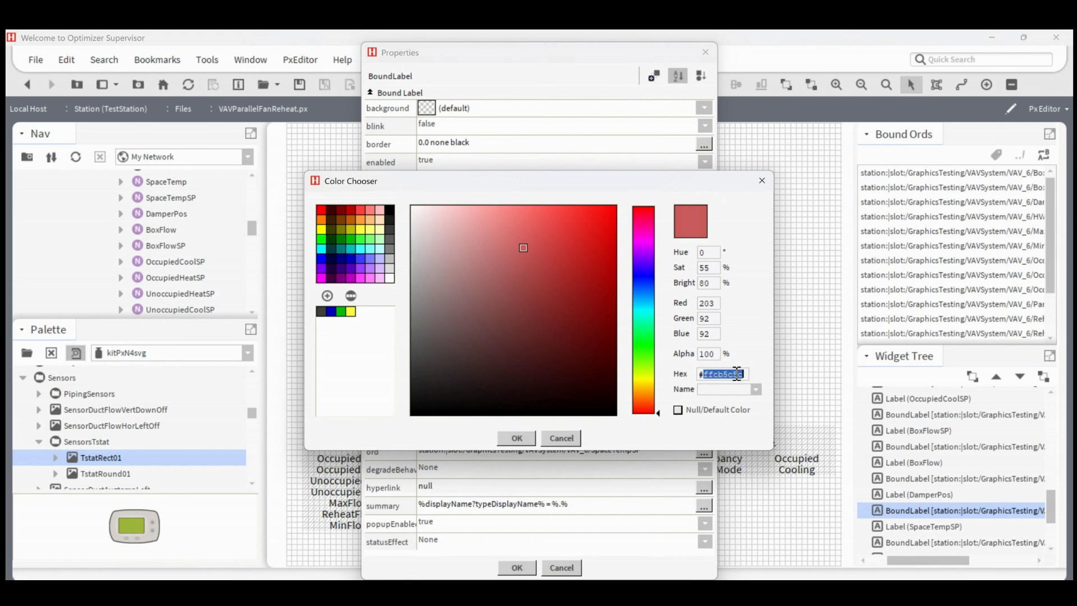
pyautogui.click(327, 295)
# Step: Set the foreground color of the SpaceTempSP value label to the saved custom green, #00c000
pyautogui.click(341, 311)
pyautogui.click(510, 437)
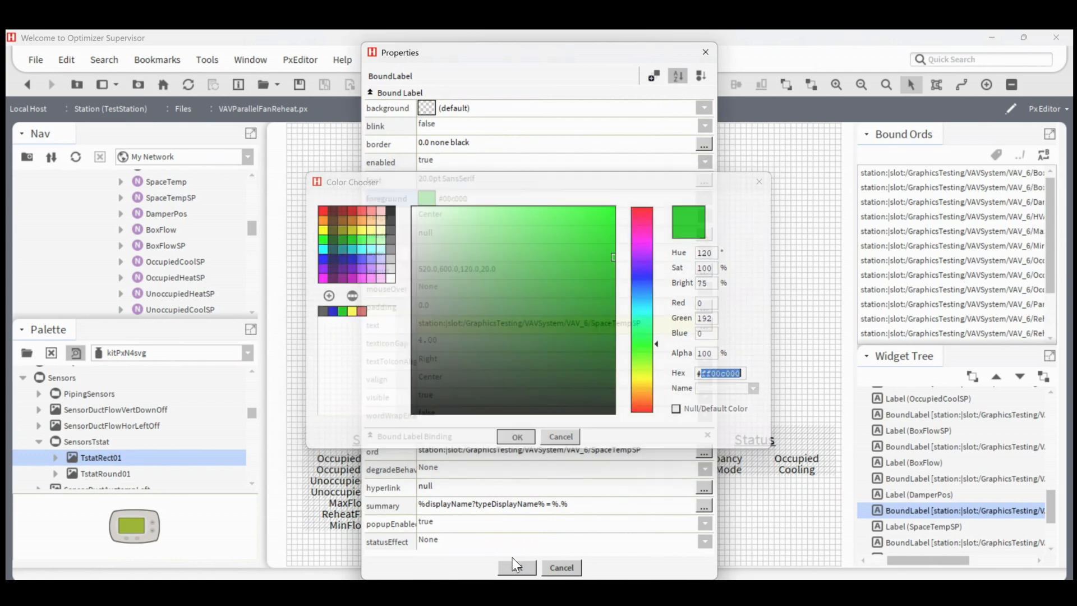
pyautogui.click(516, 567)
pyautogui.click(581, 503)
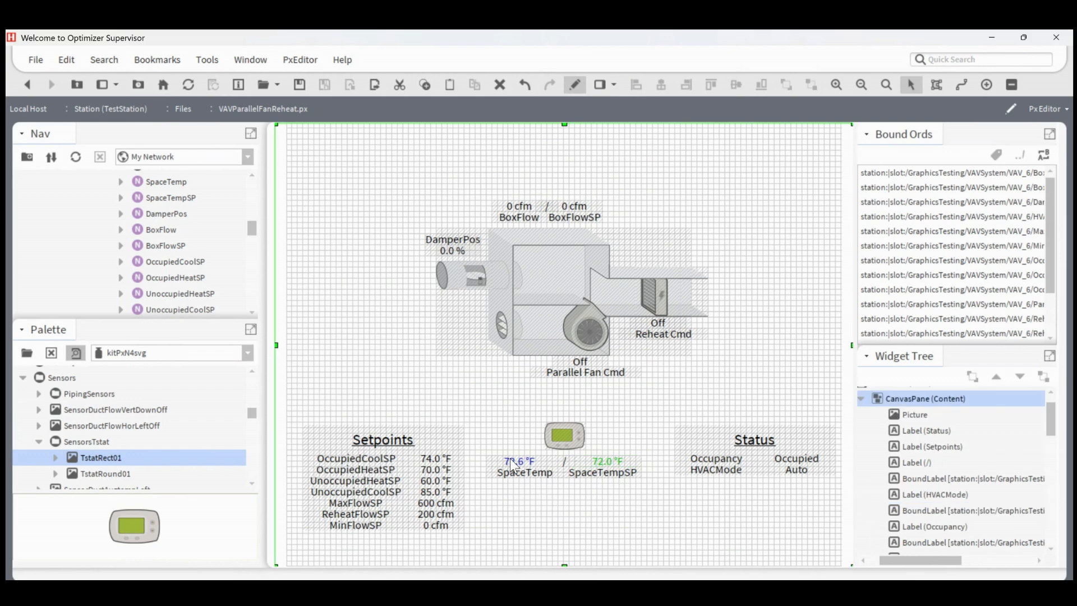
# Step: Set the foreground color of the BoxFlow value label to the saved custom blue, #0000c0
pyautogui.doubleClick(517, 211)
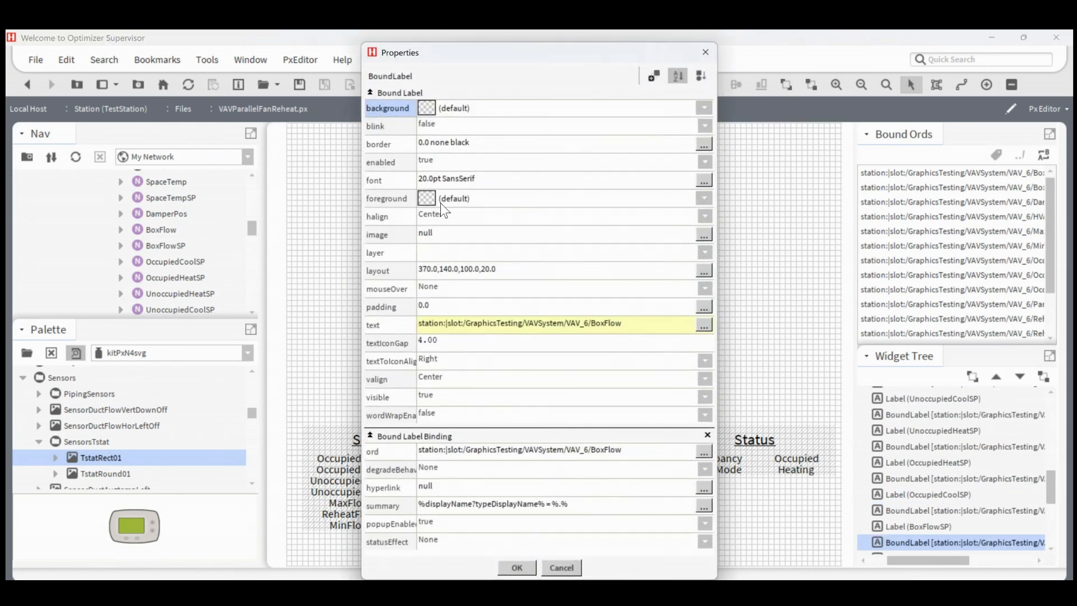
pyautogui.click(440, 201)
pyautogui.click(331, 312)
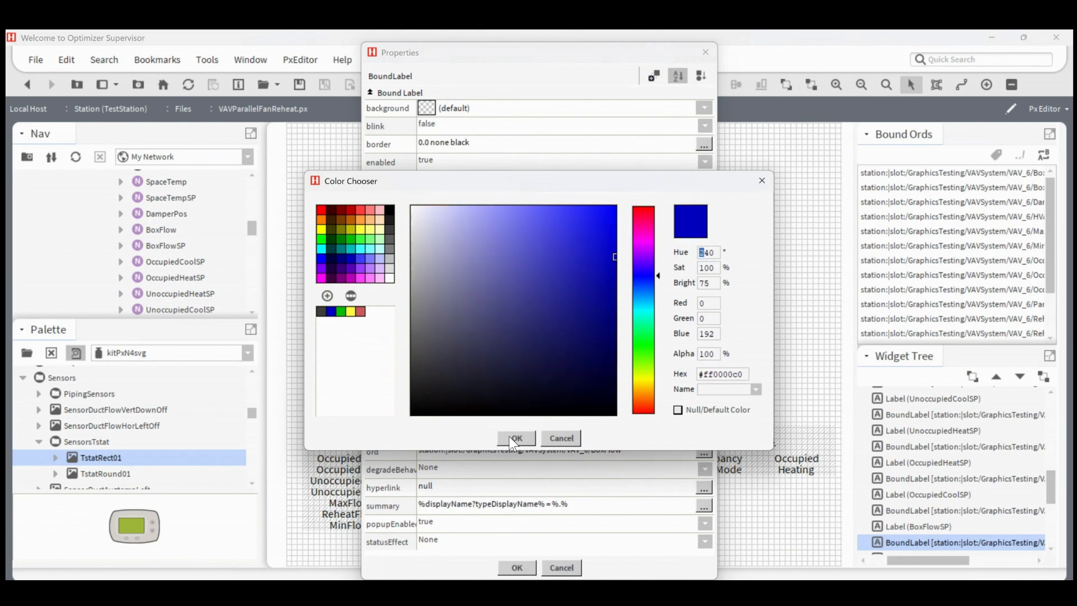
pyautogui.click(511, 437)
pyautogui.click(516, 568)
# Step: Set the foreground color of the BoxFlowSP value label to the saved custom green, #00c000
pyautogui.doubleClick(567, 204)
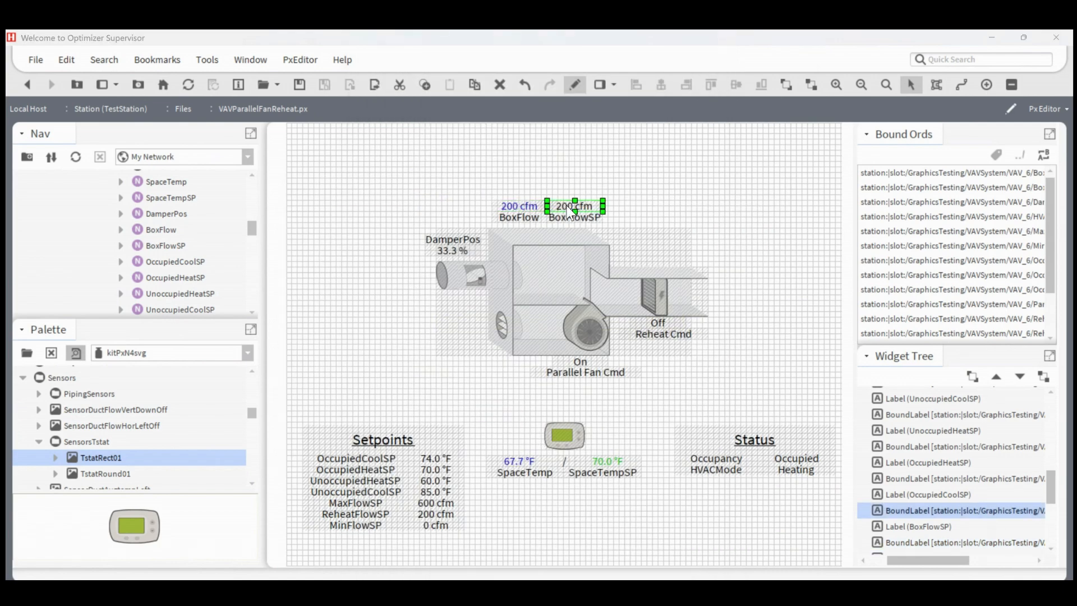
pyautogui.click(431, 202)
pyautogui.click(342, 312)
pyautogui.click(512, 437)
pyautogui.click(517, 568)
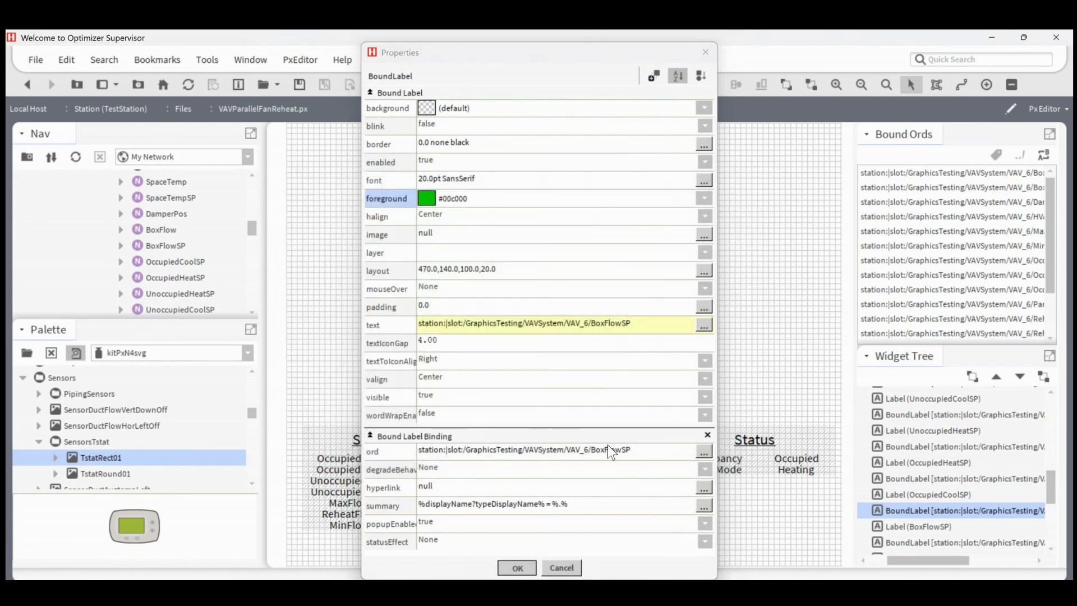
pyautogui.click(676, 359)
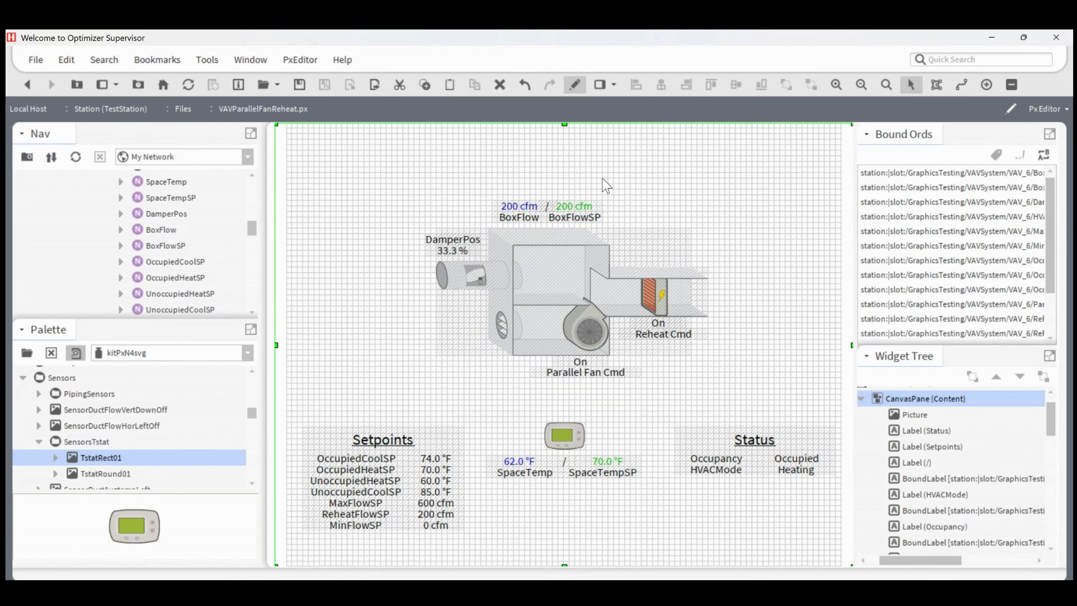
# Step: Start a bound label for VAV_6 above and left of the terminal unit, with format text %displayName% and no display name label
pyautogui.moveTo(191, 323); pyautogui.dragTo(167, 444)
pyautogui.scroll(2, 177, 355)
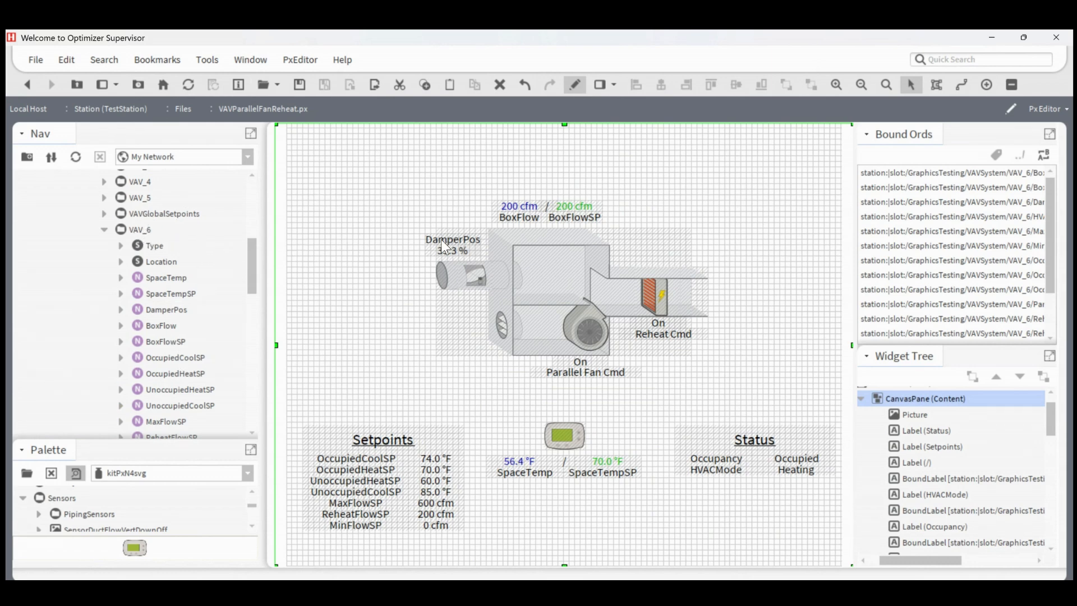
pyautogui.moveTo(136, 230); pyautogui.dragTo(370, 171)
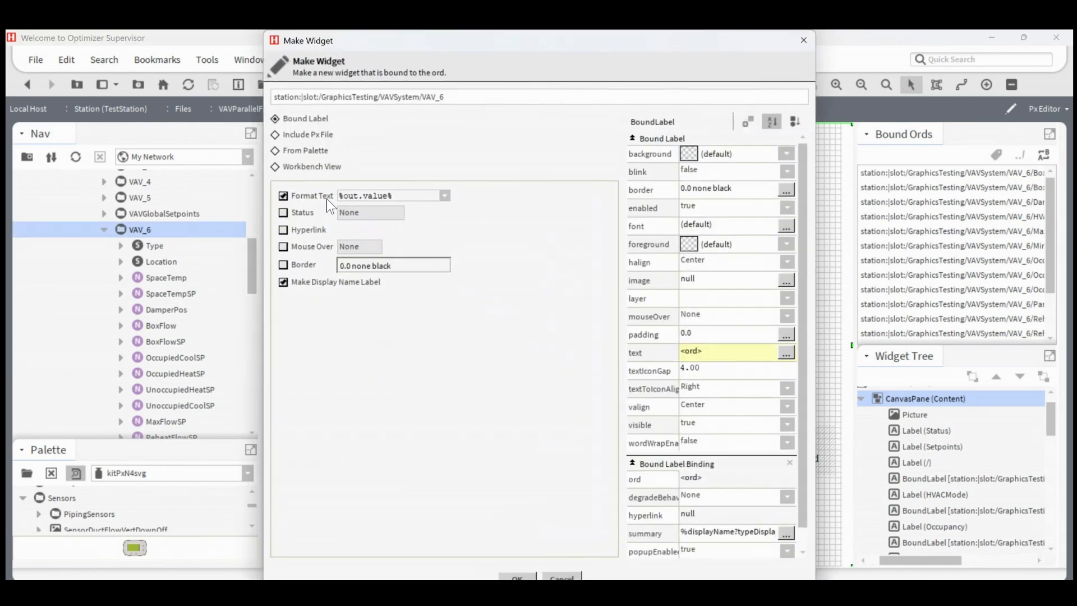
pyautogui.click(292, 282)
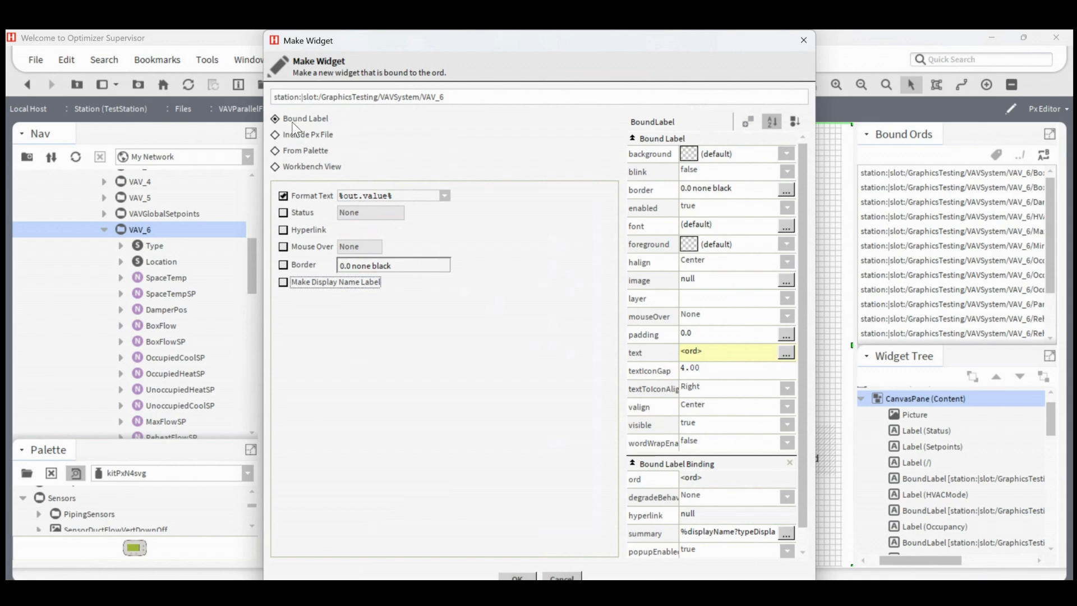
pyautogui.moveTo(391, 195); pyautogui.dragTo(343, 195)
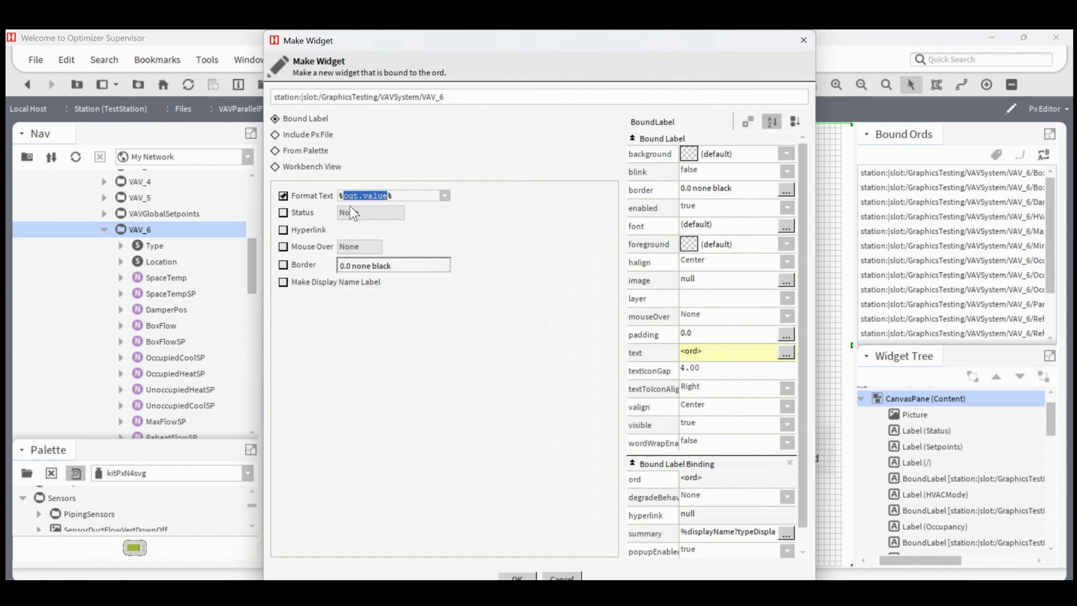
pyautogui.write('displayName')
# Step: Set the new VAV_6 label's font to 36 pt SansSerif and create the label
pyautogui.click(705, 221)
pyautogui.click(571, 317)
pyautogui.click(592, 304)
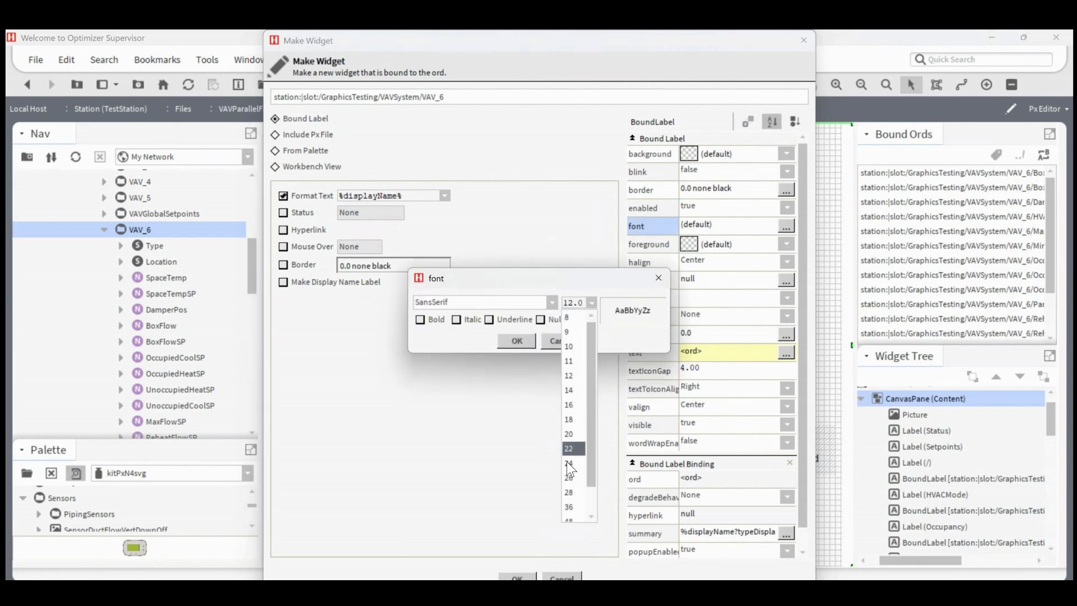
pyautogui.click(571, 503)
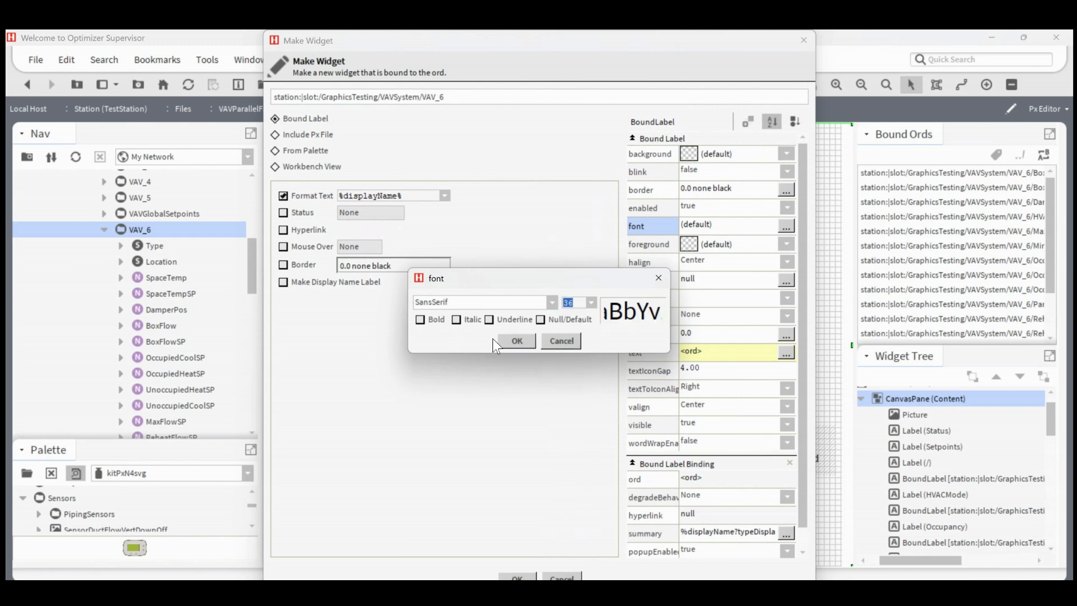
pyautogui.click(516, 341)
pyautogui.click(530, 577)
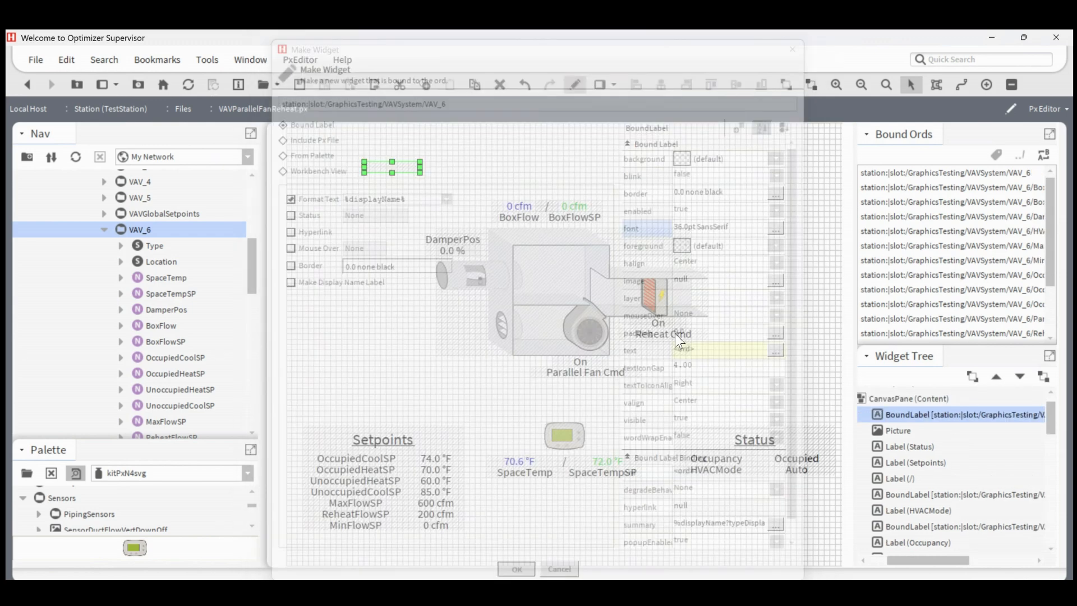
# Step: Stretch the VAV_6 title label across the canvas's full top edge, 1000 by 80, and enlarge its SansSerif font to 48 pt
pyautogui.moveTo(420, 172); pyautogui.dragTo(842, 169)
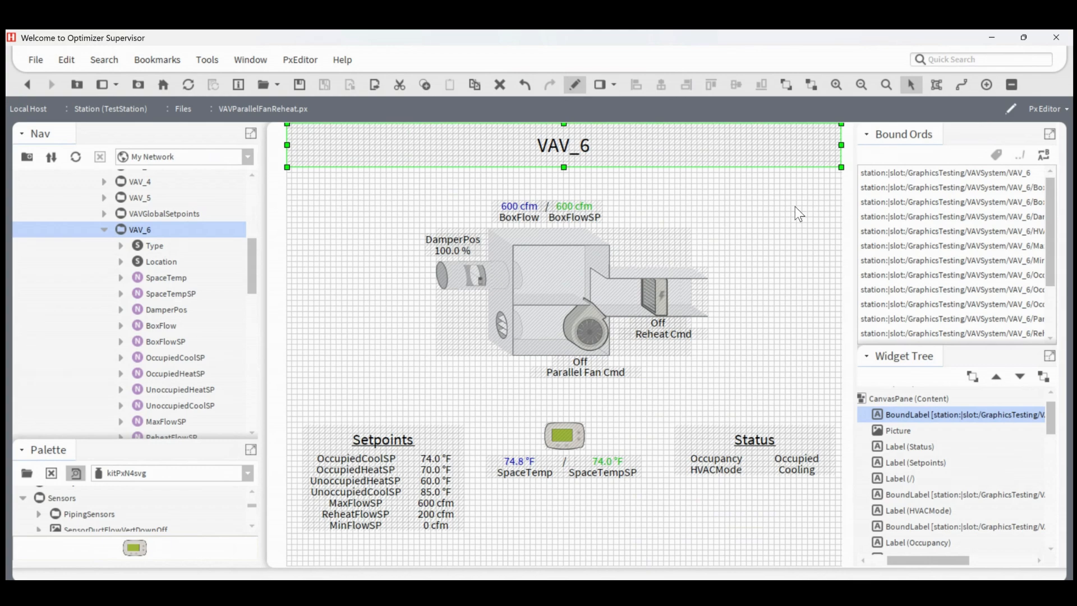
pyautogui.click(801, 208)
pyautogui.doubleClick(598, 148)
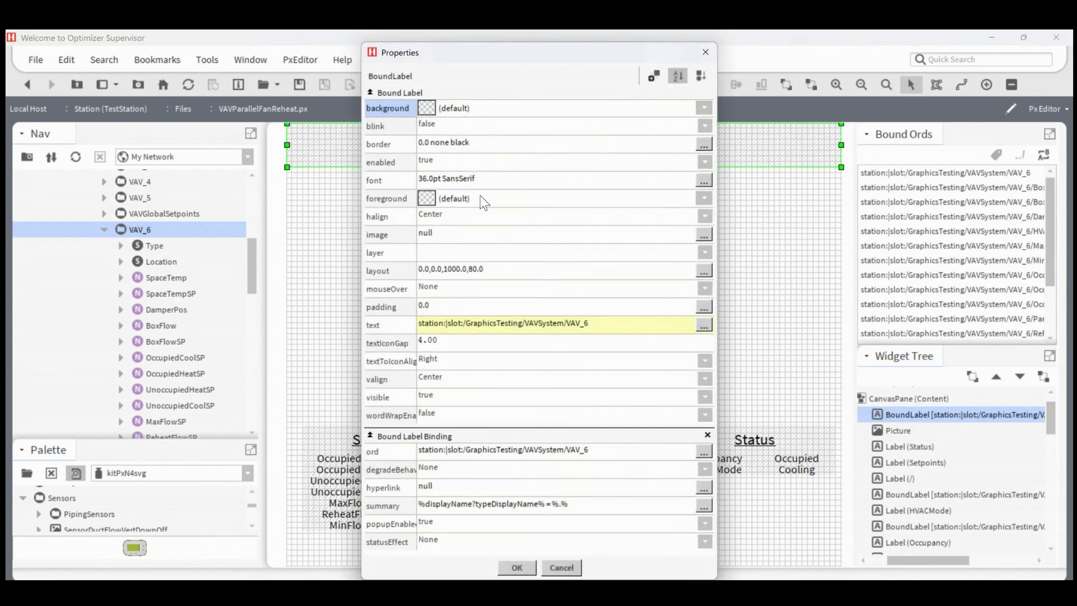
pyautogui.click(592, 302)
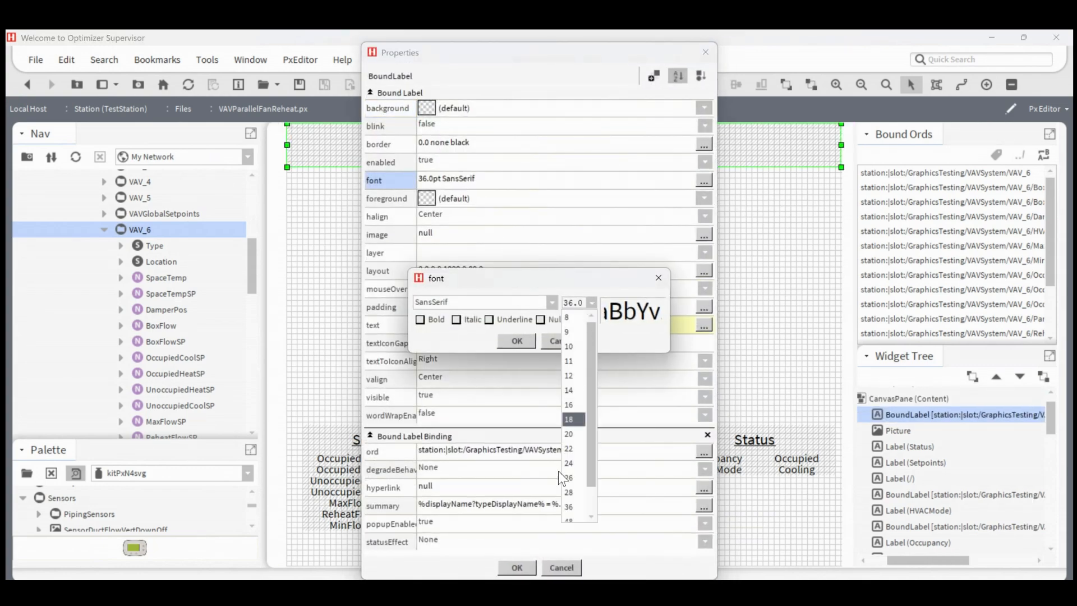
pyautogui.click(571, 492)
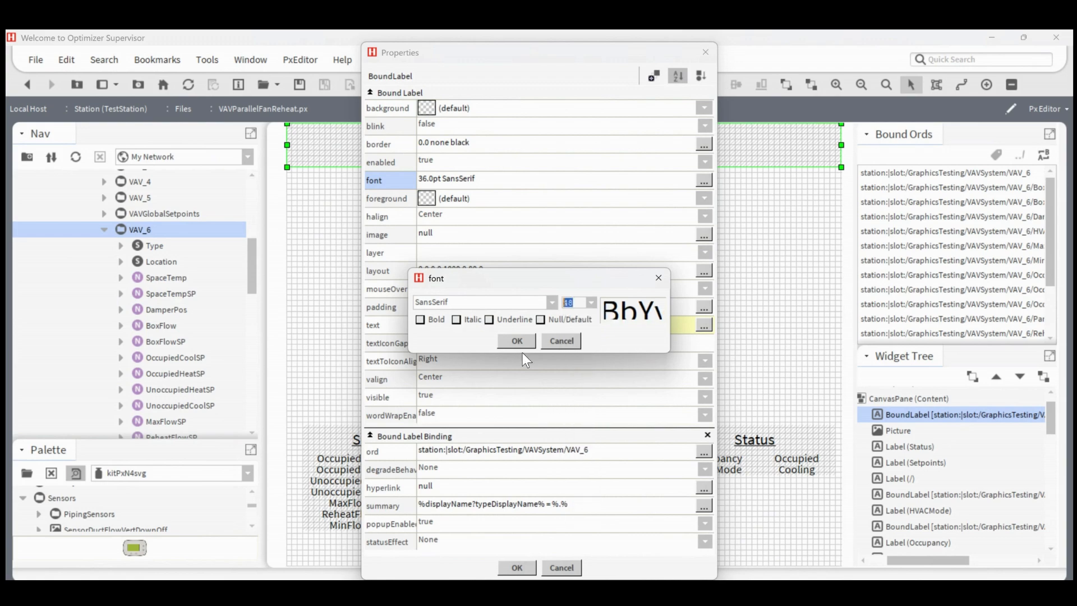
pyautogui.click(516, 340)
pyautogui.click(516, 567)
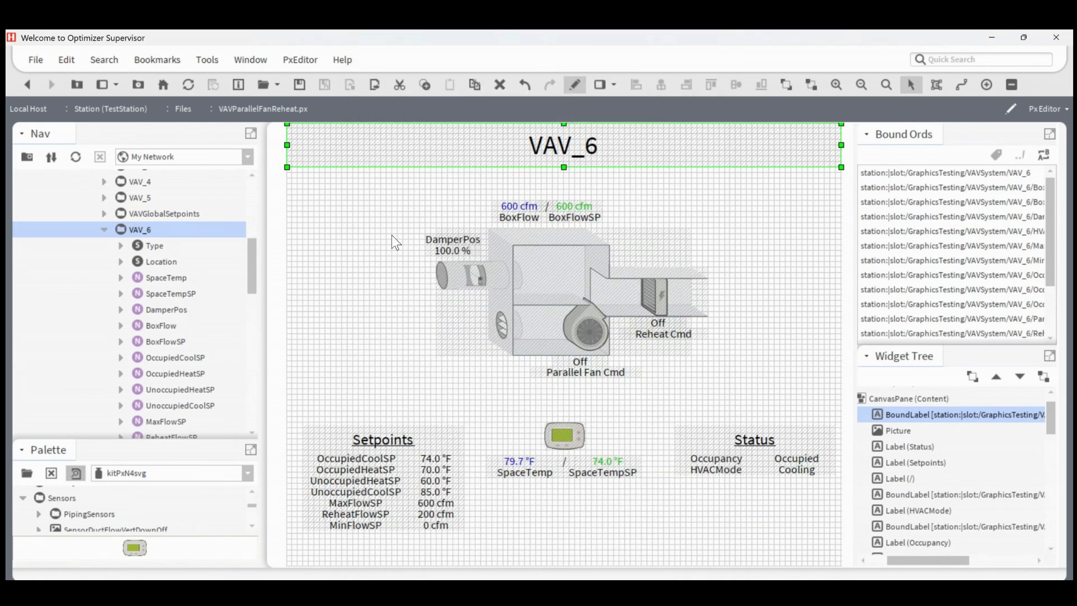
pyautogui.click(675, 197)
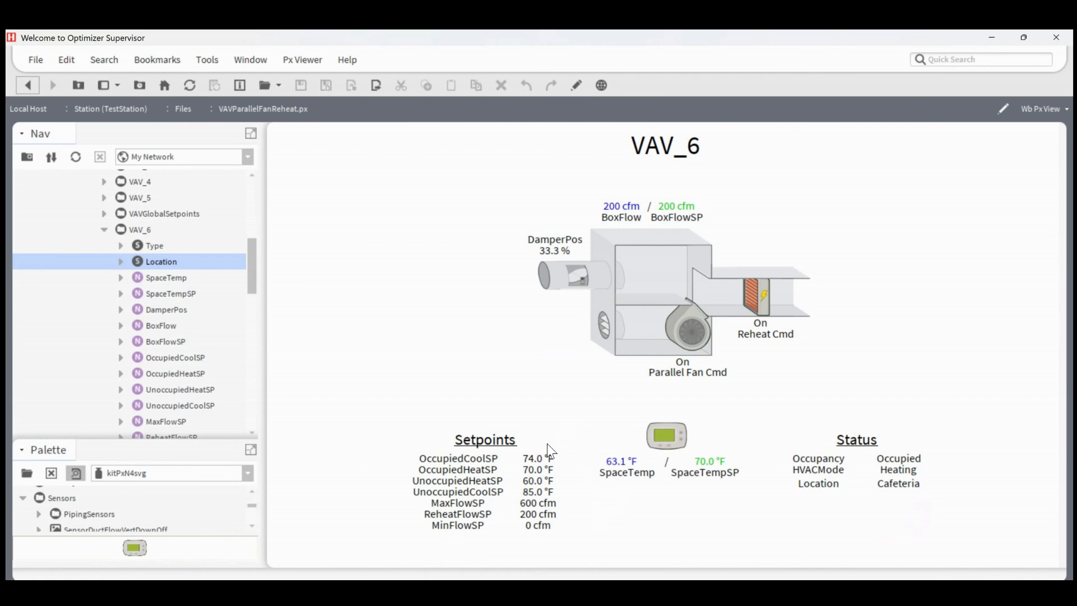
# Step: Set mouseOver to Highlight for all seven setpoint value labels, from OccupiedCoolSP to MinFlowSP, in one properties edit
pyautogui.click(577, 85)
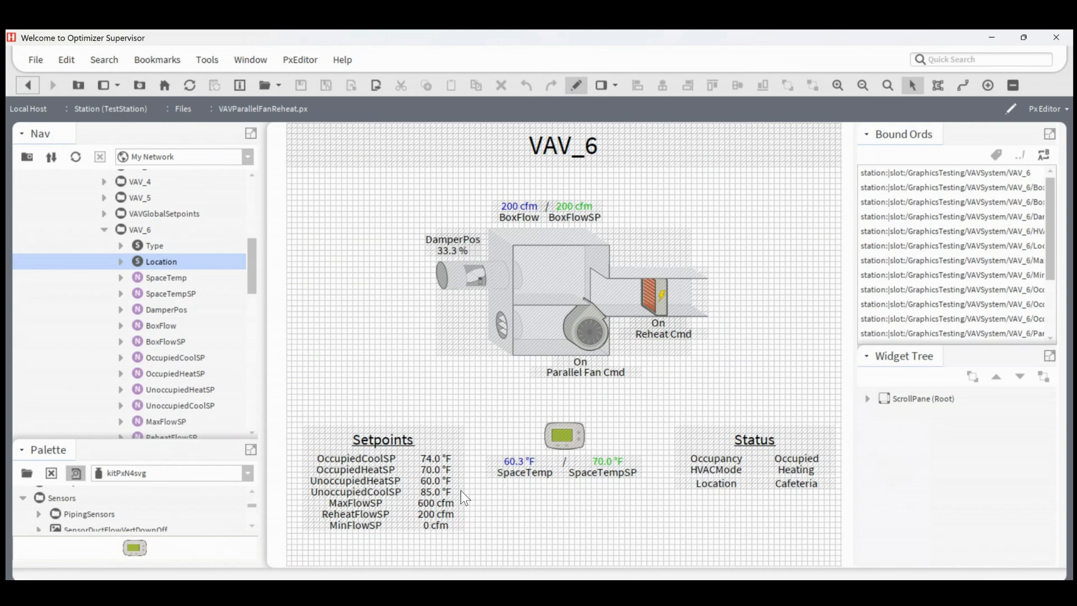
pyautogui.click(446, 459)
pyautogui.keyDown('ctrl'); pyautogui.click(440, 470); pyautogui.keyUp('ctrl')
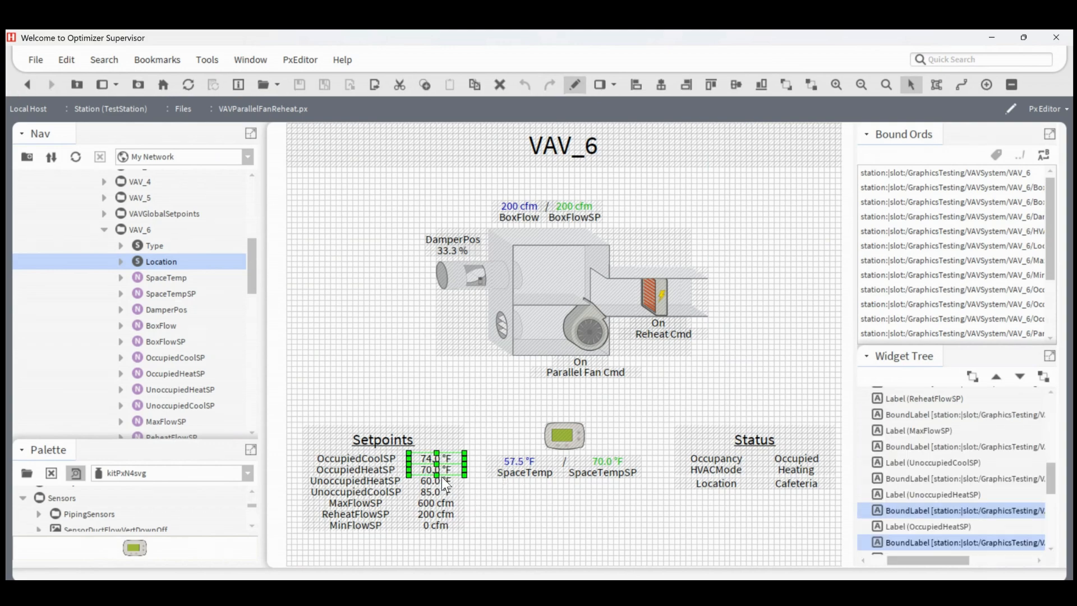
pyautogui.keyDown('ctrl'); pyautogui.click(442, 481); pyautogui.keyUp('ctrl')
pyautogui.keyDown('ctrl'); pyautogui.click(443, 493); pyautogui.keyUp('ctrl')
pyautogui.keyDown('ctrl'); pyautogui.click(444, 503); pyautogui.keyUp('ctrl')
pyautogui.keyDown('ctrl'); pyautogui.click(444, 515); pyautogui.keyUp('ctrl')
pyautogui.keyDown('ctrl'); pyautogui.click(442, 526); pyautogui.keyUp('ctrl')
pyautogui.rightClick(448, 516)
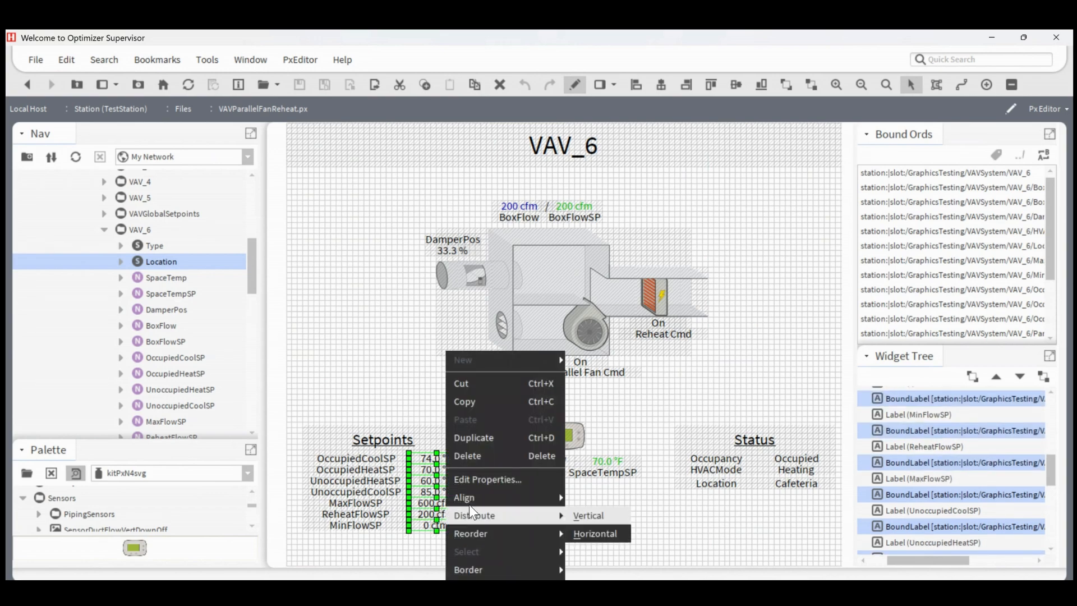
pyautogui.click(488, 480)
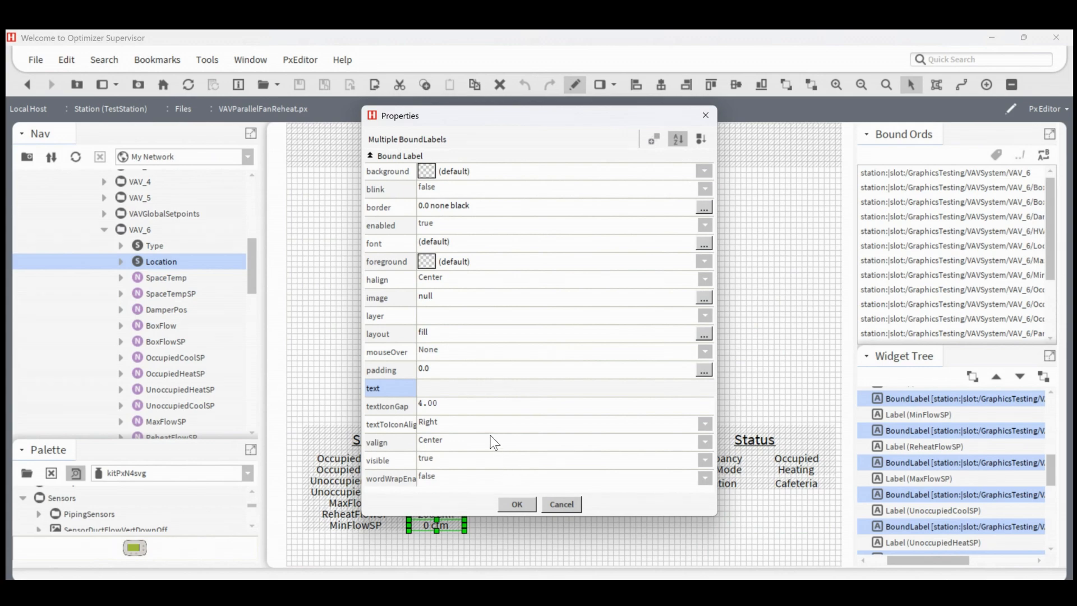
pyautogui.click(420, 352)
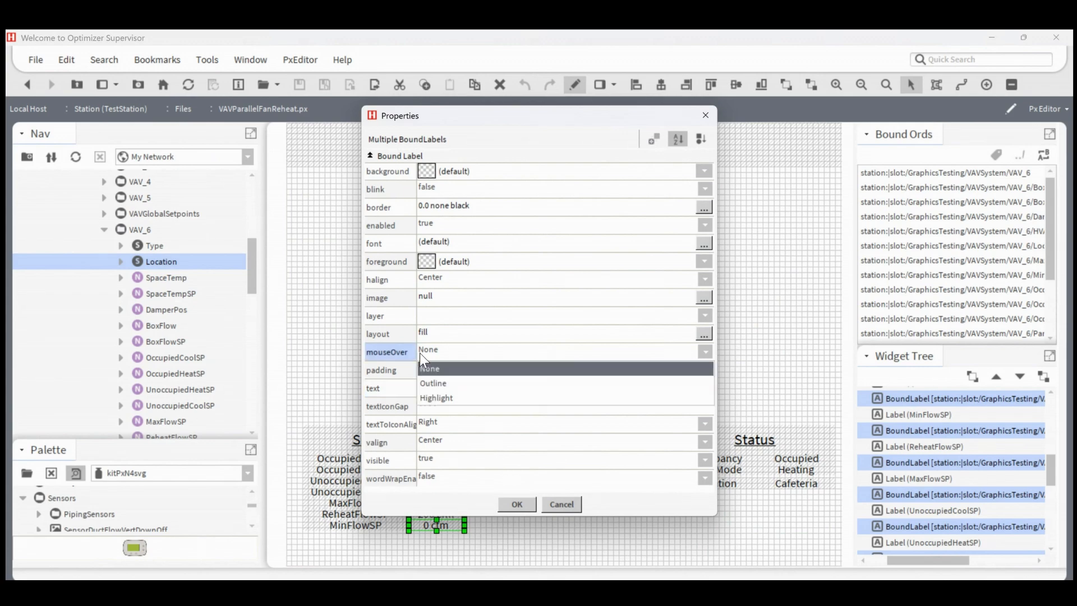
pyautogui.click(435, 397)
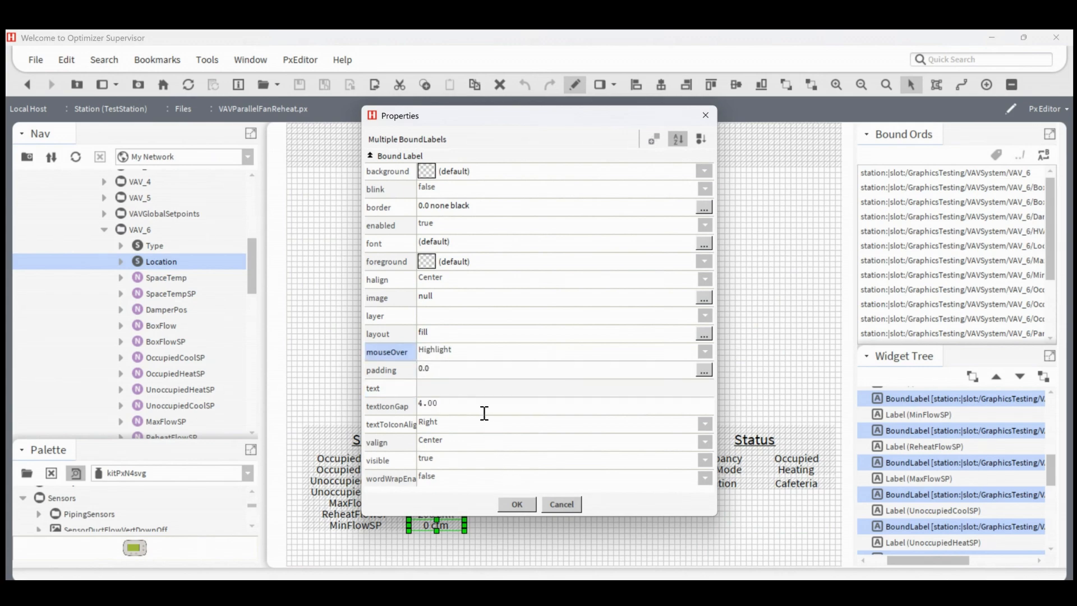
pyautogui.click(517, 504)
# Step: Leave edit mode and check the available actions on the OccupiedCoolSP value in the live graphic
pyautogui.click(575, 85)
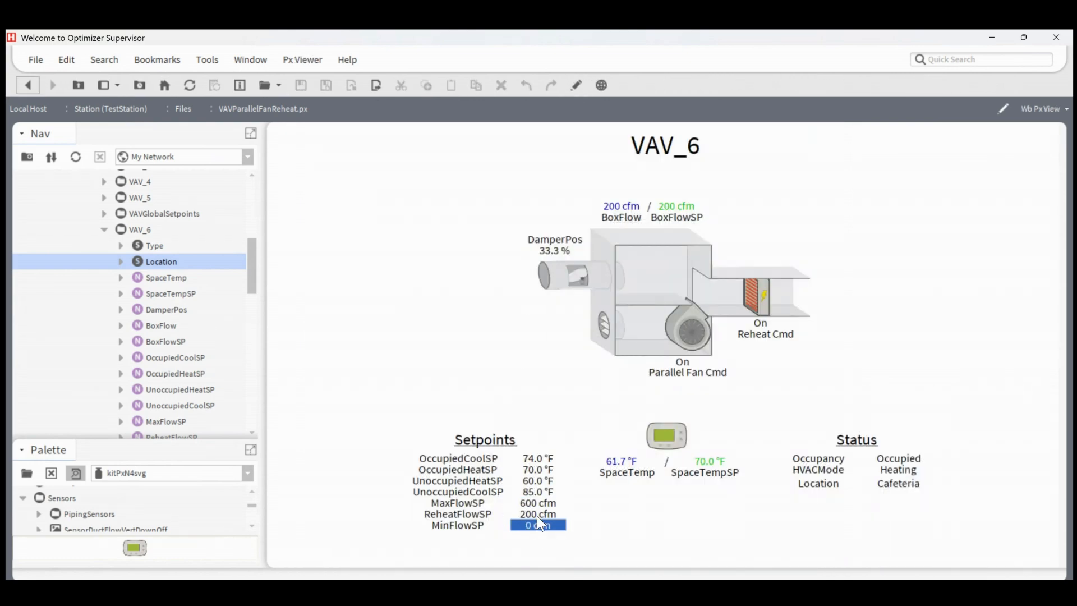
pyautogui.rightClick(548, 457)
pyautogui.click(666, 435)
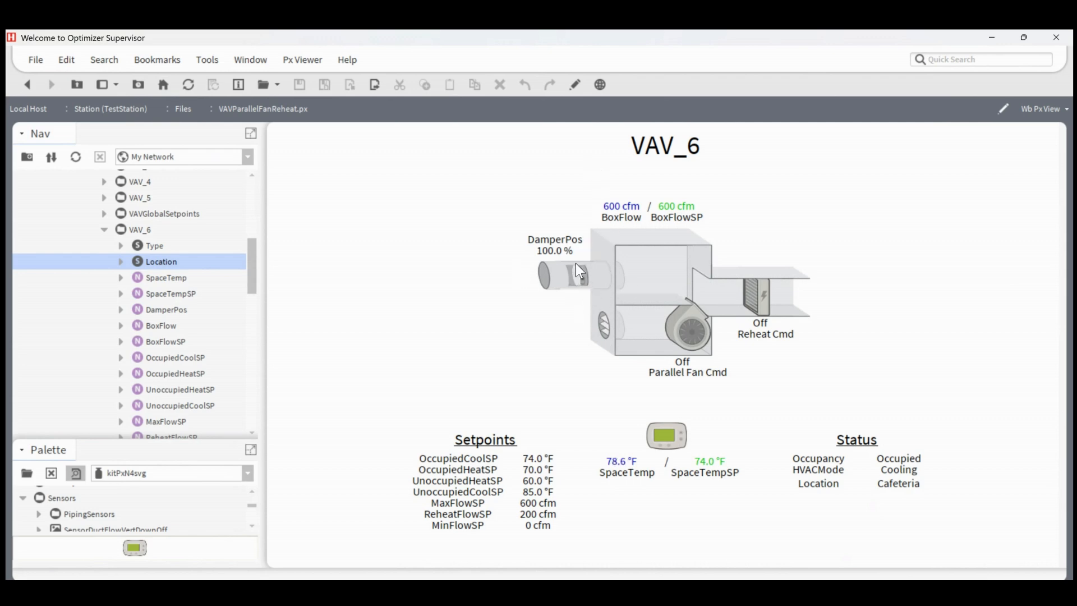
# Step: Return the graphic to edit mode, enlarge the Palette pane and collapse its Sensors folder
pyautogui.click(575, 84)
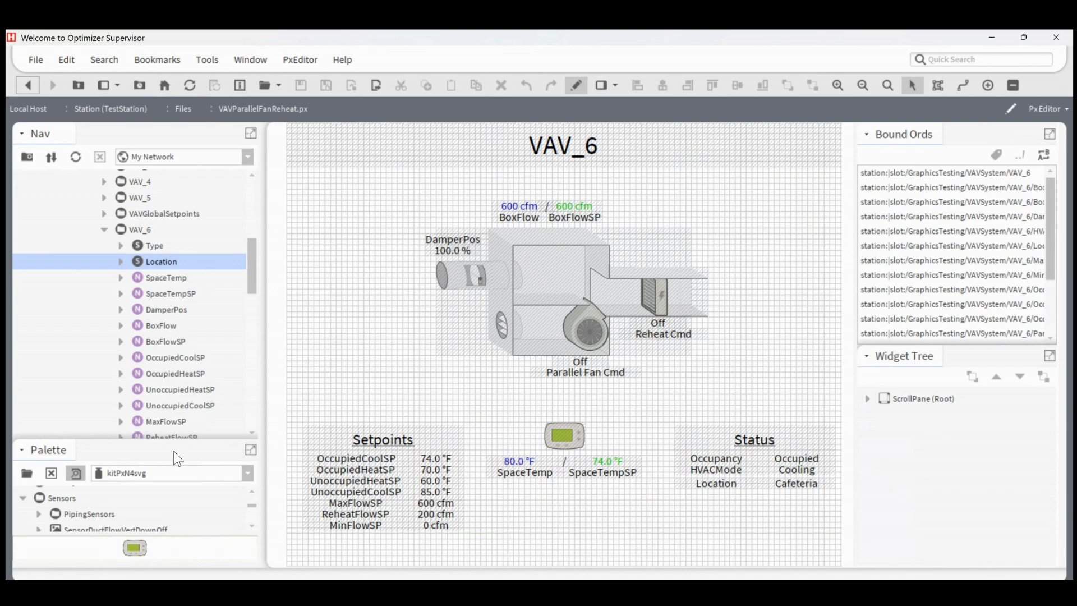
pyautogui.moveTo(177, 443); pyautogui.dragTo(161, 334)
pyautogui.click(37, 450)
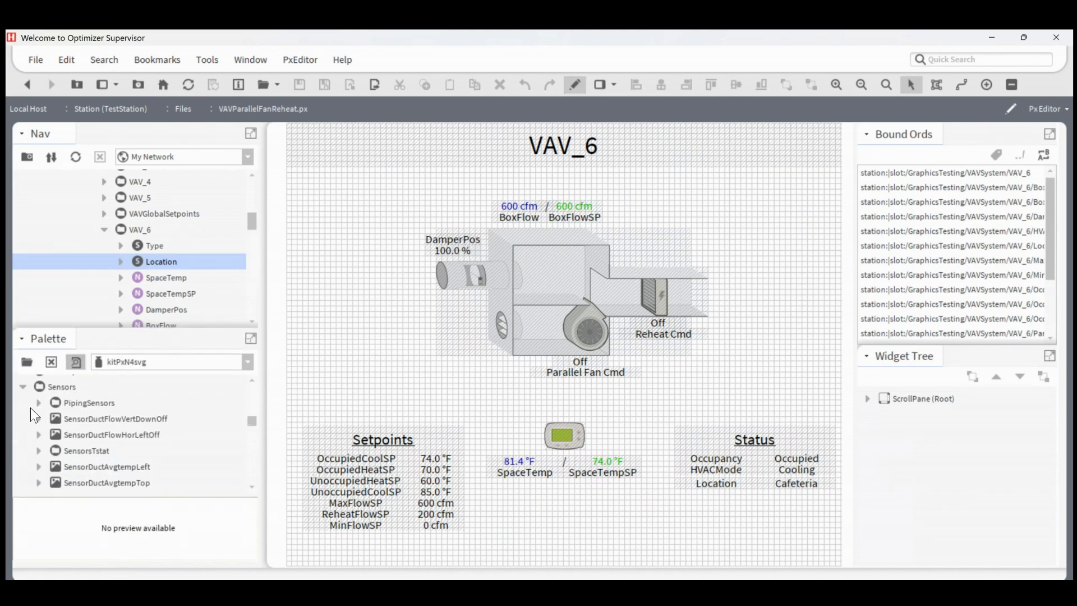
pyautogui.click(22, 388)
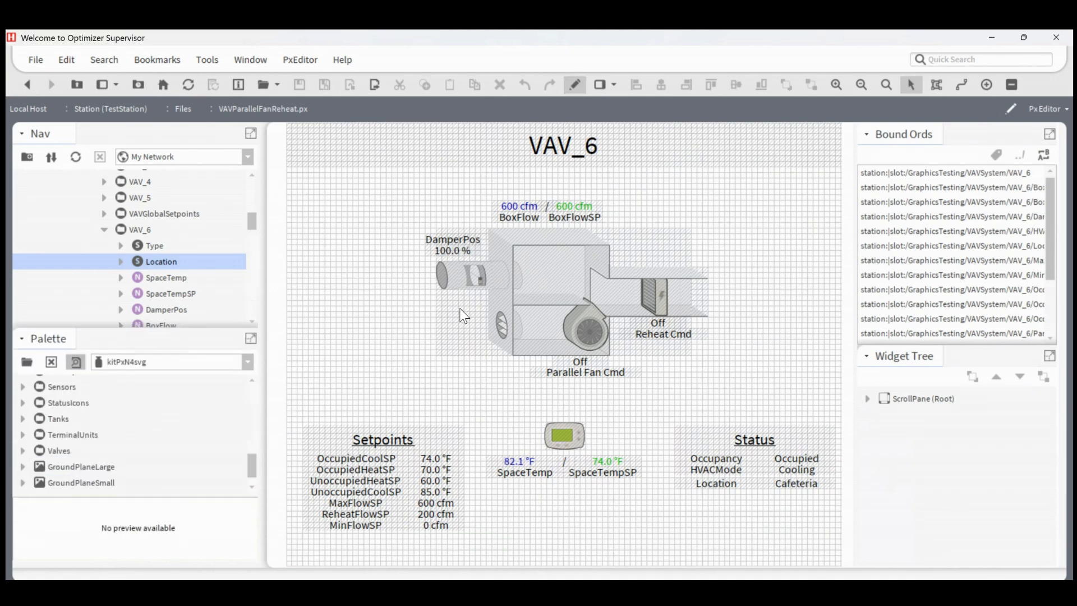
# Step: Open the image ranges of the DamperPos damper picture and move the Damper_Round_Horz_4.svg row to the top
pyautogui.doubleClick(481, 283)
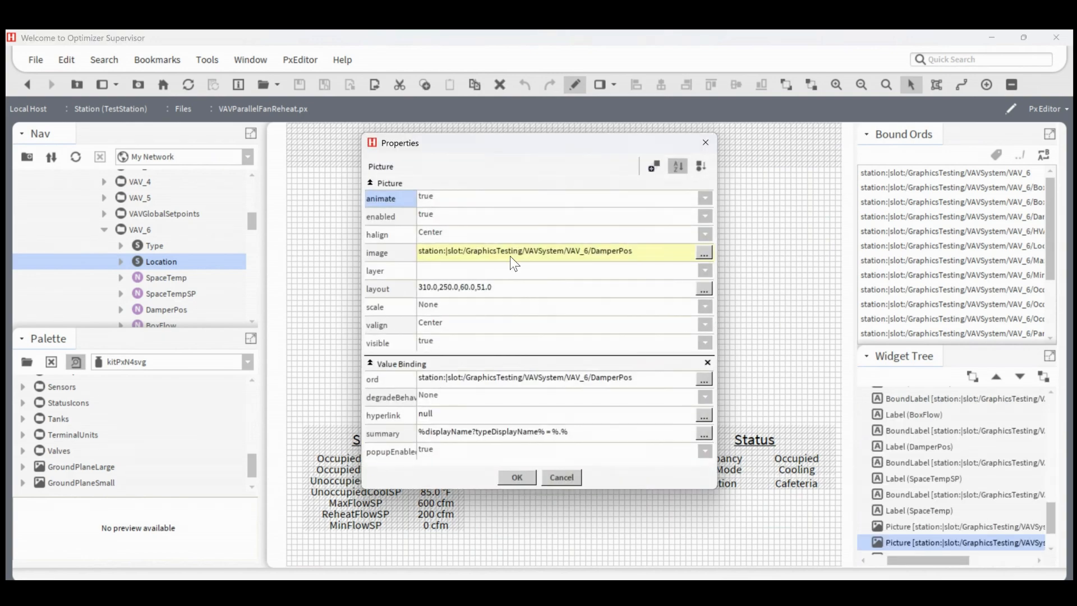
pyautogui.doubleClick(510, 255)
pyautogui.moveTo(658, 289); pyautogui.dragTo(945, 290)
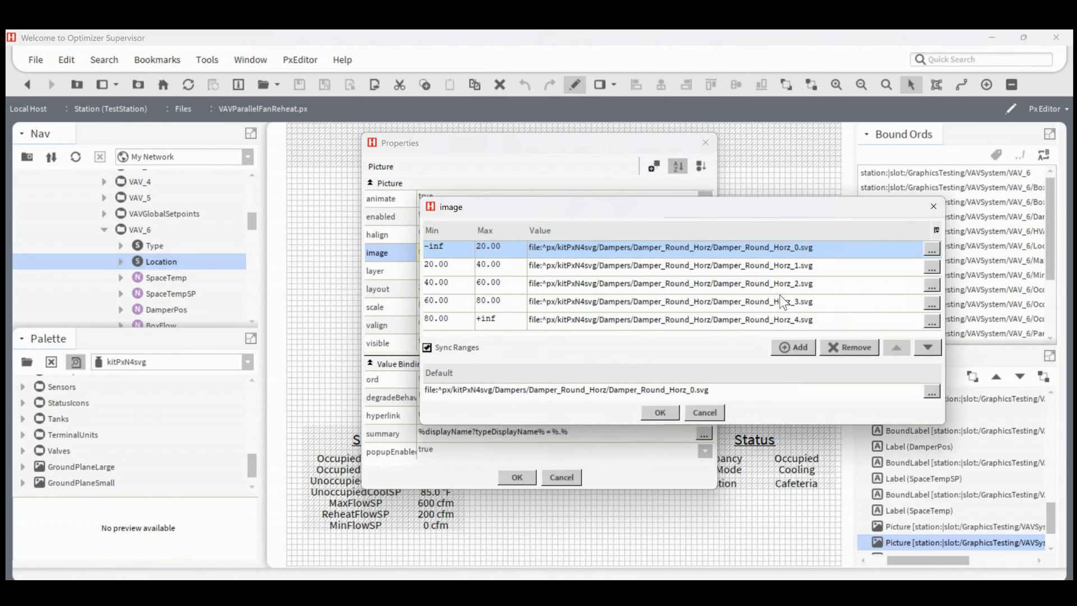
pyautogui.doubleClick(654, 322)
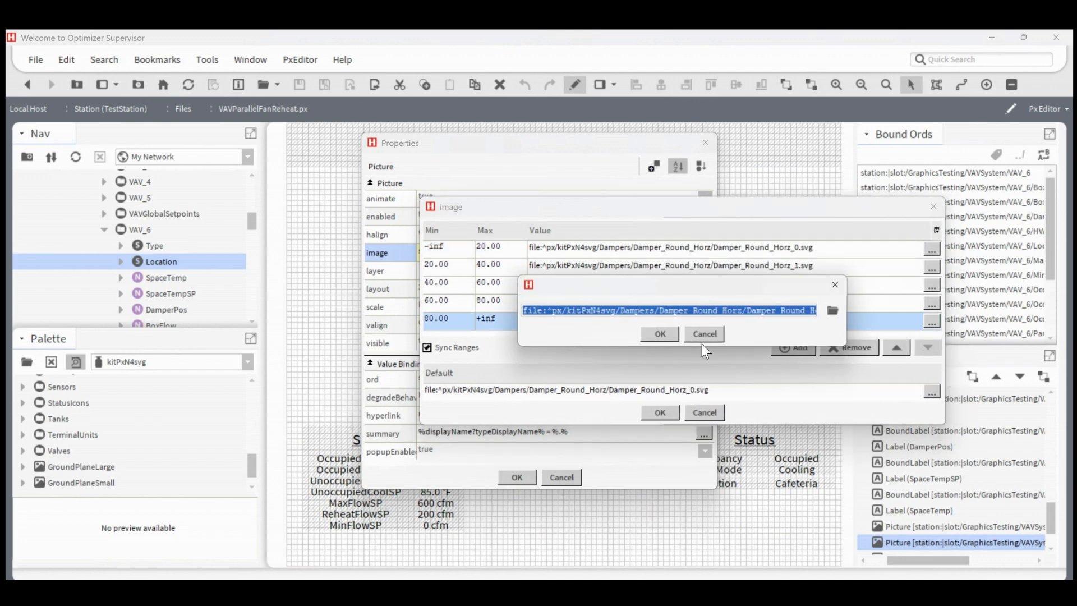
pyautogui.click(704, 335)
pyautogui.click(896, 347)
pyautogui.click(897, 348)
pyautogui.click(896, 347)
pyautogui.click(897, 347)
# Step: Move the Damper_Round_Horz_3.svg row up to second place in the image ranges
pyautogui.doubleClick(799, 321)
pyautogui.click(705, 333)
pyautogui.click(897, 347)
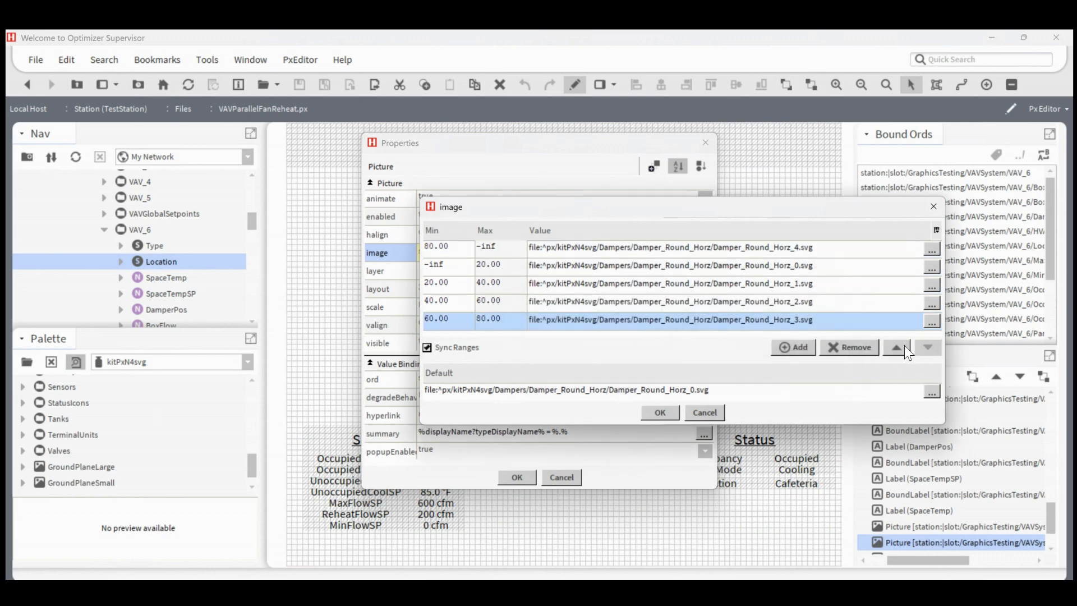
pyautogui.click(896, 347)
pyautogui.click(896, 347)
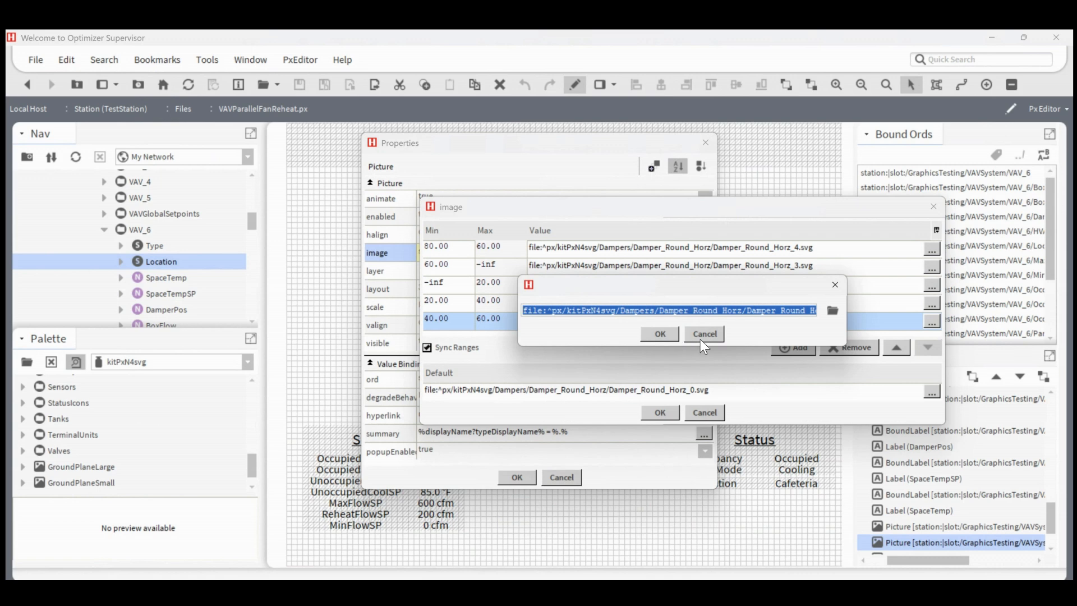
# Step: Move the Damper_Round_Horz_2.svg row to third place and Damper_Round_Horz_1.svg to fourth, reversing the damper image order
pyautogui.click(688, 338)
pyautogui.click(897, 347)
pyautogui.click(897, 347)
pyautogui.doubleClick(783, 321)
pyautogui.click(899, 350)
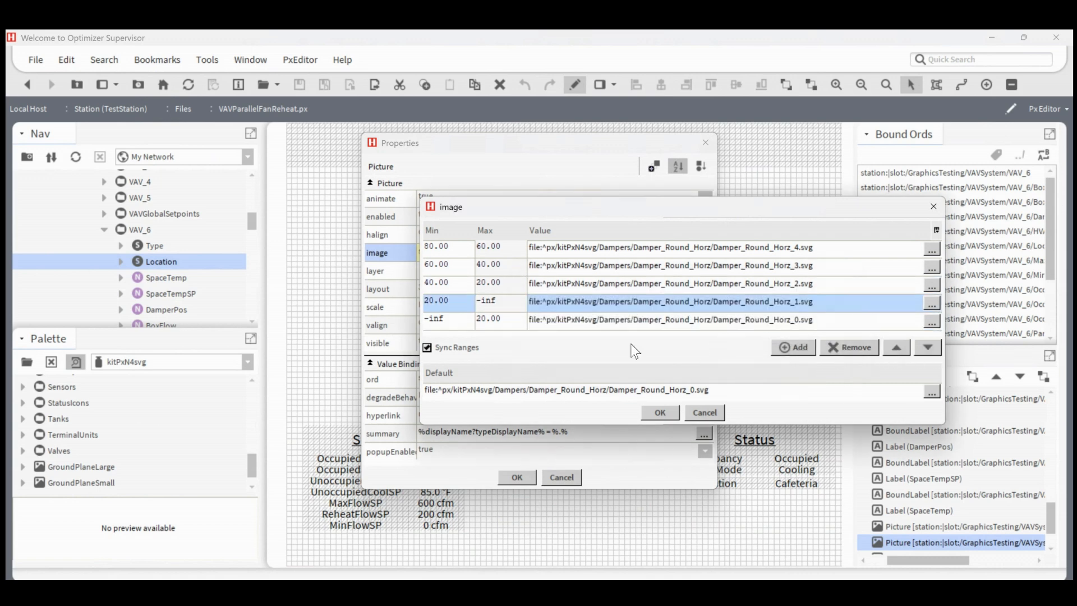
# Step: Set the minimum of the Damper_Round_Horz_4.svg range to -inf and the maximum of the Damper_Round_Horz_0.svg range to +inf
pyautogui.click(455, 249)
pyautogui.moveTo(455, 249); pyautogui.dragTo(430, 257)
pyautogui.write('-inf')
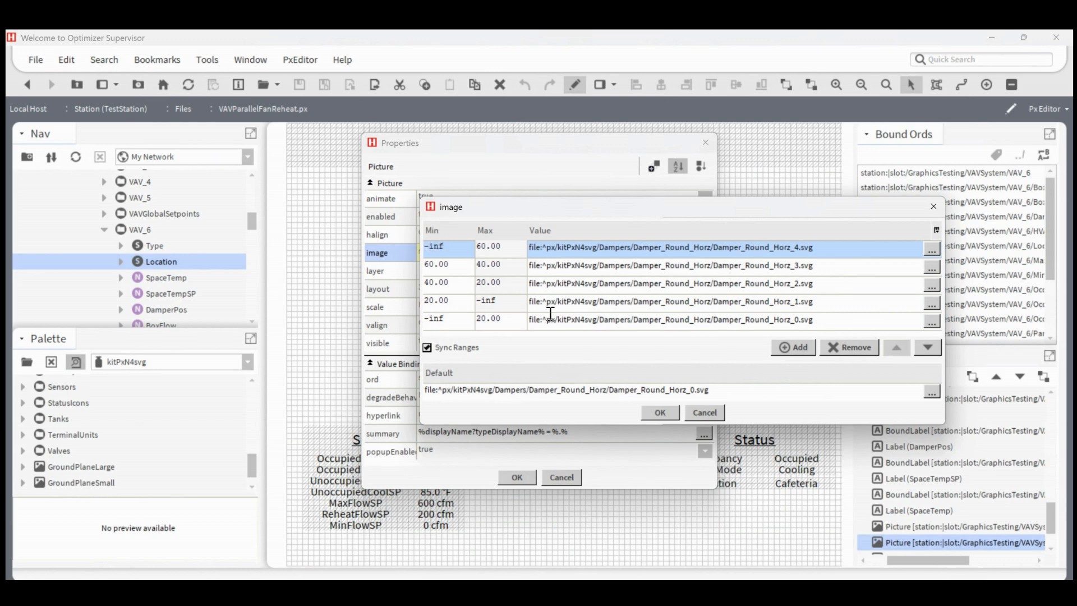
pyautogui.doubleClick(493, 320)
pyautogui.write('+inf')
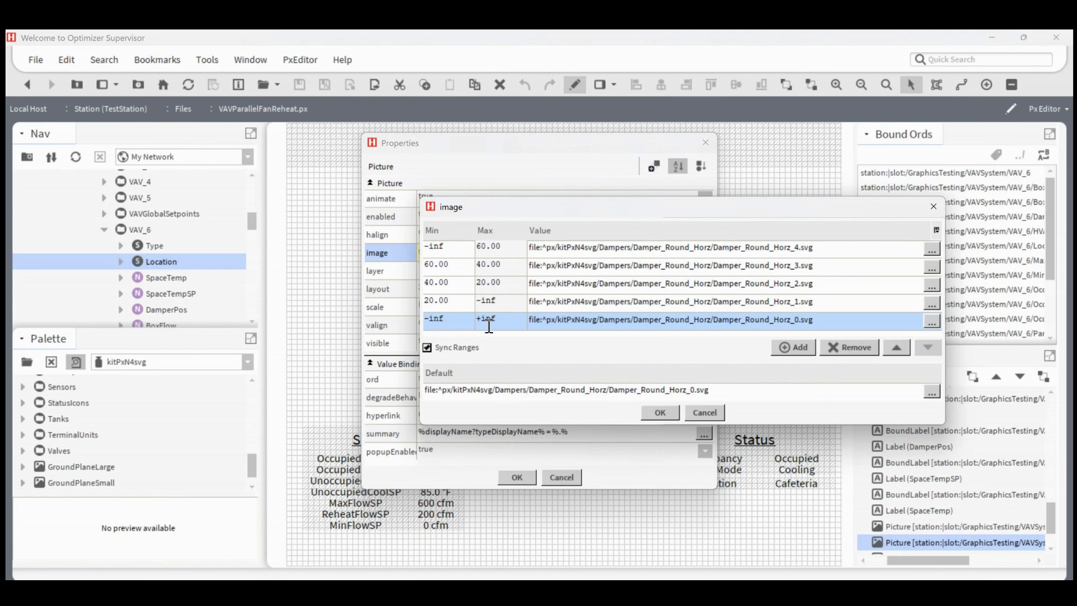
# Step: Set the fifth, fourth and second ranges' minimums to 80, 60 and 20, apply the damper picture changes and return to the viewer
pyautogui.click(446, 320)
pyautogui.hotkey('ctrl', 'a')
pyautogui.write('80')
pyautogui.doubleClick(433, 304)
pyautogui.write('60')
pyautogui.doubleClick(422, 268)
pyautogui.write('20')
pyautogui.click(657, 413)
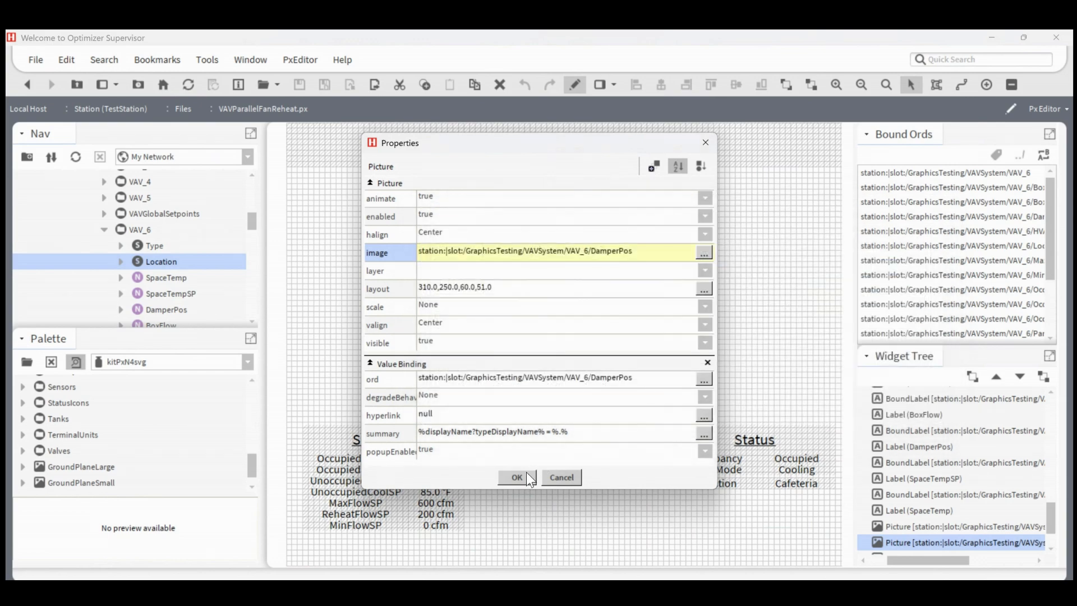
pyautogui.click(518, 477)
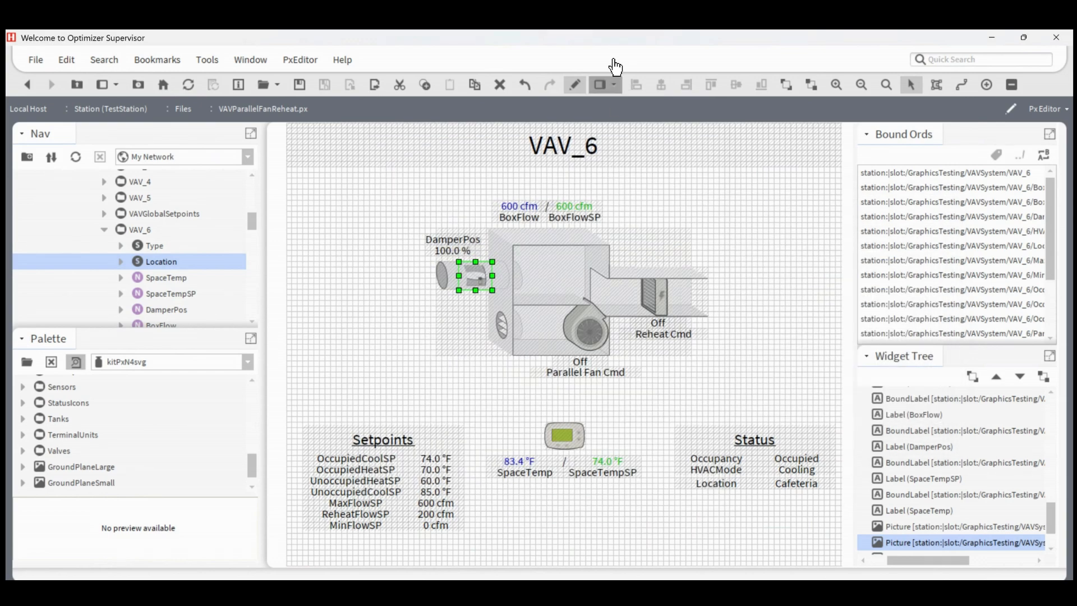
pyautogui.click(575, 92)
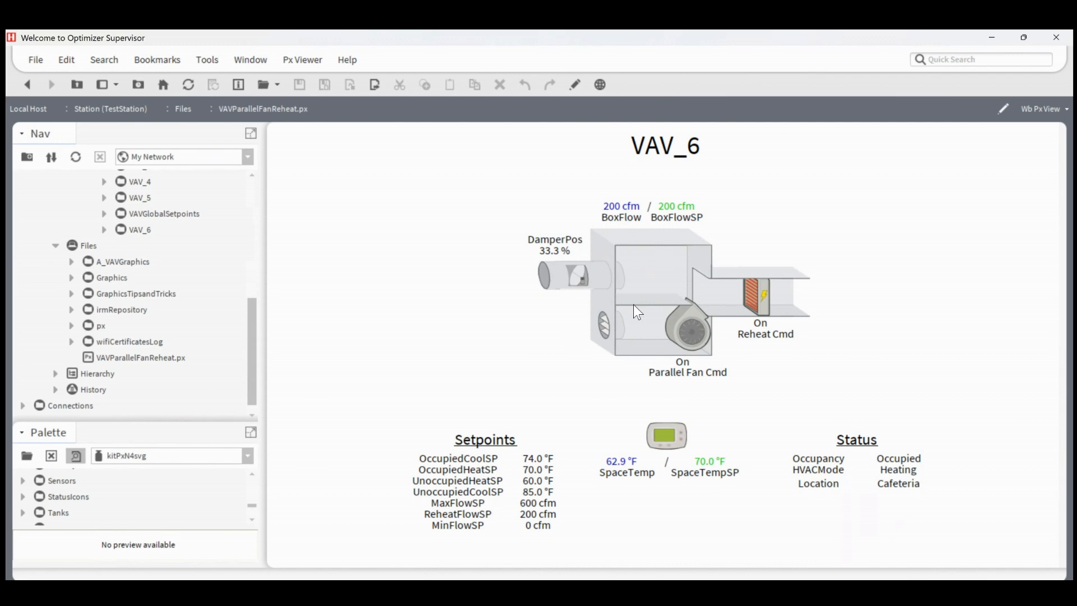
# Step: Add a Px view named Graphic to VAV_6, using the existing VAVParallelFanReheat.px file from the station root and reusing it unmodified
pyautogui.click(139, 230)
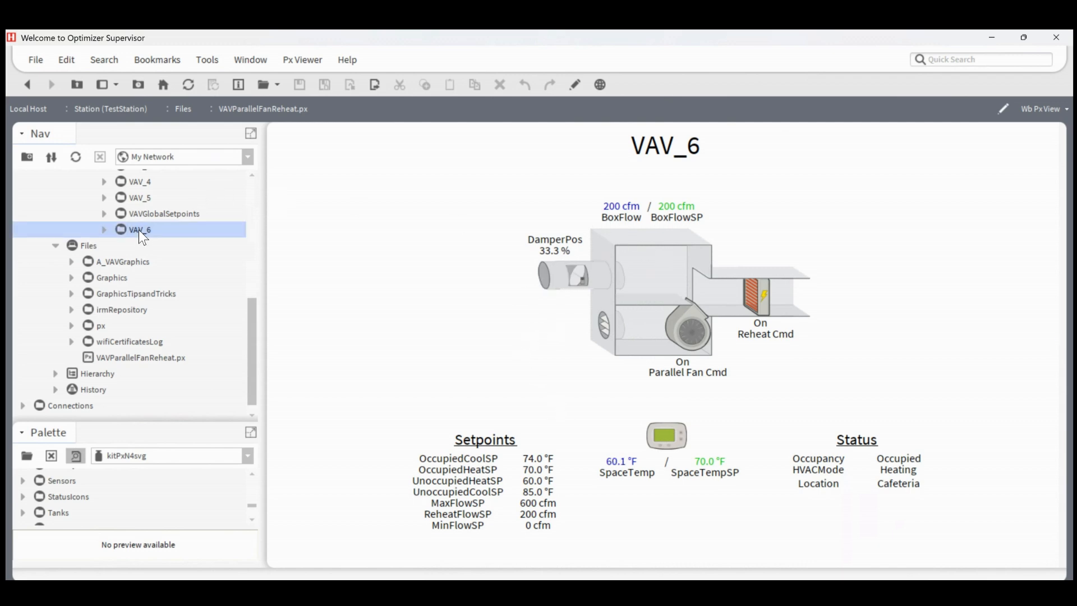
pyautogui.rightClick(139, 230)
pyautogui.moveTo(213, 97)
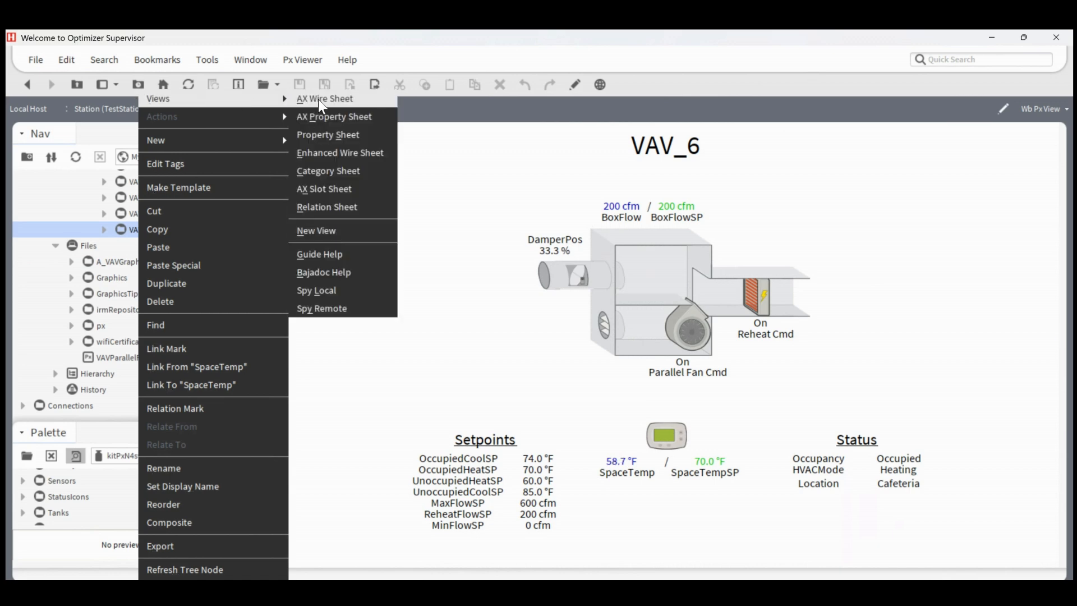
pyautogui.click(325, 238)
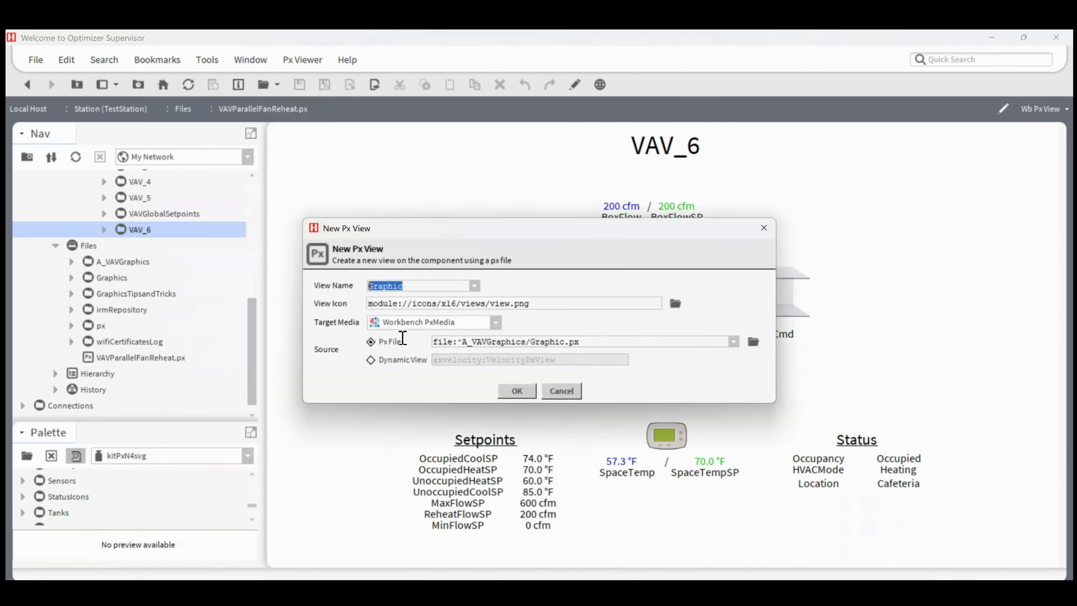
pyautogui.click(753, 341)
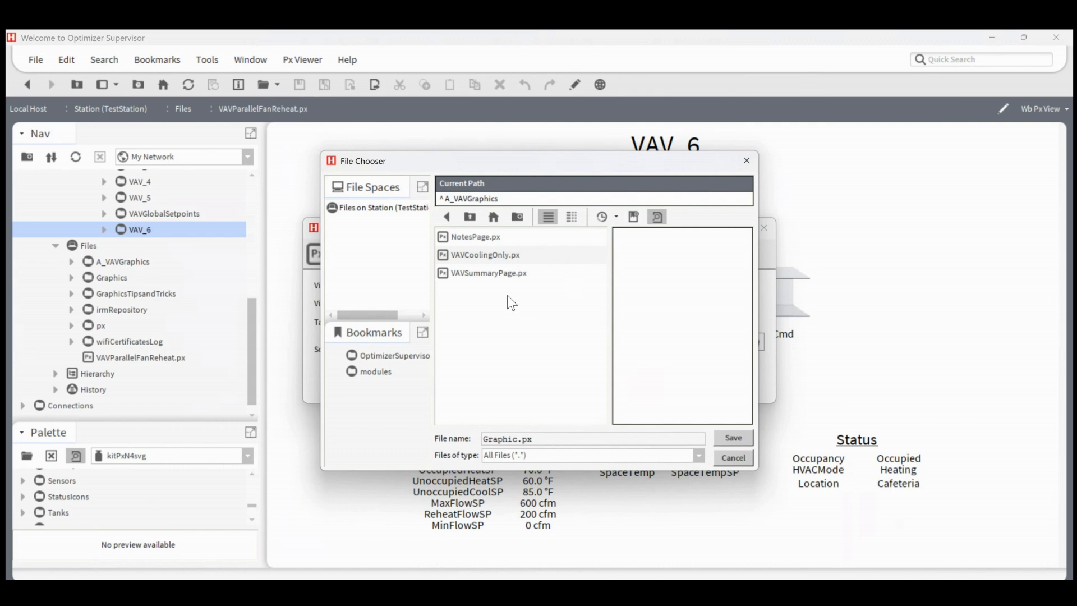
pyautogui.click(396, 209)
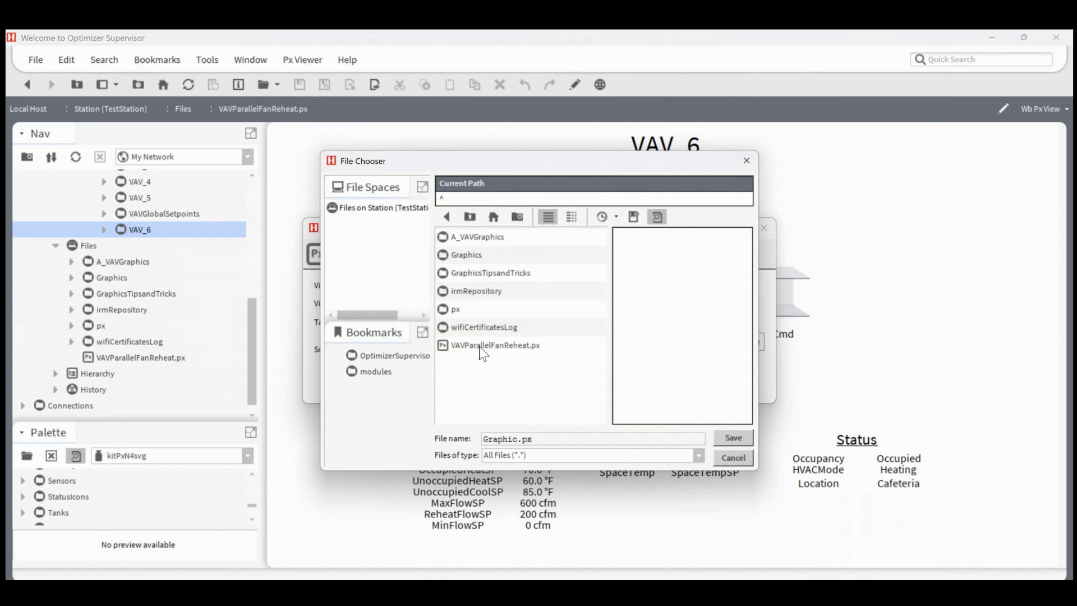
pyautogui.doubleClick(481, 346)
pyautogui.click(512, 387)
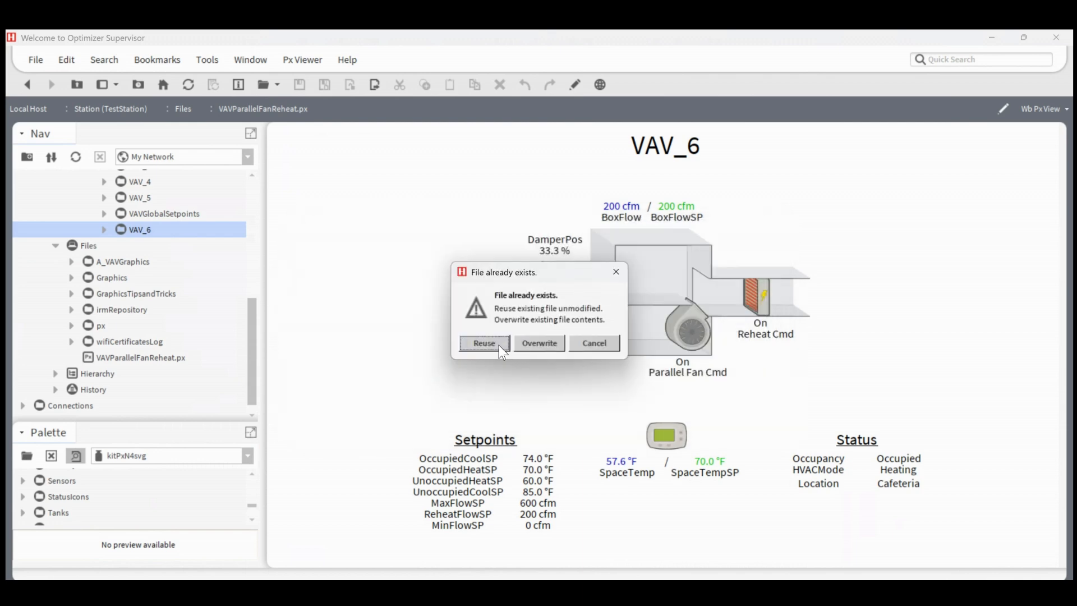
pyautogui.click(483, 343)
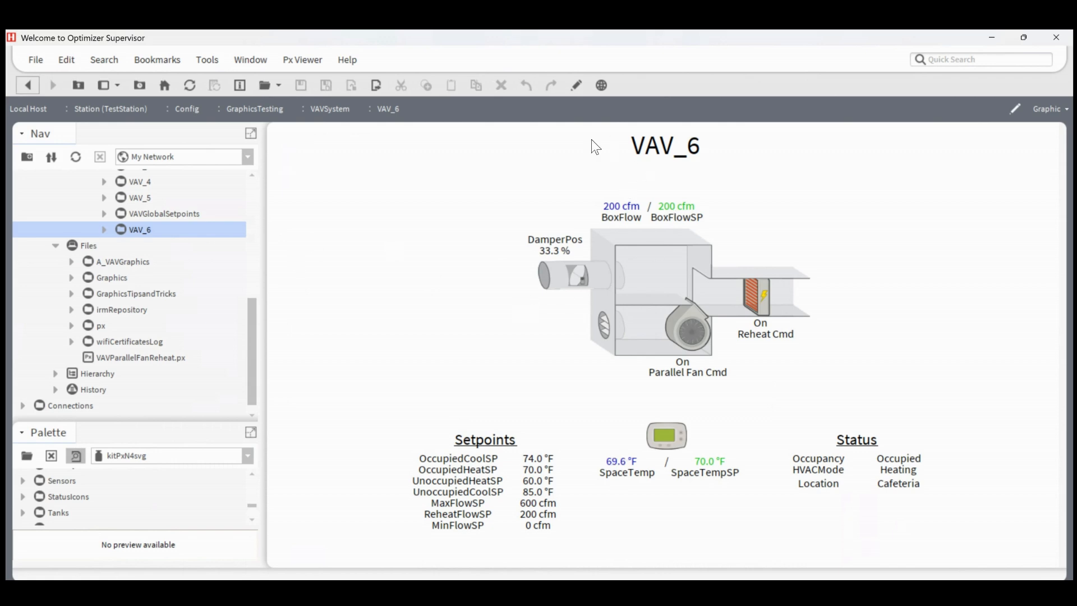
# Step: Relativize all bound ords in the VAV_6 graphic so they use relative slot paths, and return to the viewer
pyautogui.click(575, 85)
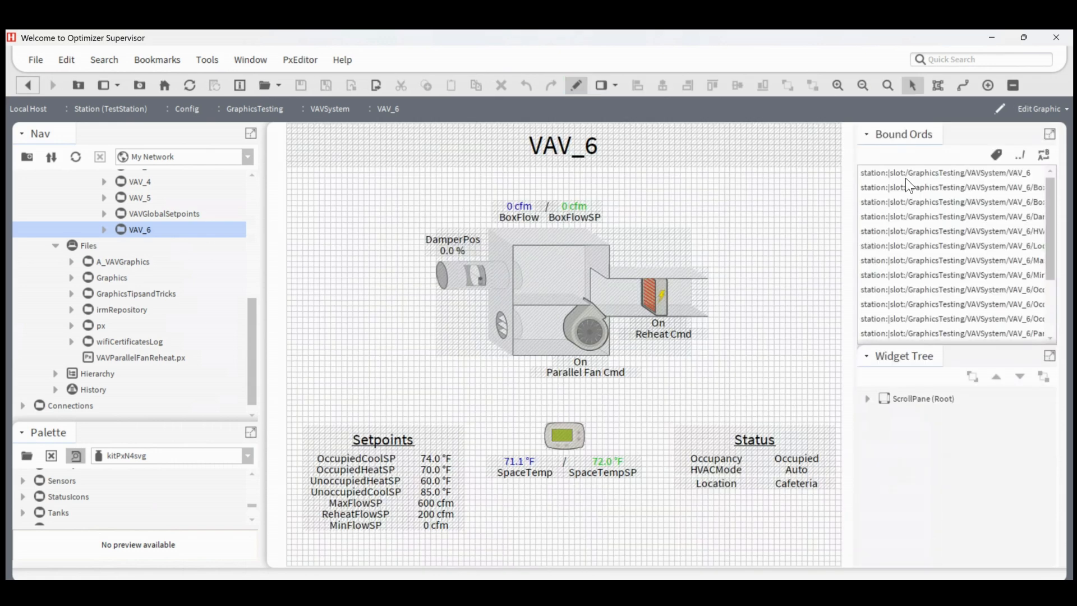
pyautogui.click(1021, 156)
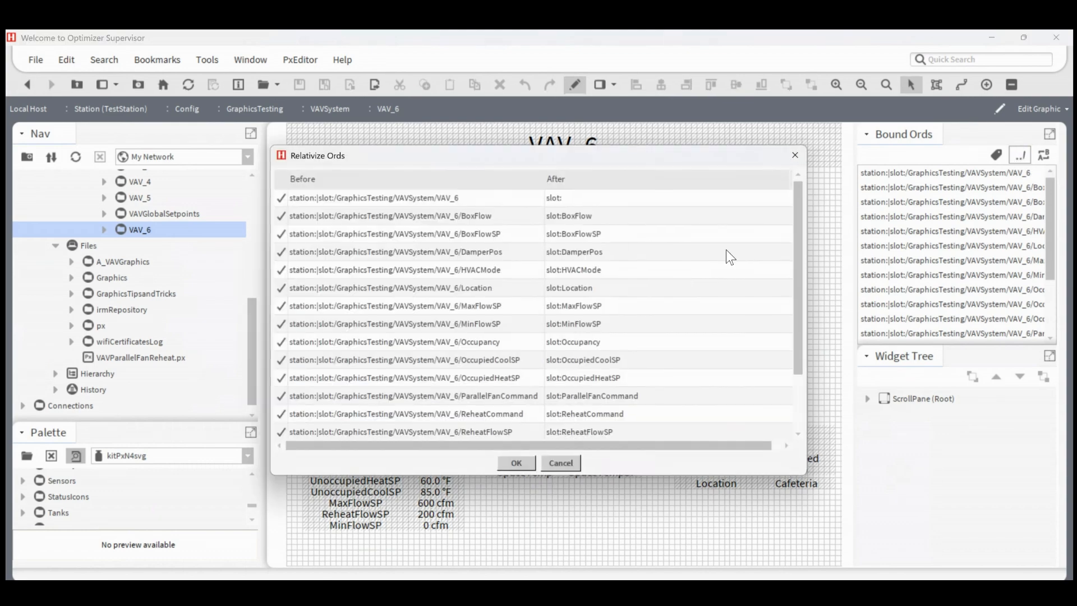
pyautogui.click(517, 465)
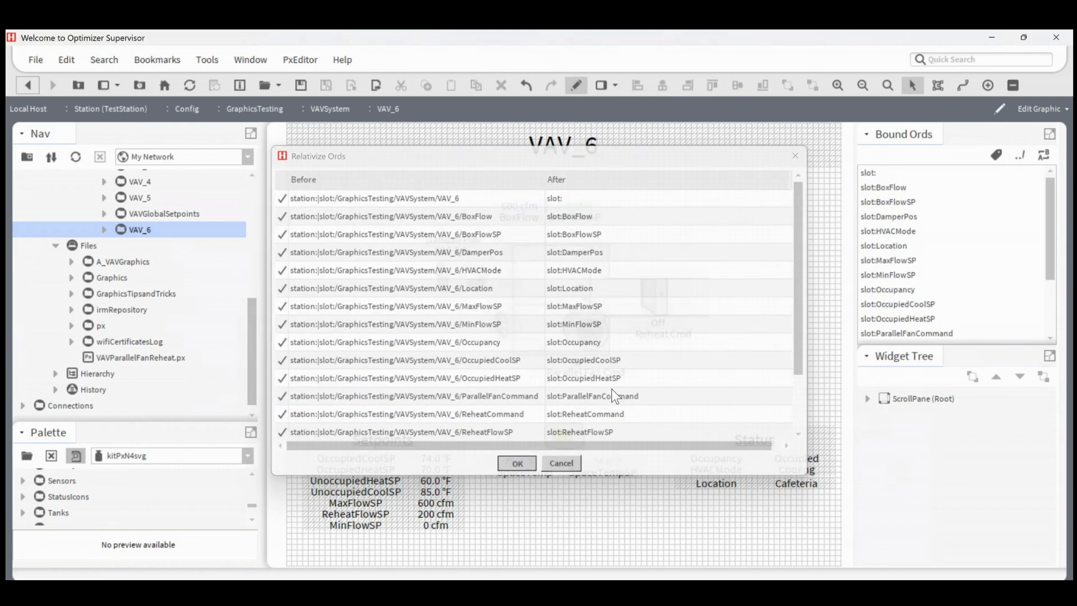
pyautogui.click(578, 85)
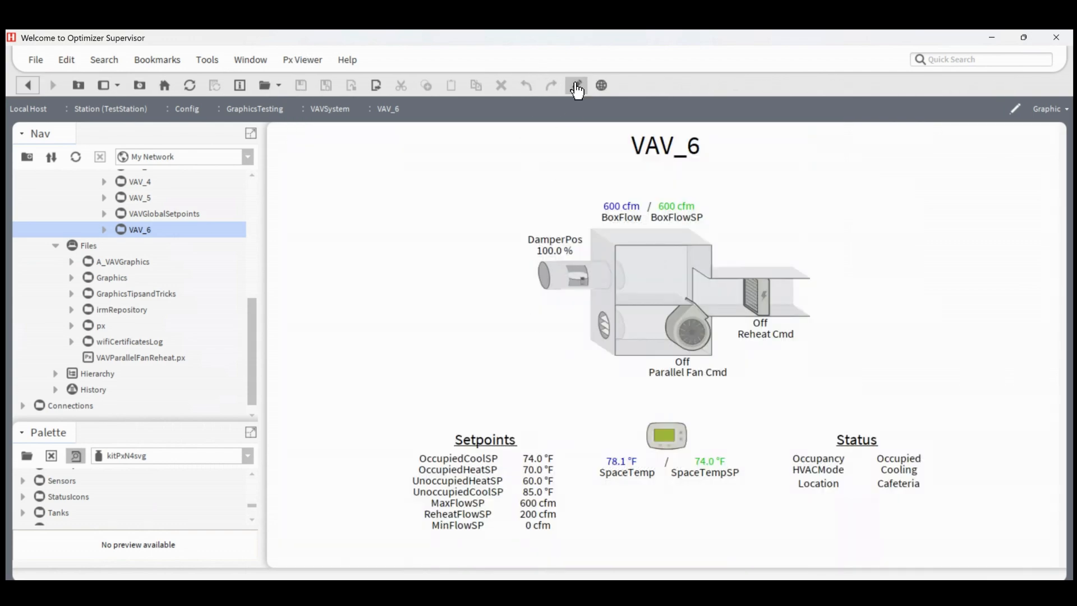
# Step: Inspect the ord binding of the OccupiedCoolSP value label in the graphic editor without changing it, and return to the viewer
pyautogui.click(575, 83)
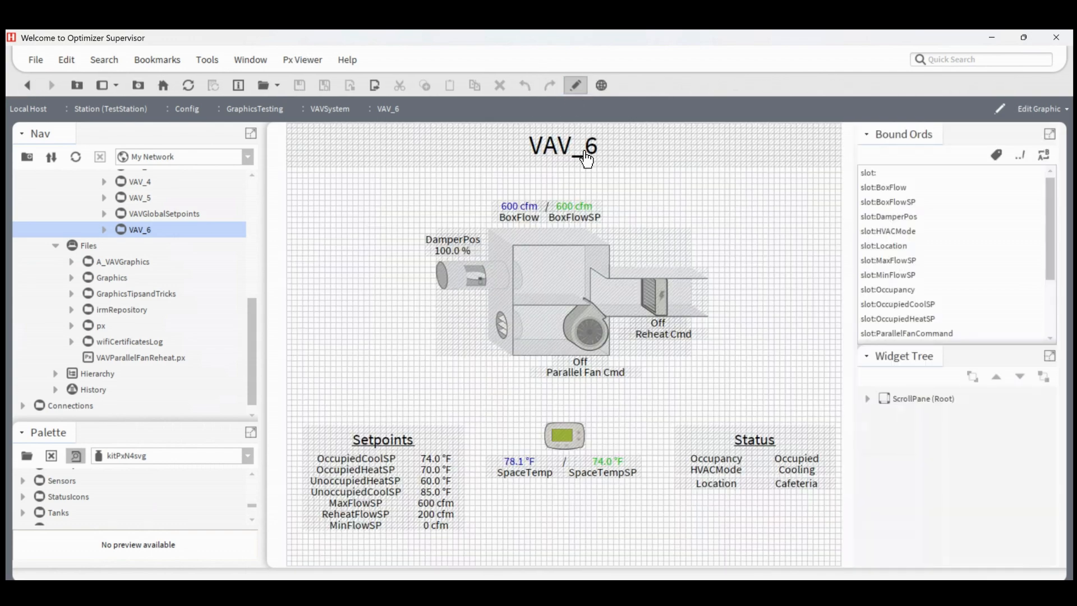
pyautogui.doubleClick(452, 459)
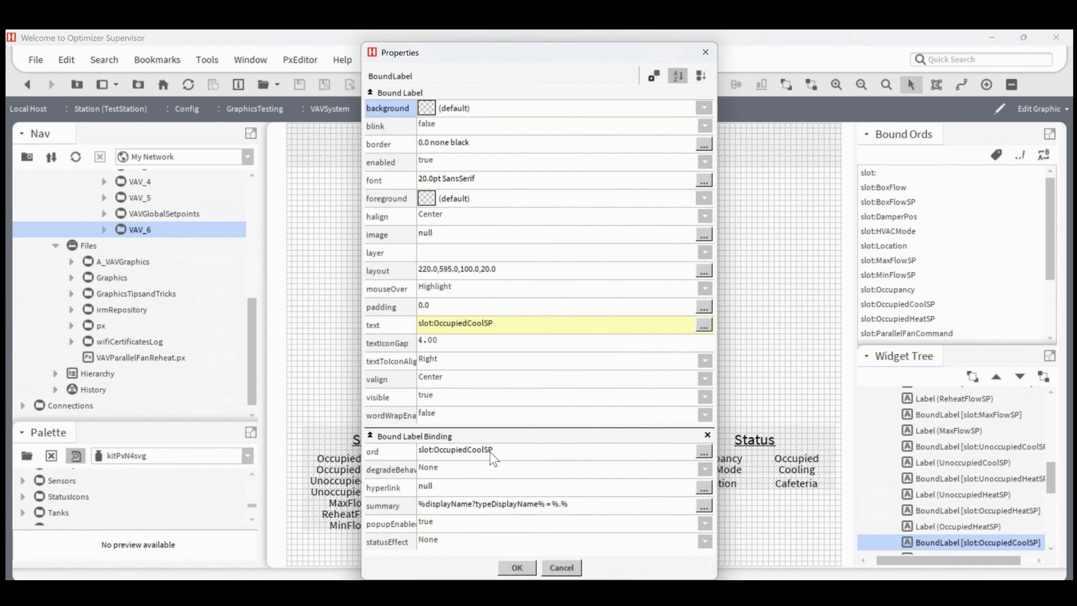
pyautogui.click(565, 567)
pyautogui.click(576, 85)
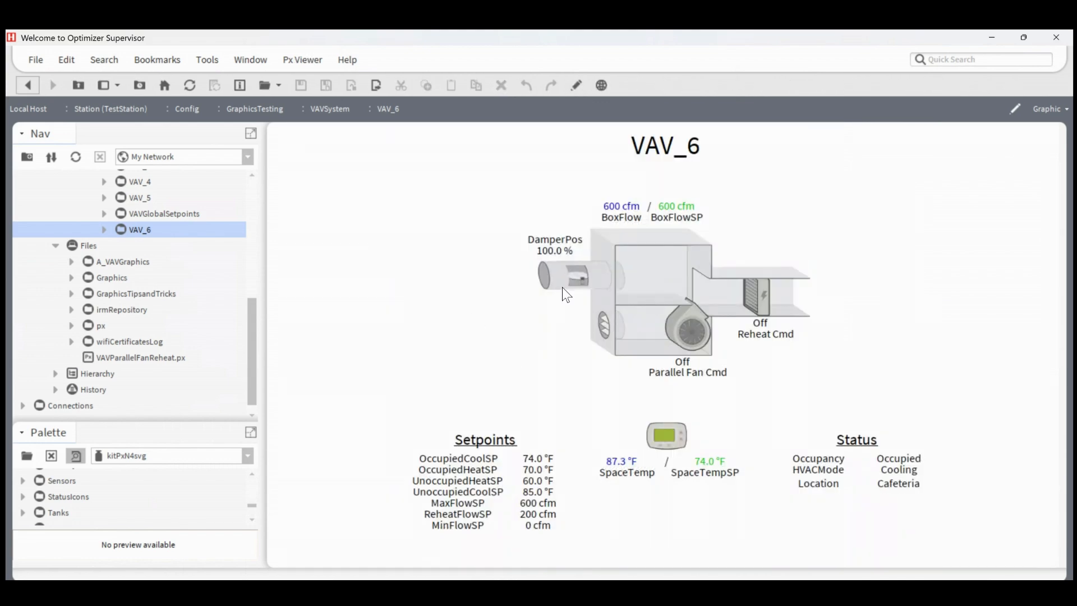